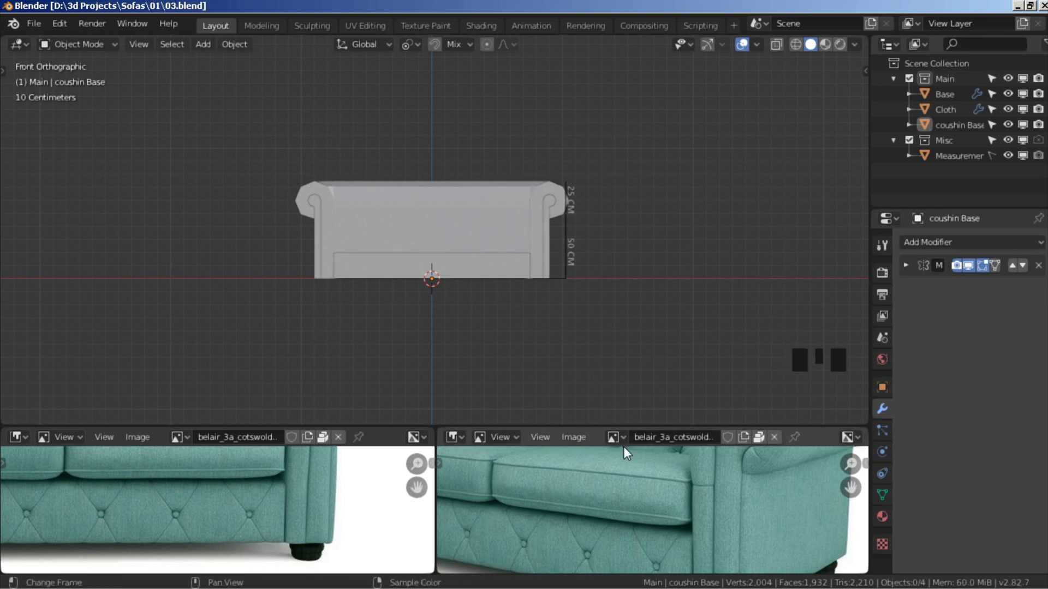
Select the sofa's Cloth object in the Outliner
left_click(945, 109)
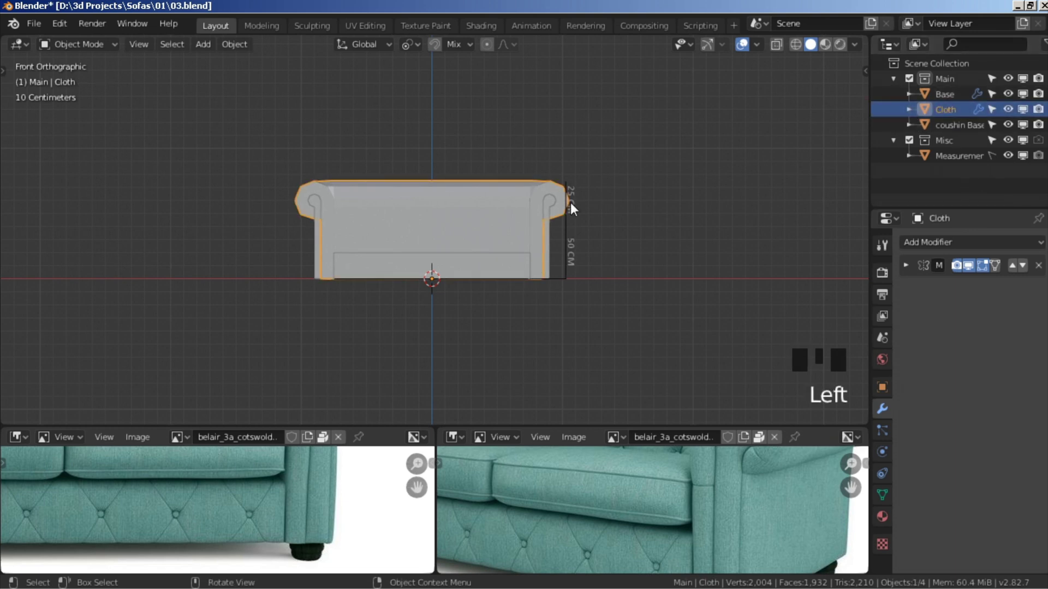
Isolate the Cloth in front view, add level-2 subdivision with smooth shading, and enter Edit Mode
key("slash")
key("KP_1")
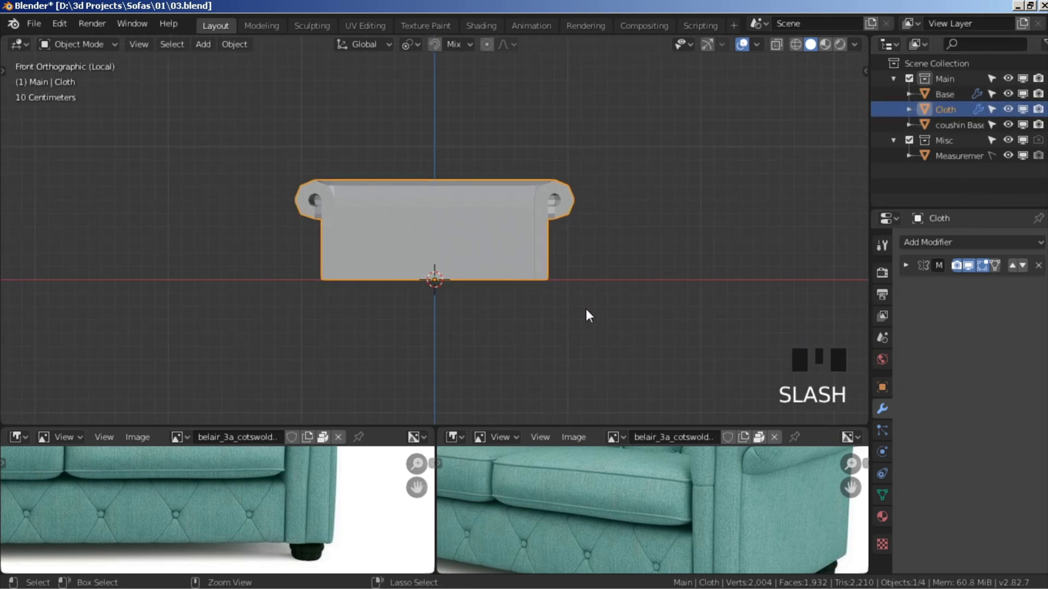
key("ctrl+2")
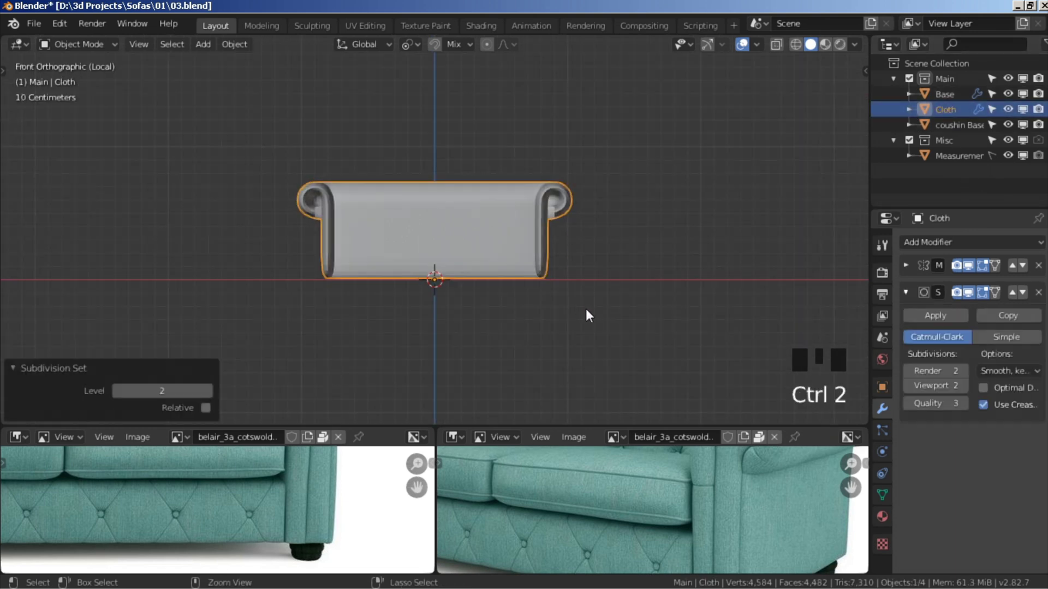
right_click(686, 195)
left_click(687, 196)
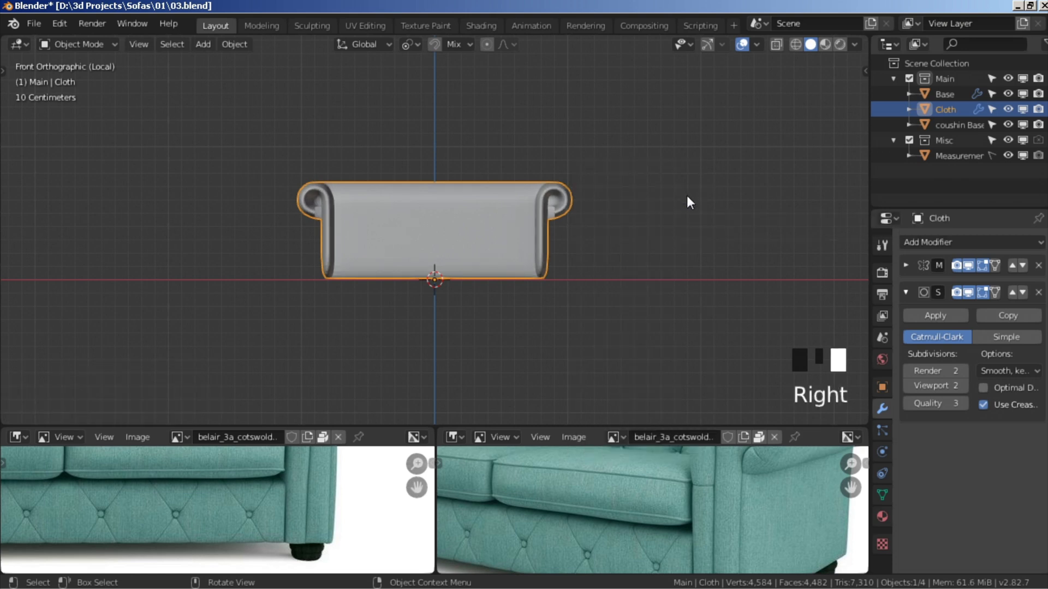
key("Tab")
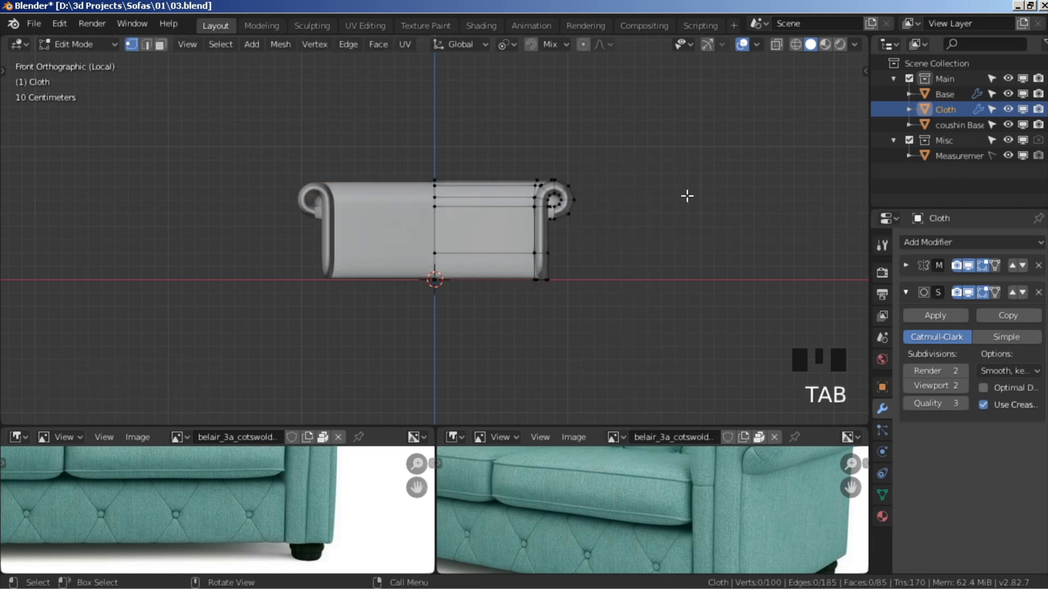
Dissolve the Cloth's lower horizontal edge loop
left_click(492, 254, "alt")
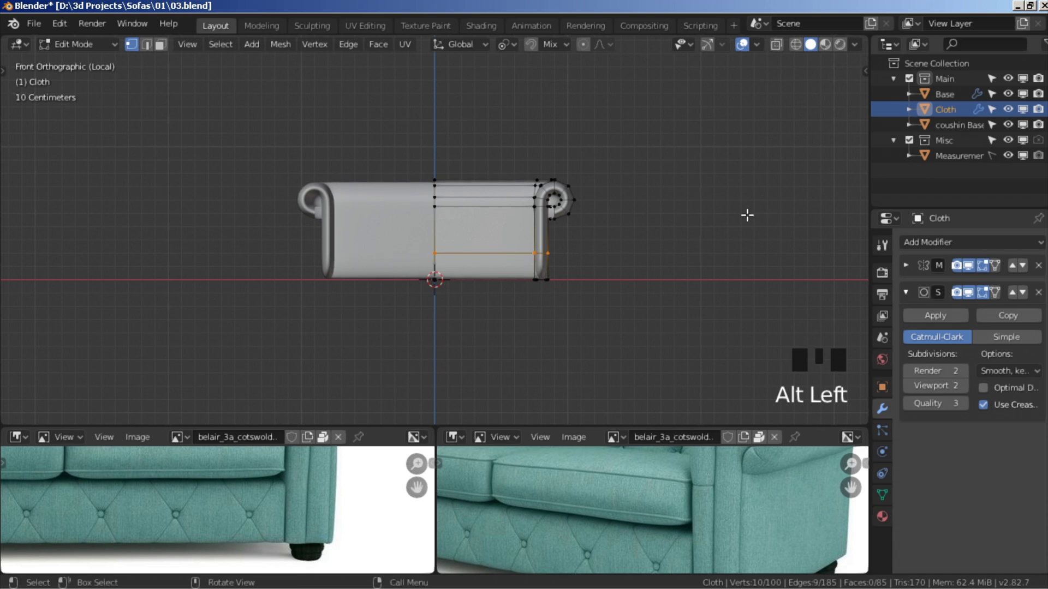
key("x")
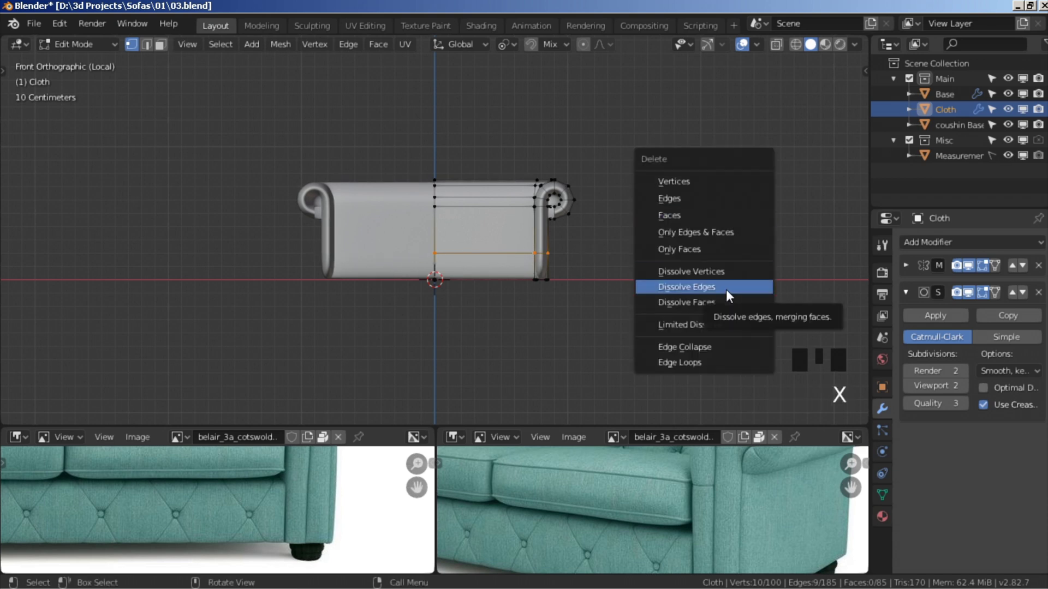
left_click(726, 289)
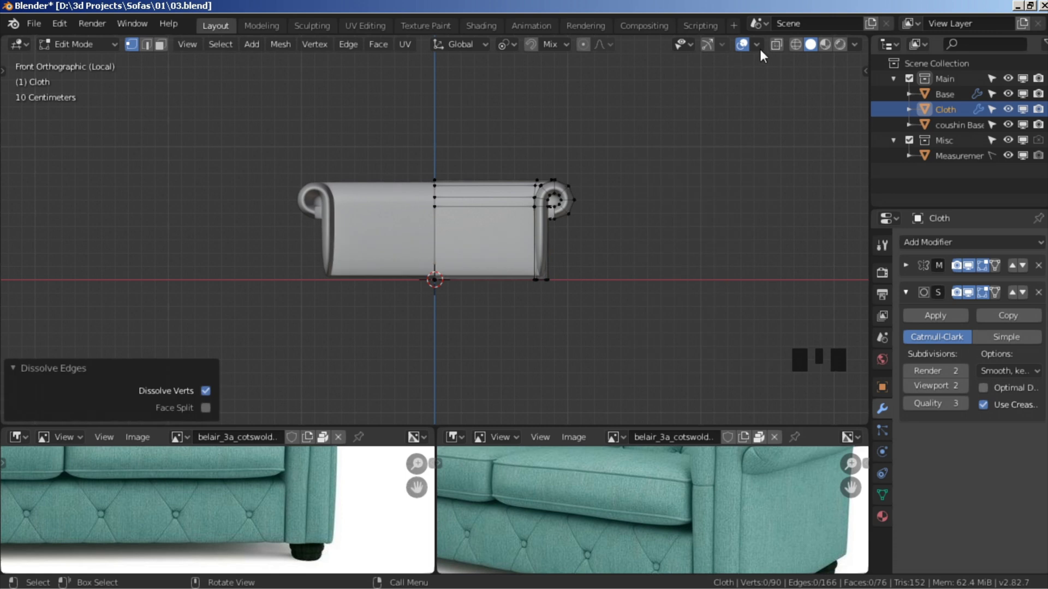
Delete the four bottom faces using X-ray box selection, leaving 72 faces
left_click(776, 44)
left_click_drag(730, 360, 63, 261)
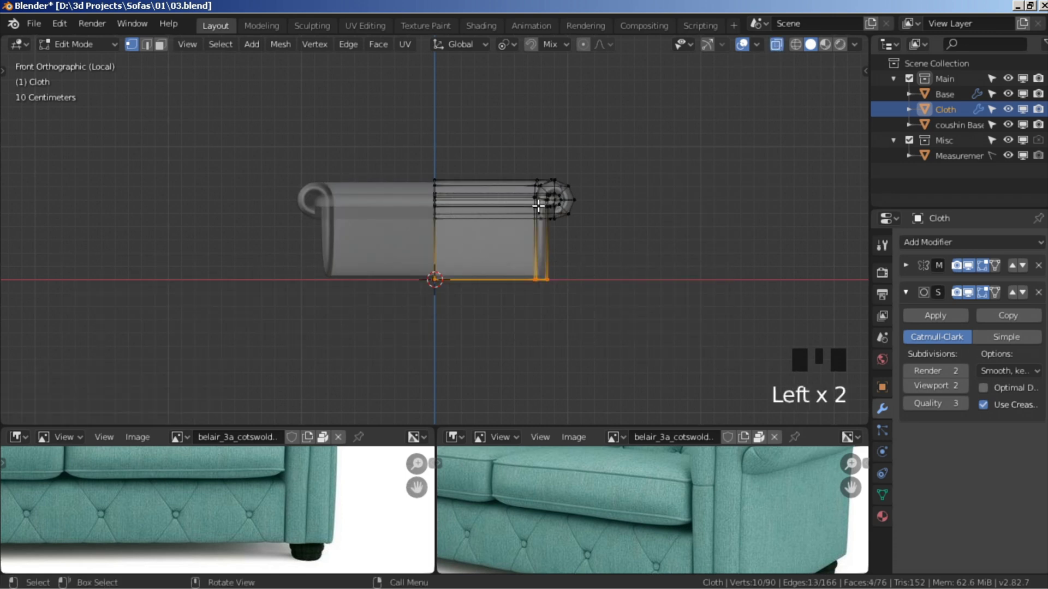
key("x")
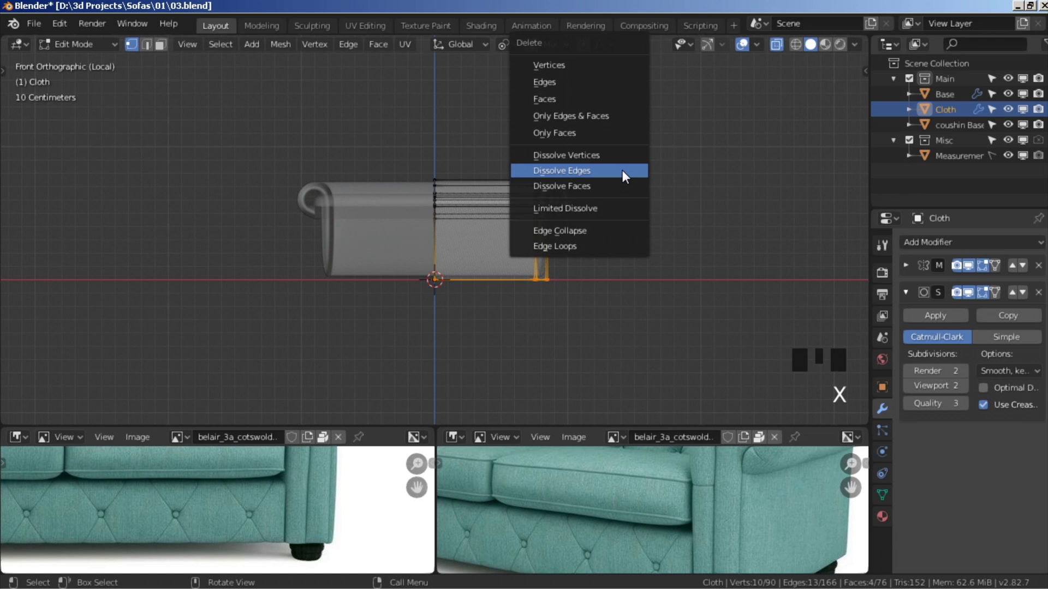
left_click(556, 102)
left_click(777, 44)
scroll(731, 188, "up", 7)
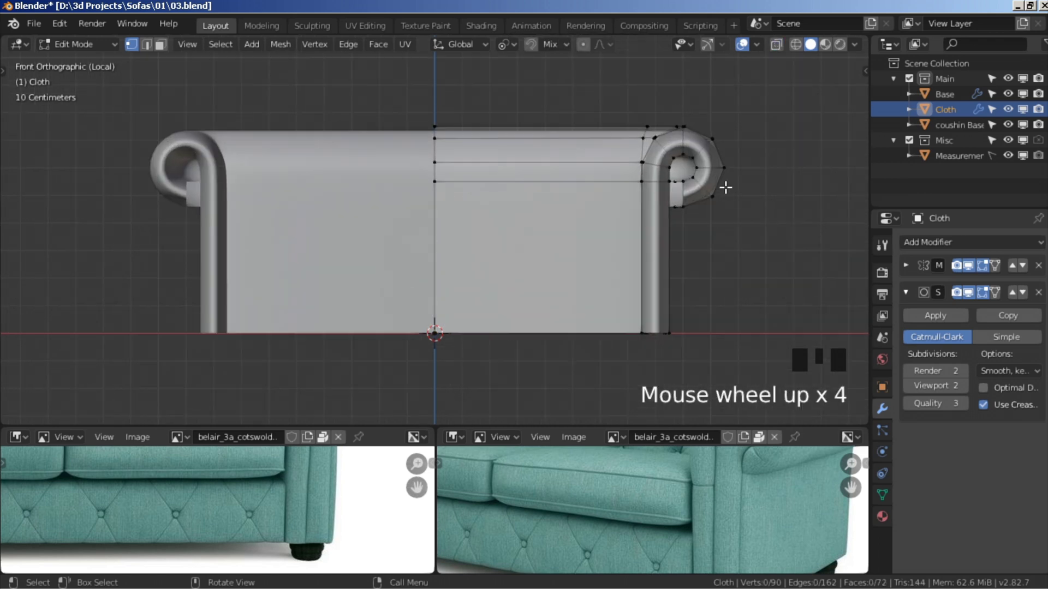
middle_click_drag(732, 191, 275, 319, "shift")
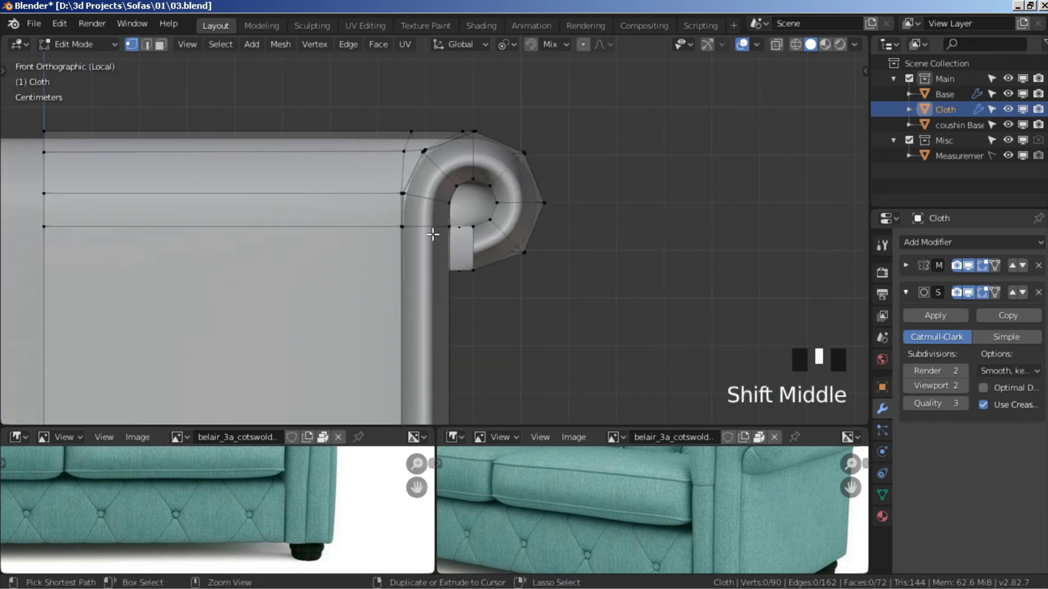
Add two loop cuts on the right arm: one centred across the arm, one inside the arm roll
key("ctrl+r")
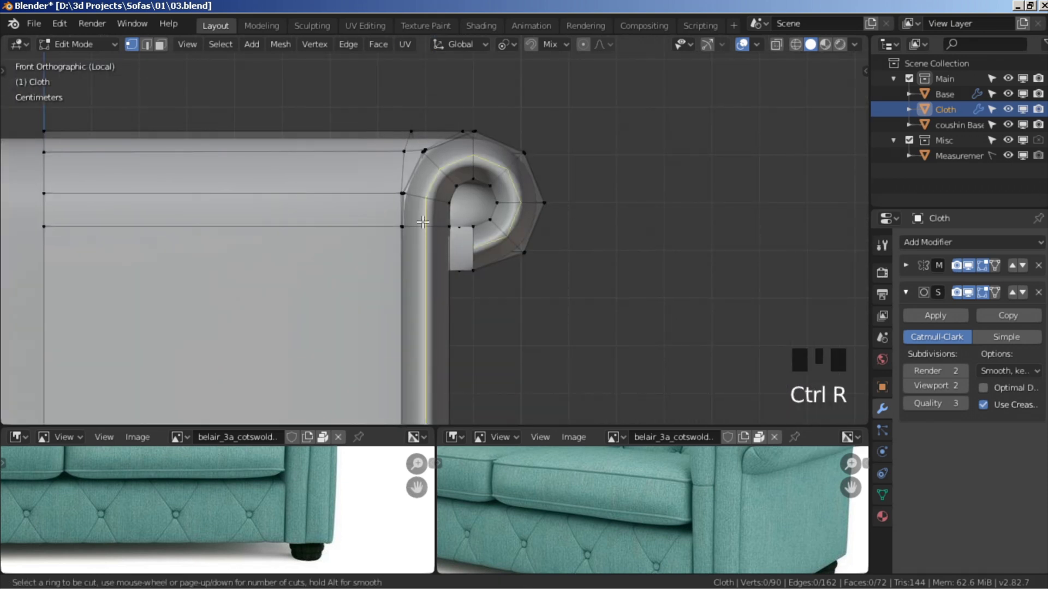
left_click(428, 226)
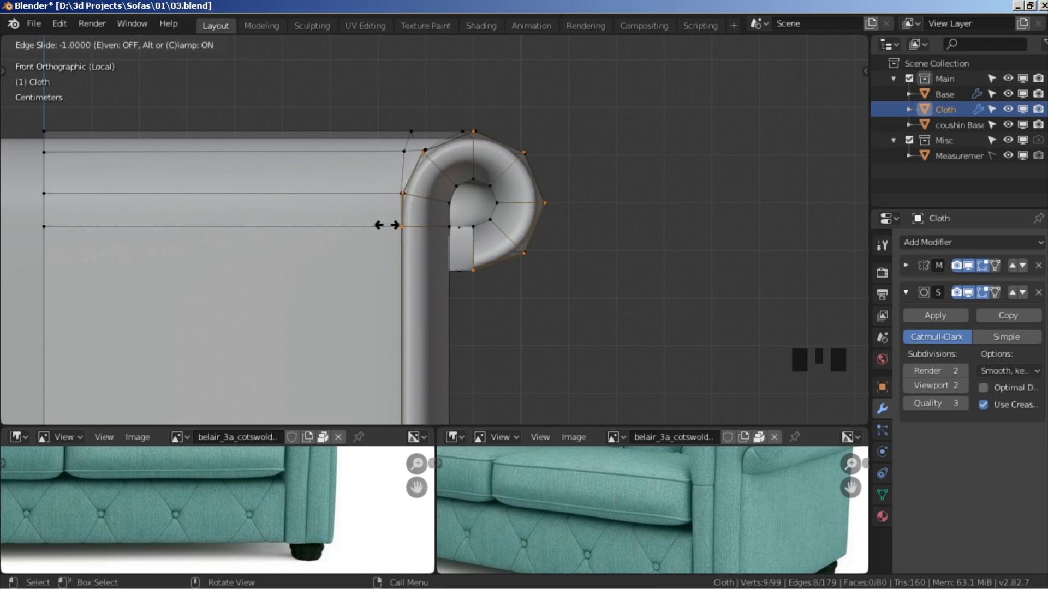
right_click(464, 263)
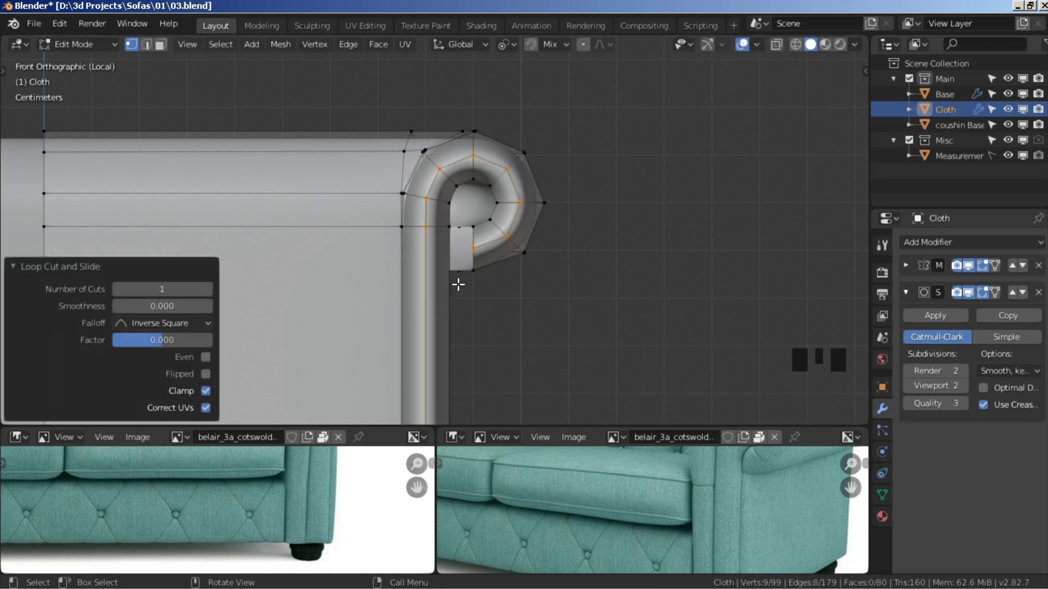
scroll(491, 283, "up", 1)
middle_click_drag(491, 283, 512, 283)
scroll(512, 283, "down", 3)
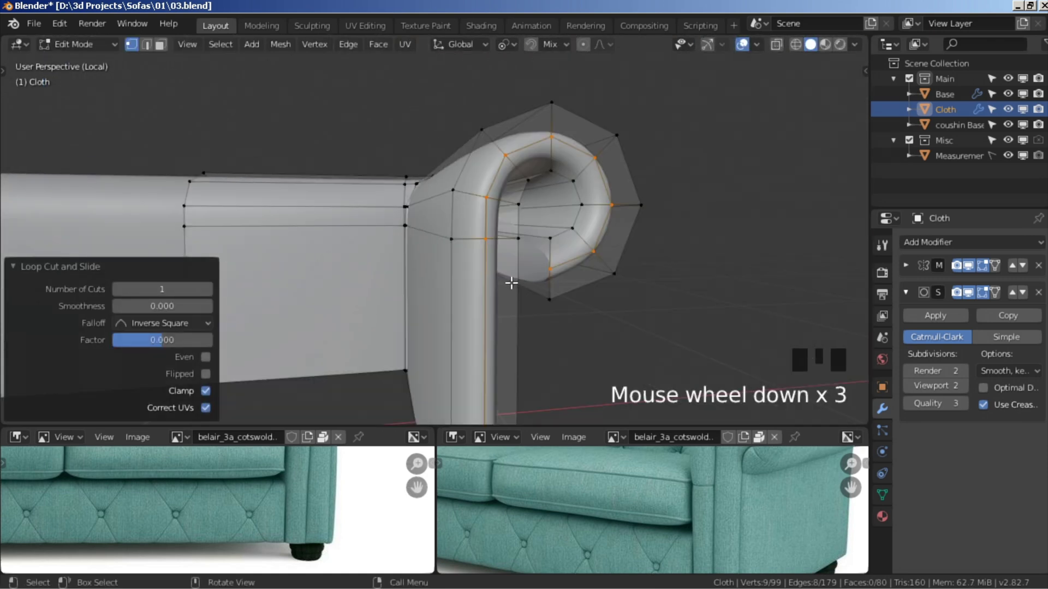
key("ctrl+r")
left_click(543, 210)
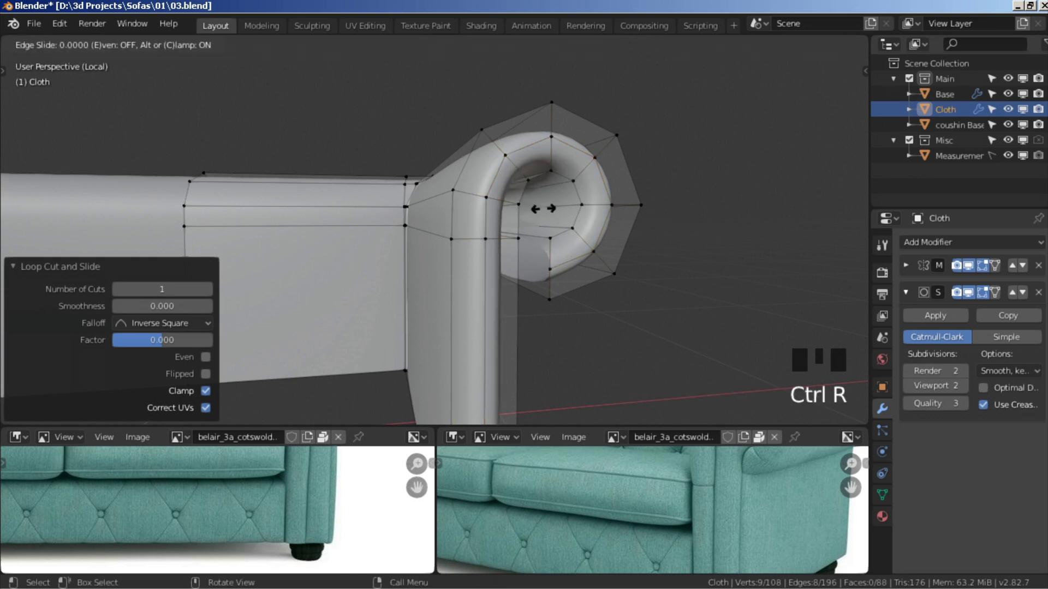
left_click(592, 219)
middle_click_drag(592, 219, 408, 285)
Add a loop cut across the arm's top slid to factor 0.8, then select the arm-roll loop
key("ctrl+r")
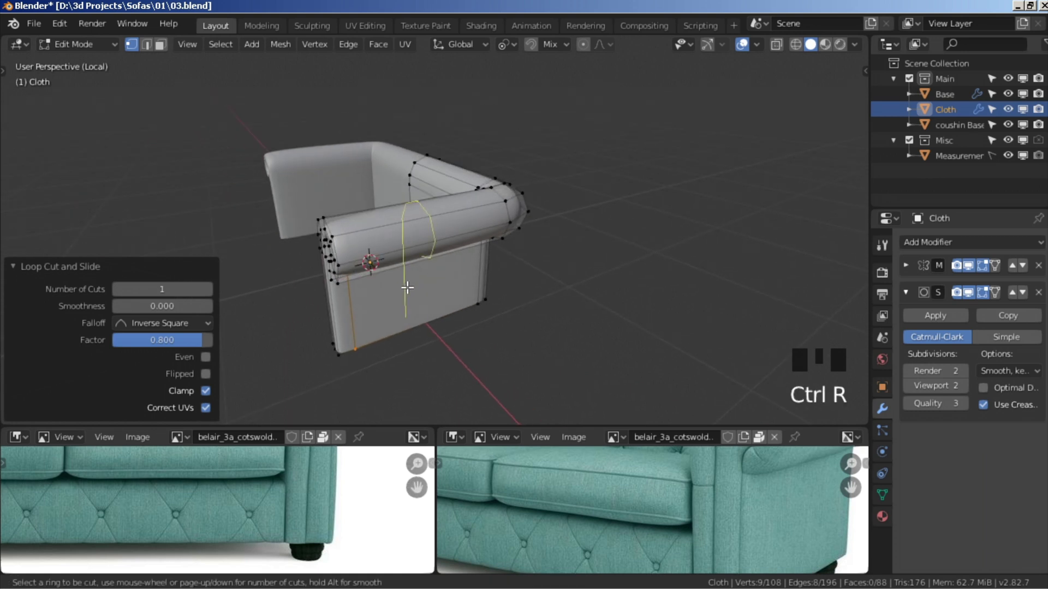
left_click(406, 272)
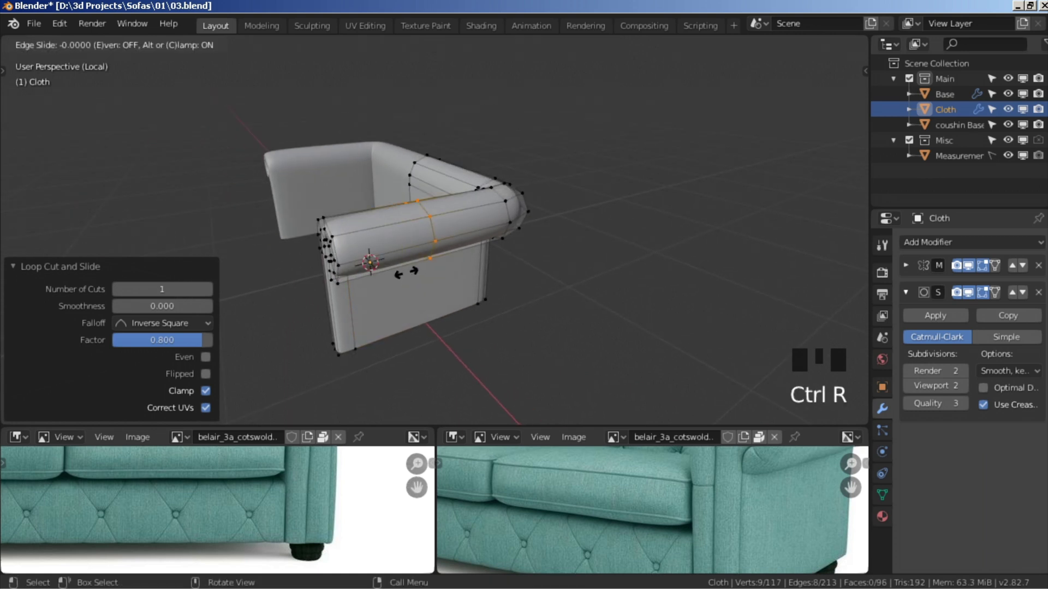
type("0.")
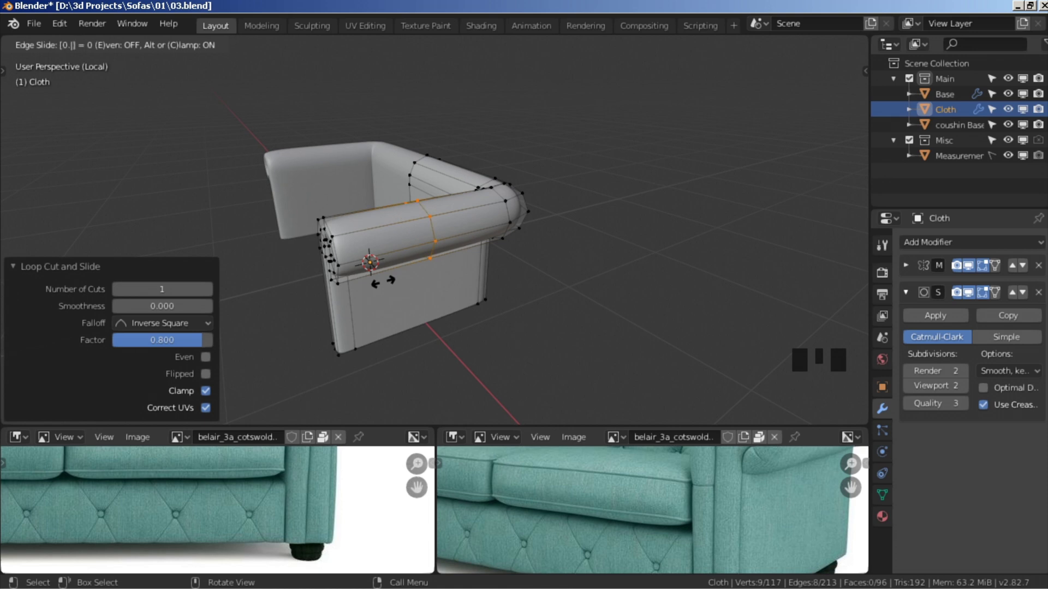
type("8")
key("Return")
scroll(424, 276, "down", 3)
scroll(529, 206, "up", 1)
middle_click_drag(423, 276, 636, 227)
scroll(523, 253, "up", 2)
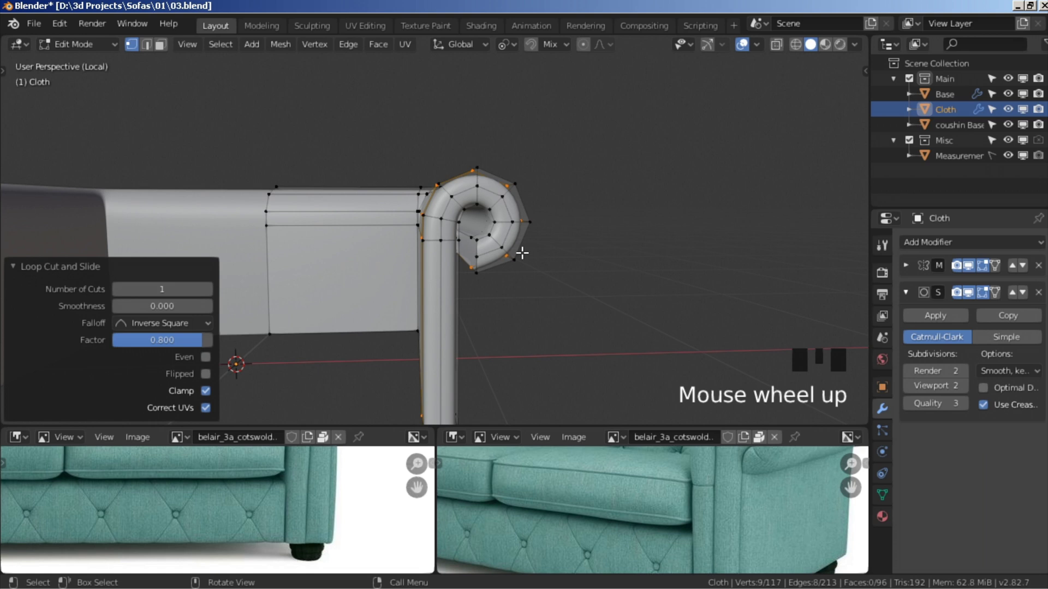
left_click(488, 192, "alt")
Drop the arm's bottom vertex and shrink the arm-roll loop inward by 1.47 cm, then return to Object Mode
key("alt+s")
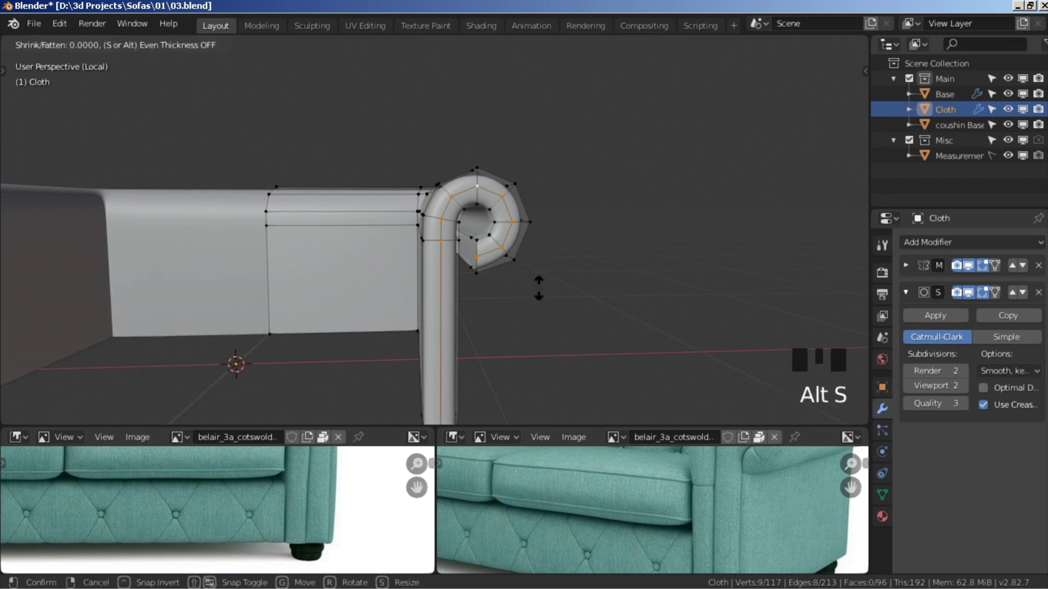
right_click(529, 305)
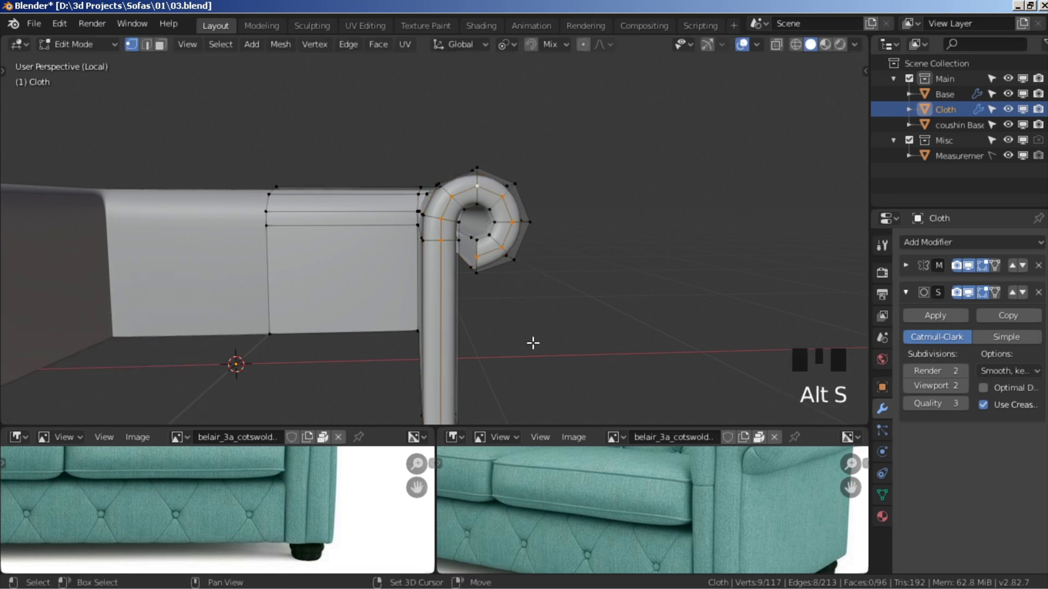
middle_click_drag(531, 337, 441, 378, "shift")
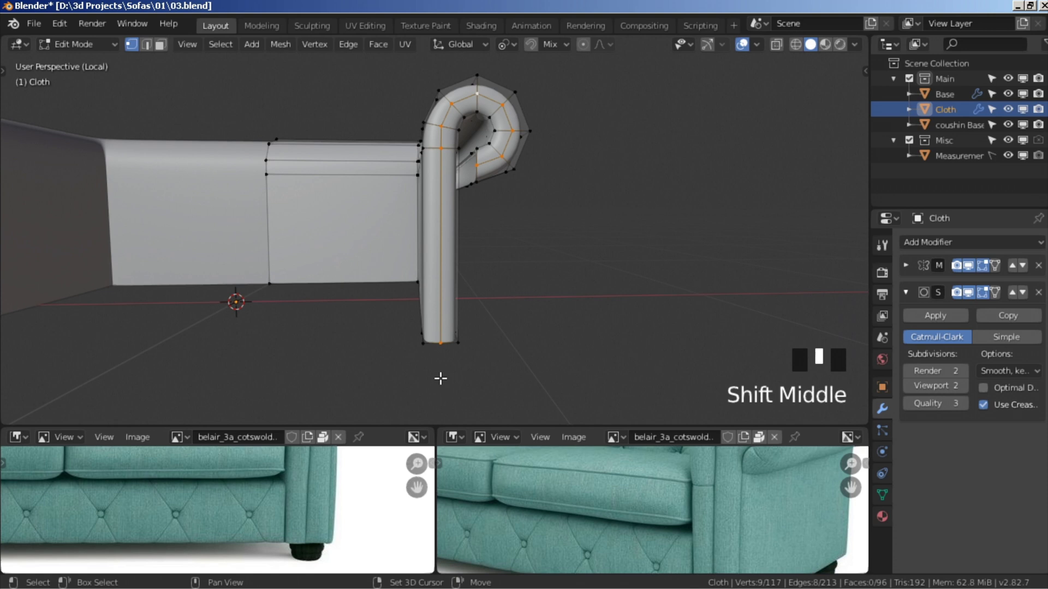
left_click(441, 342, "shift")
middle_click_drag(551, 219, 529, 325, "shift")
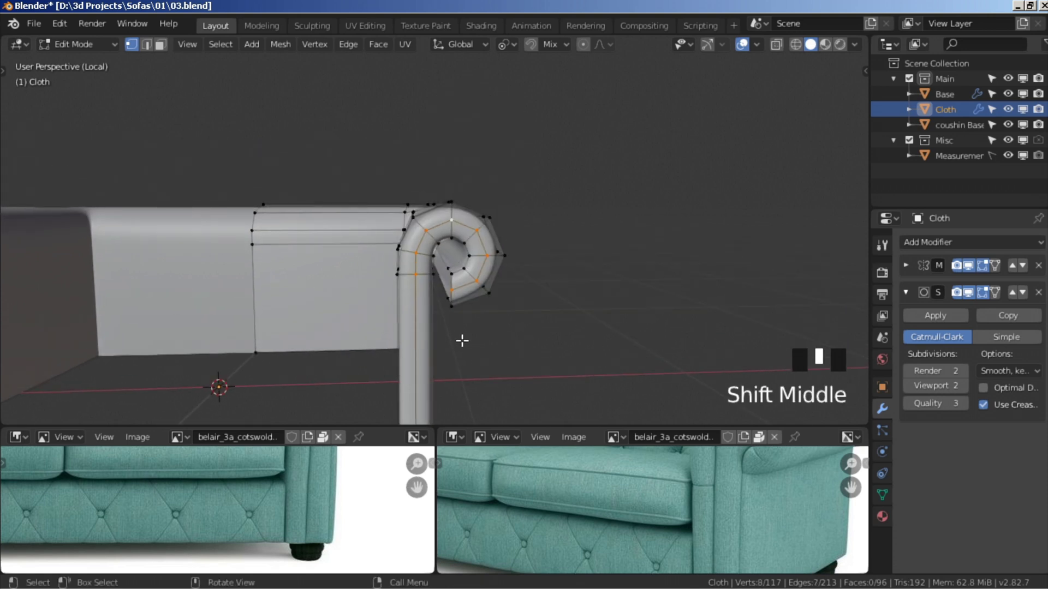
scroll(524, 351, "up", 1)
key("alt+s")
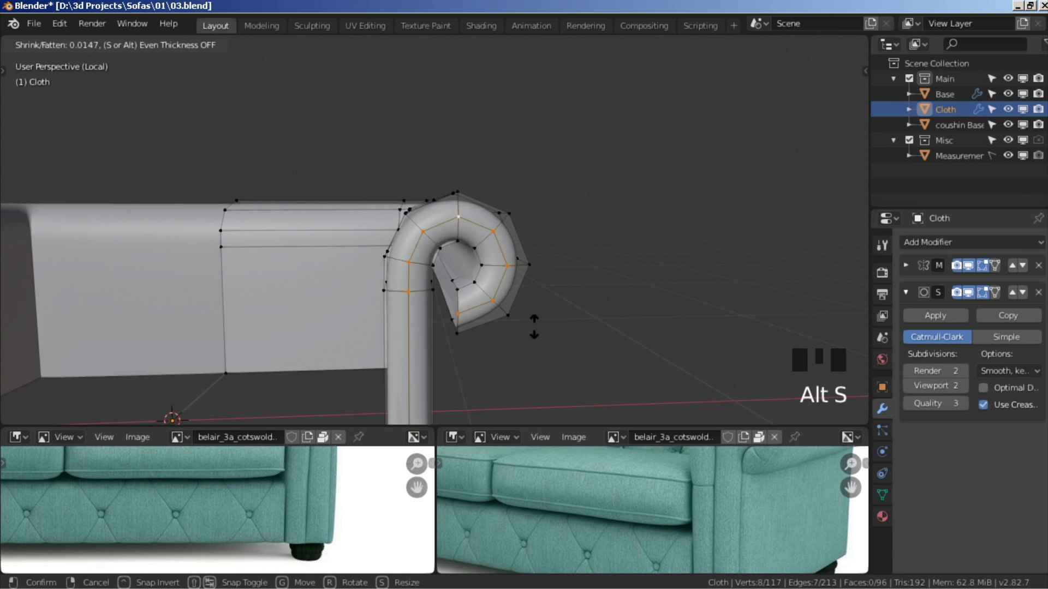
left_click(532, 326)
middle_click_drag(529, 326, 484, 215)
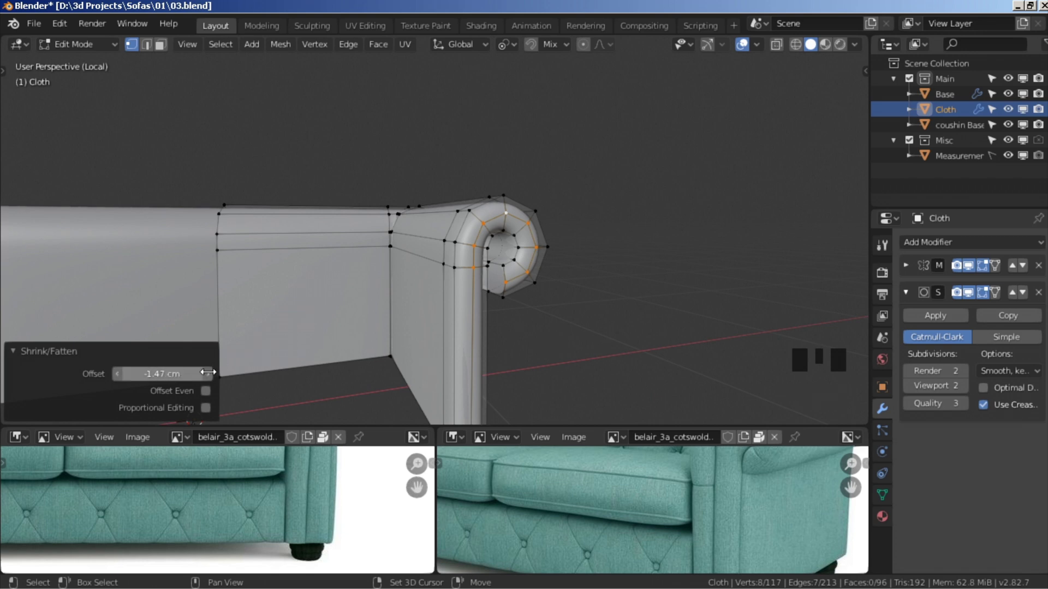
scroll(584, 238, "down", 5)
middle_click_drag(478, 260, 457, 267)
key("Tab")
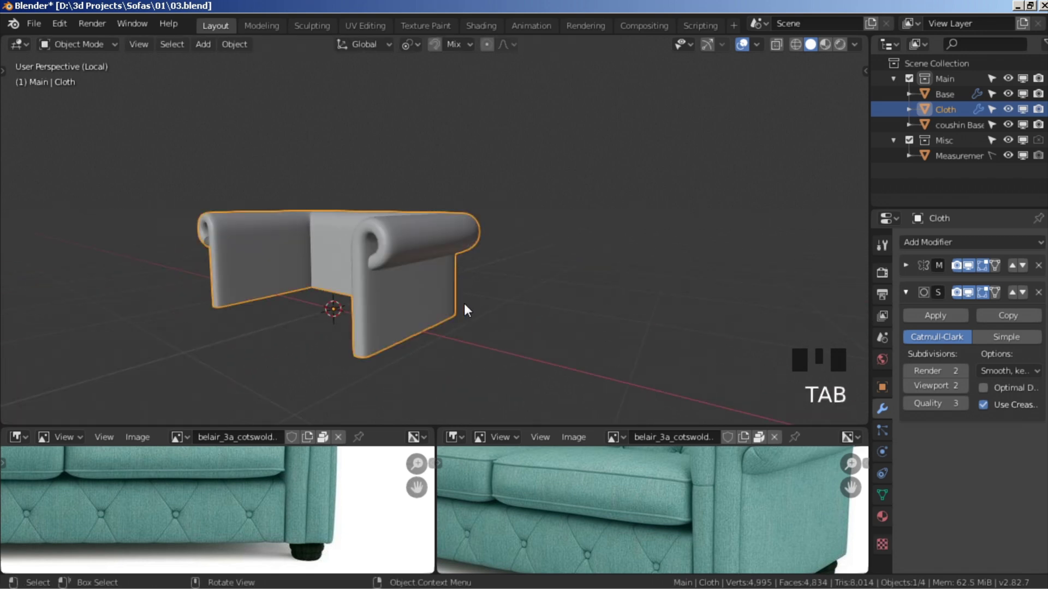
Exit local view and select the sofa's Base object
key("slash")
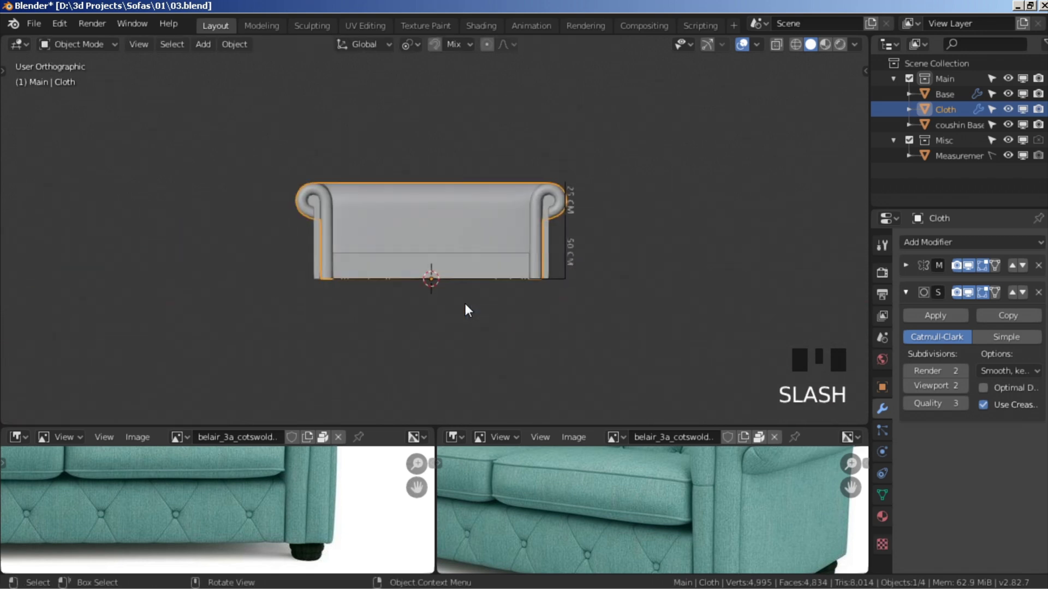
middle_click_drag(488, 212, 408, 247)
scroll(575, 241, "up", 2)
left_click(566, 212)
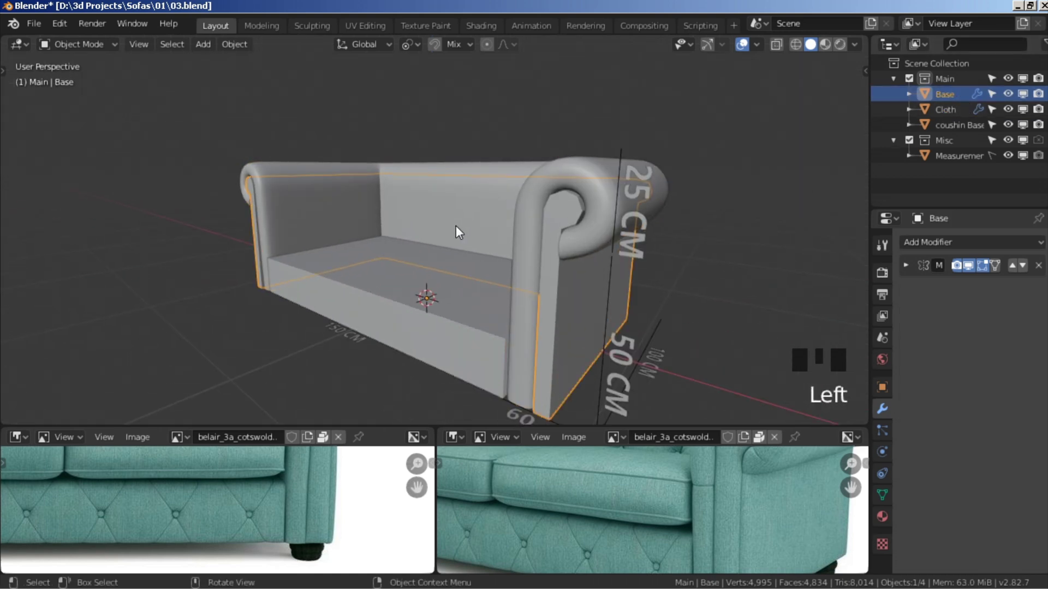
Isolate the Base, add level-2 subdivision with smooth shading, and enter Edit Mode
key("slash")
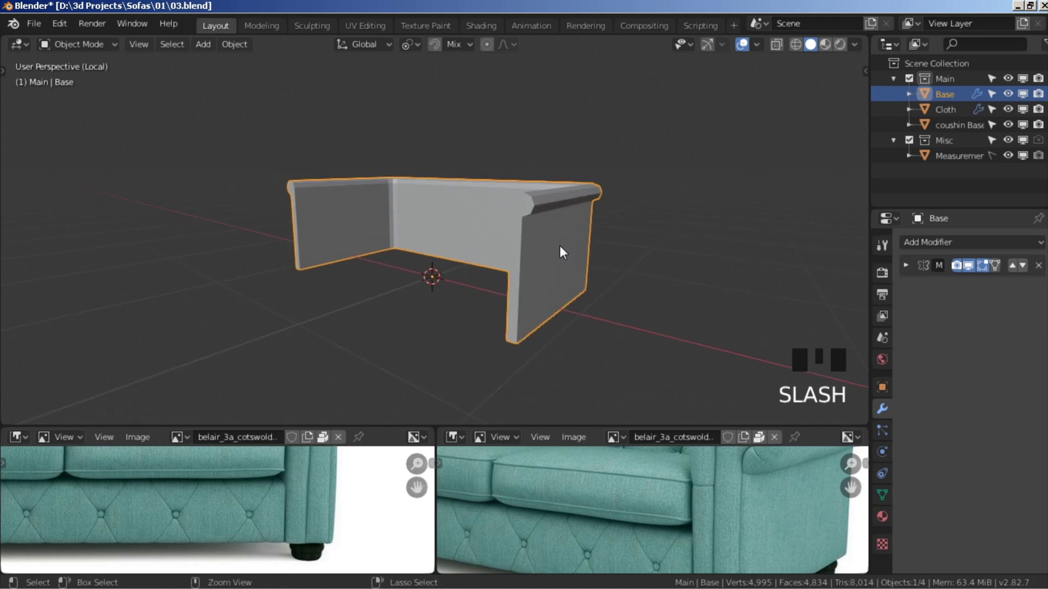
key("ctrl+2")
right_click(706, 156)
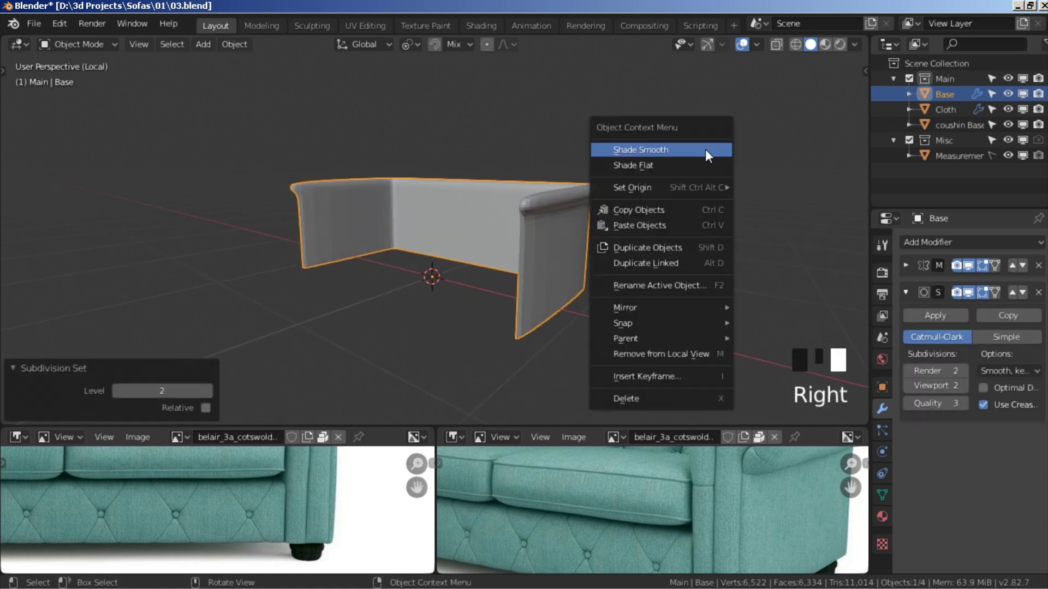
left_click(705, 149)
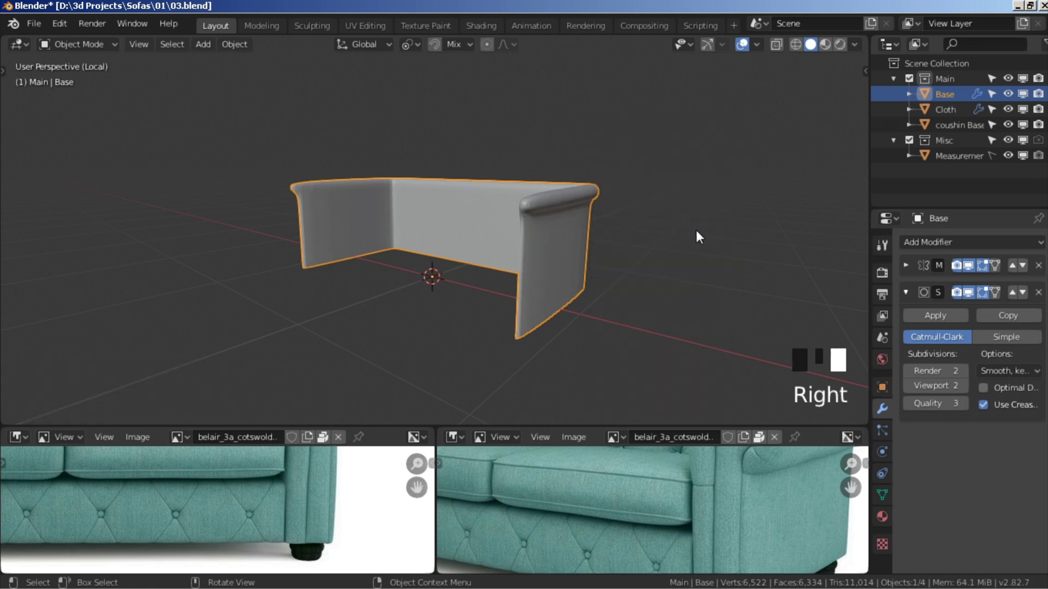
key("Tab")
middle_click_drag(641, 264, 363, 322)
Add a vertical loop cut across the Base's arm panel slid to factor 0.98
key("ctrl+r")
left_click(475, 334)
type("0.9")
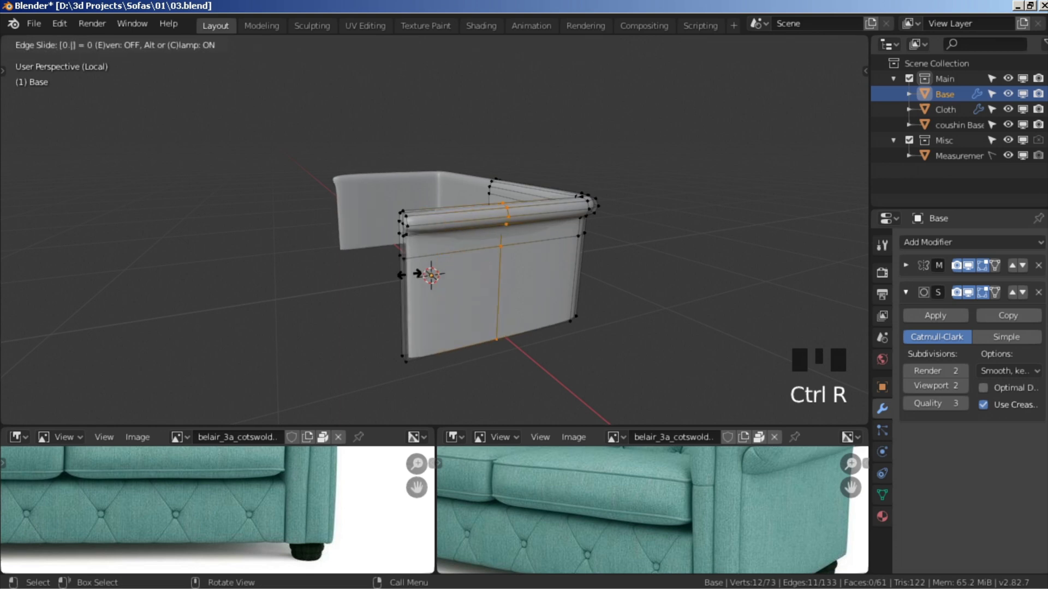
type("8")
key("Return")
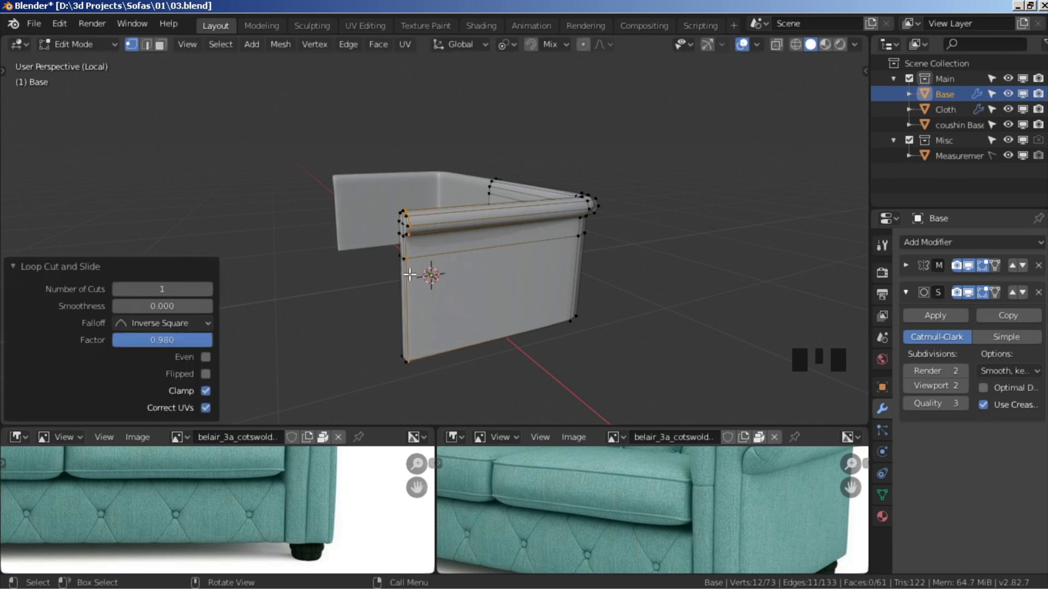
scroll(410, 274, "up", 2)
scroll(360, 243, "up", 2)
scroll(358, 241, "down", 1)
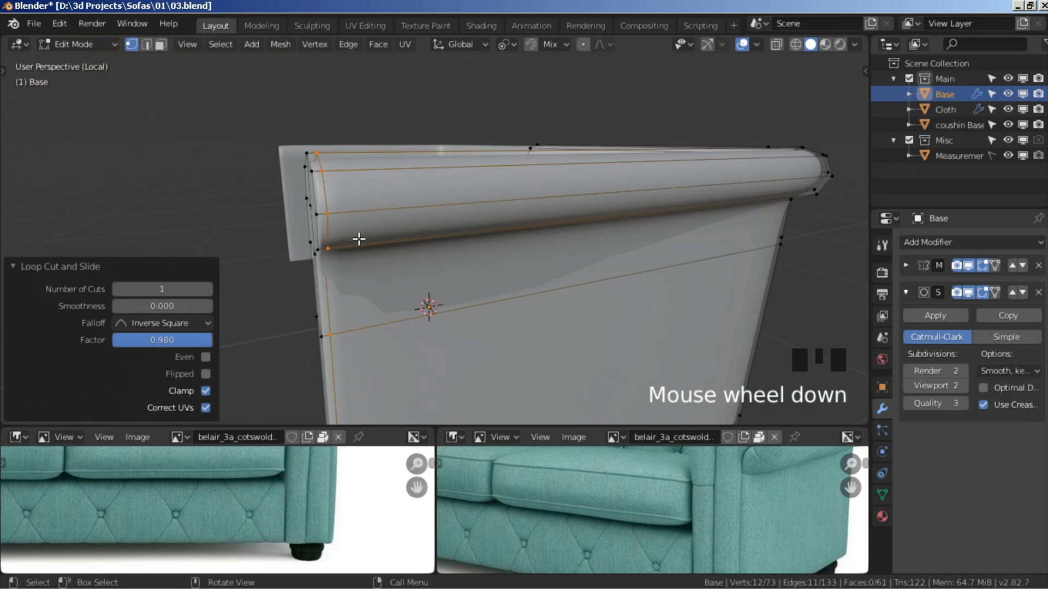
Add a centred loop cut around the Base's arm end
key("ctrl+r")
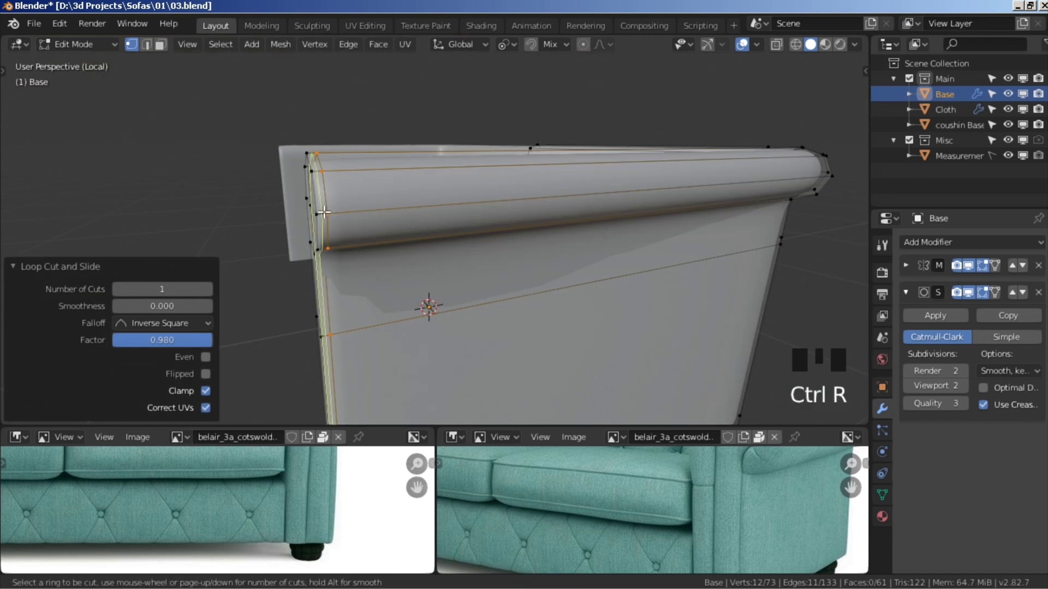
left_click(326, 214)
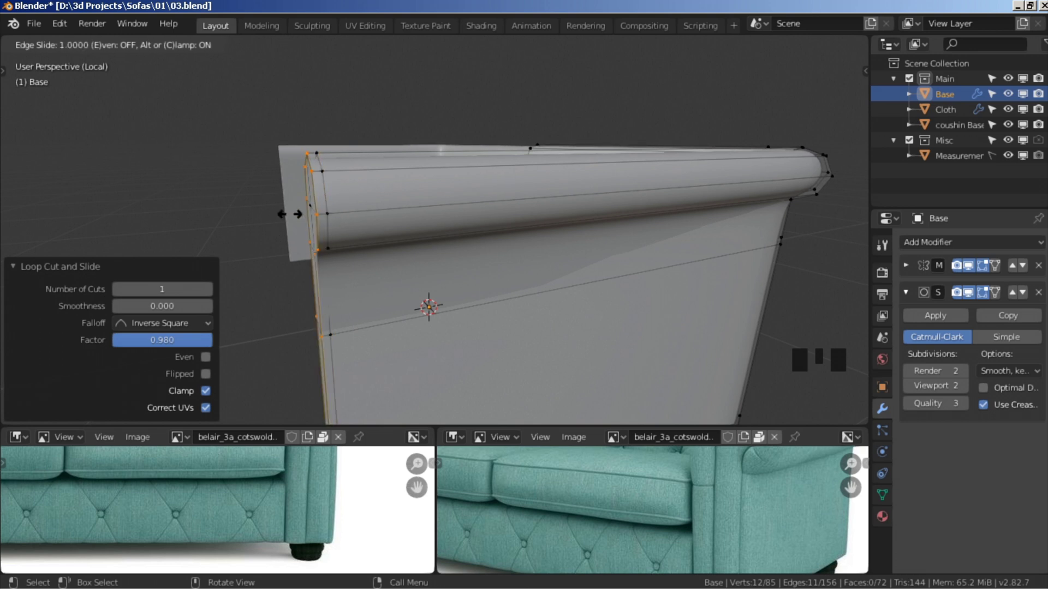
right_click(355, 213)
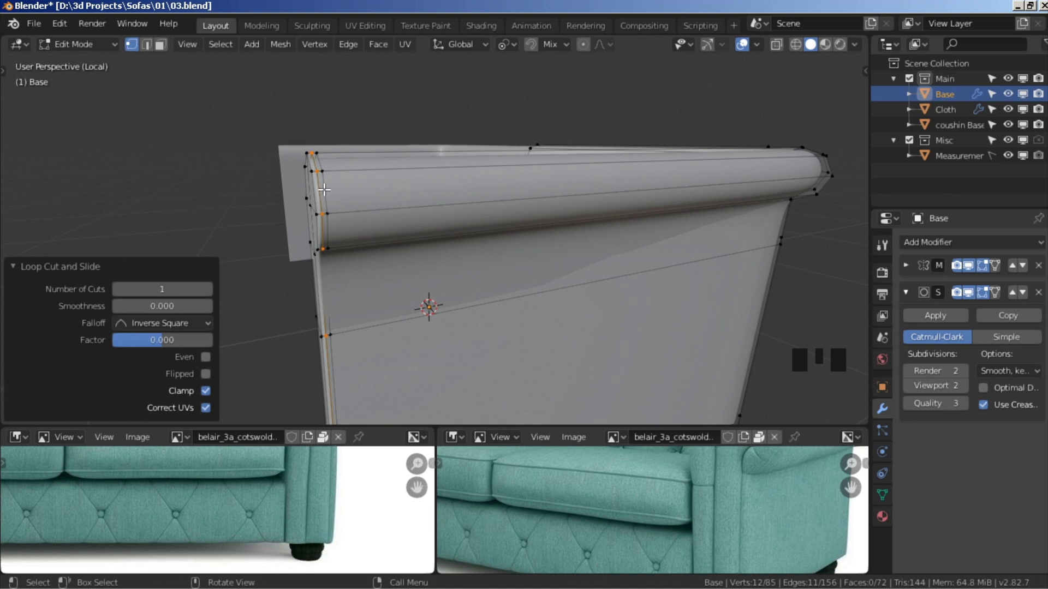
middle_click_drag(420, 303, 437, 305)
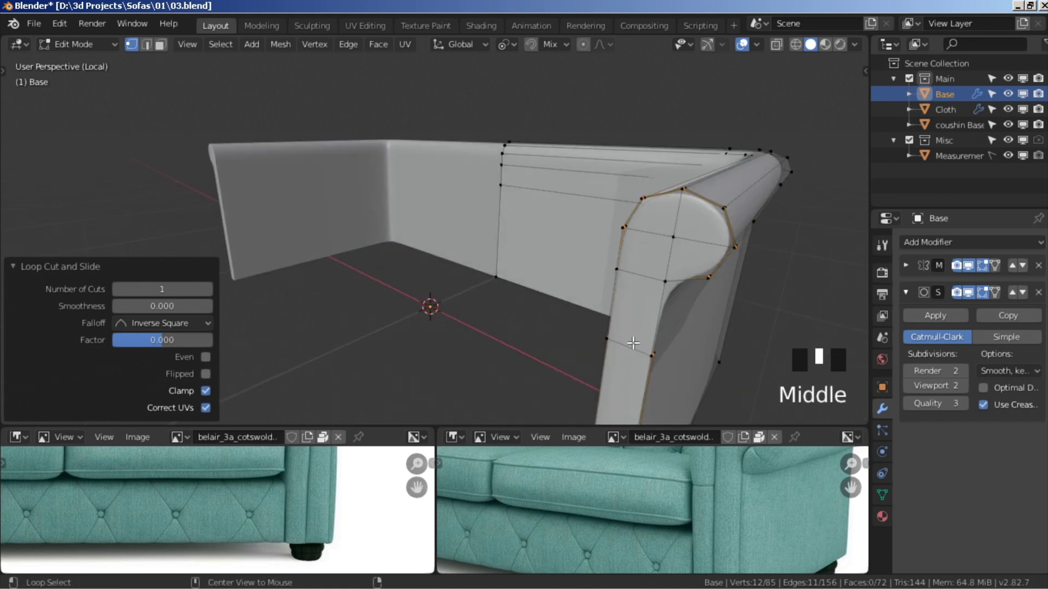
Slide the edge loop along the arm side to factor -0.870
left_click(693, 346, "alt")
key("g")
key("g")
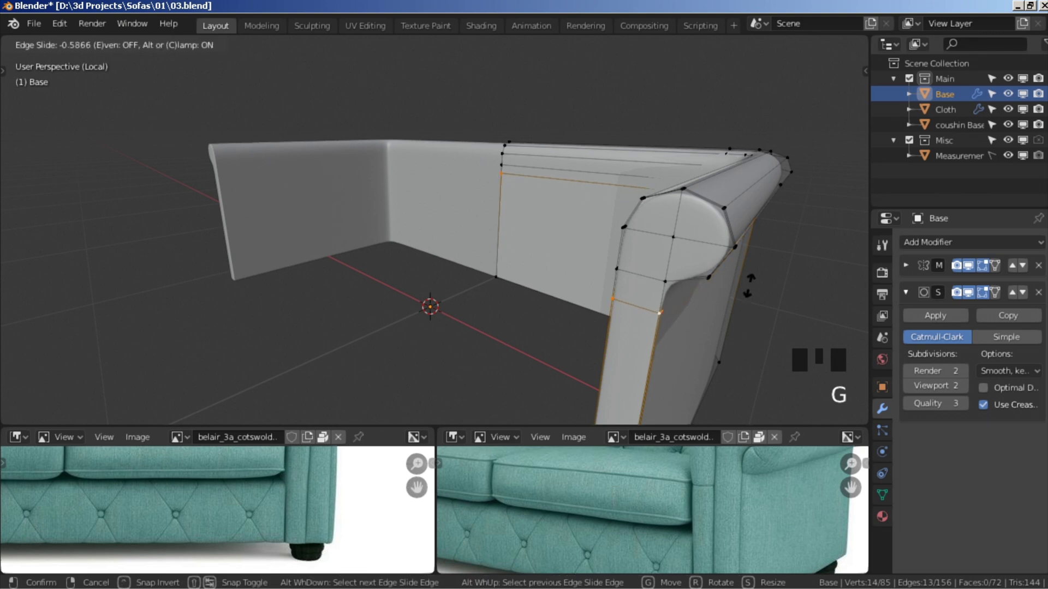
left_click(742, 257)
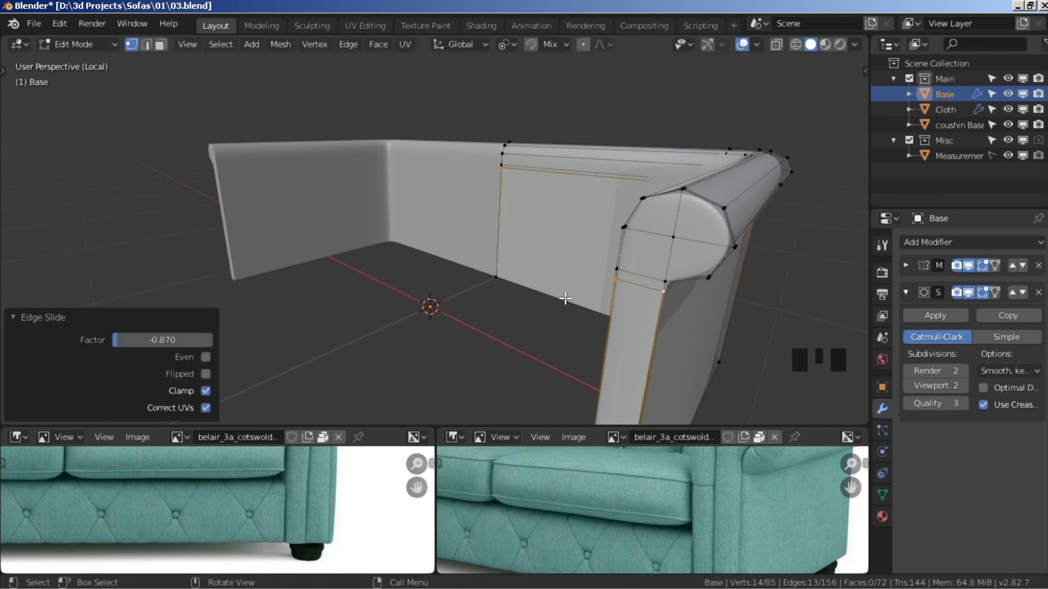
scroll(573, 285, "down", 2)
middle_click_drag(622, 316, 502, 304)
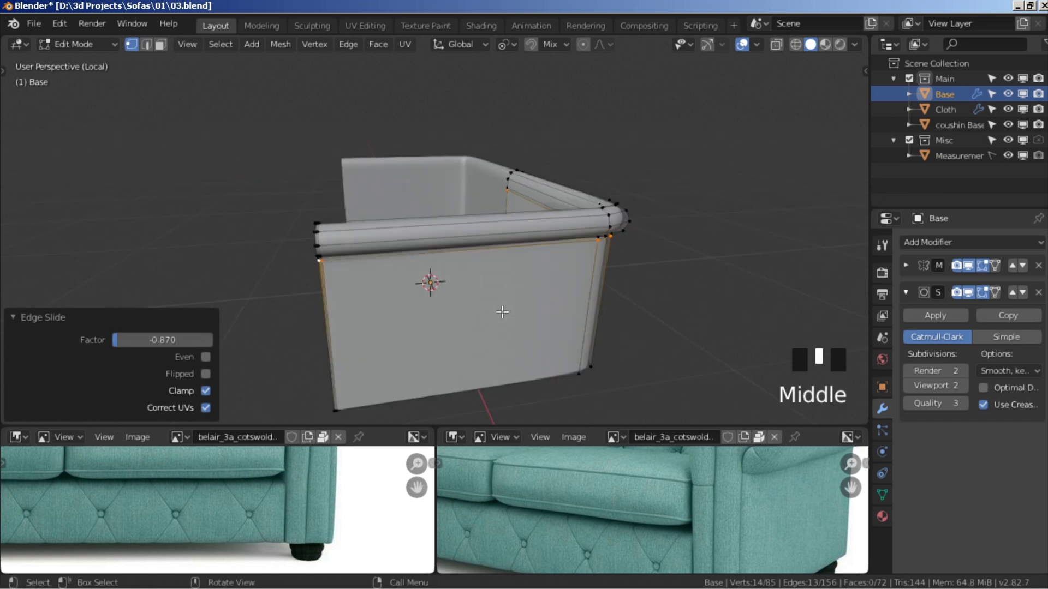
key("KP_3")
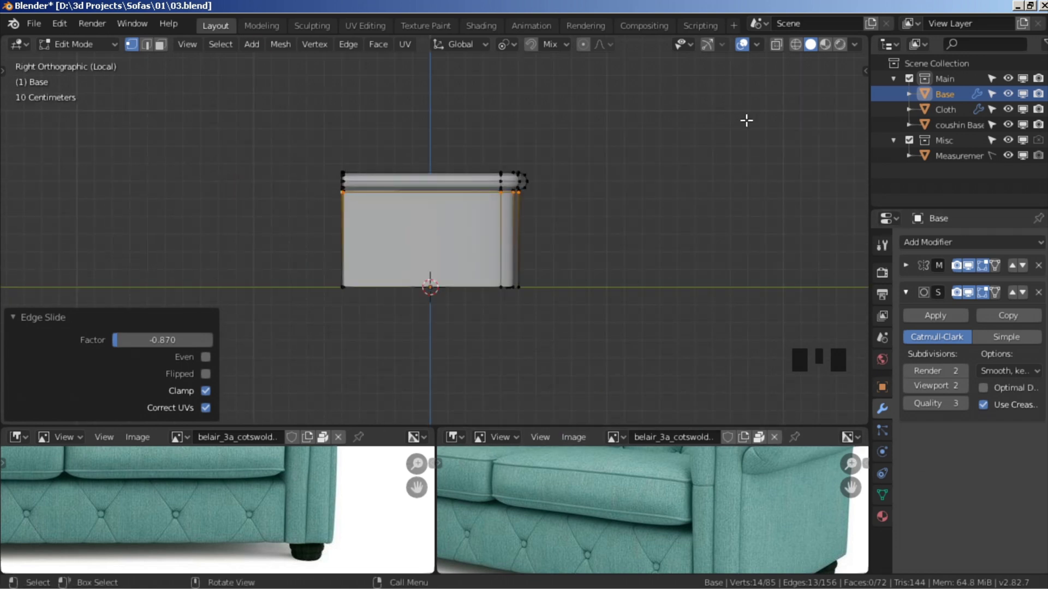
Select all vertices along the arm's front edge with X-ray in Right Ortho, and exit local view
left_click(726, 169)
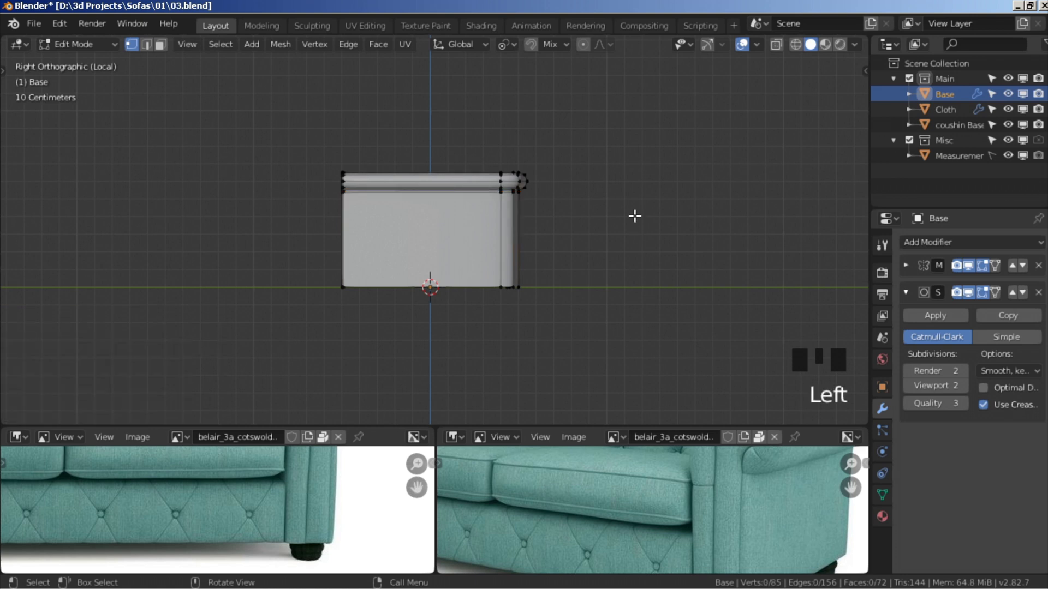
left_click(776, 44)
left_click_drag(354, 350, 205, 41)
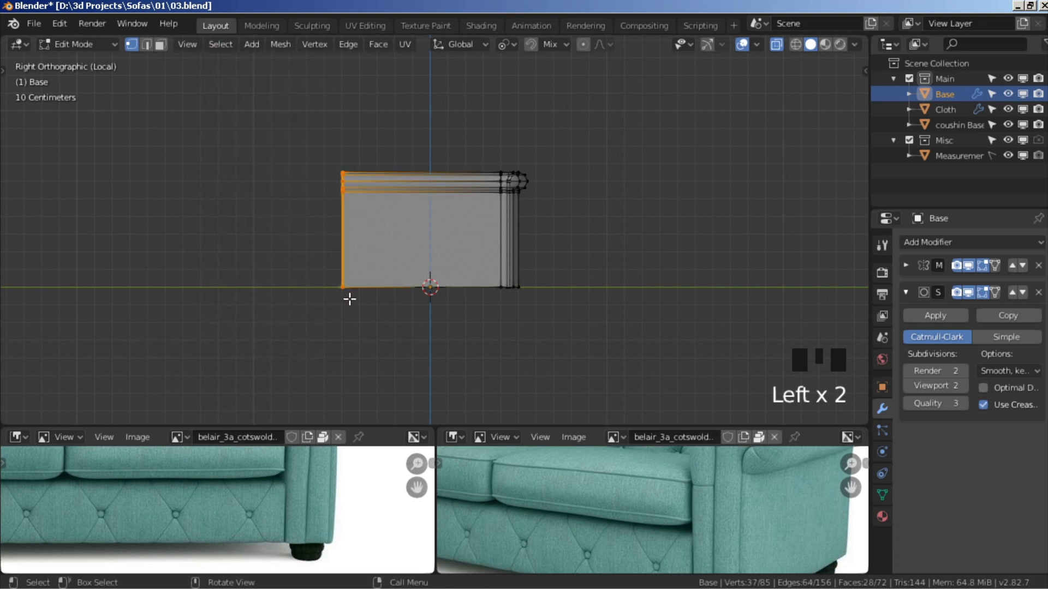
key("KP_Divide")
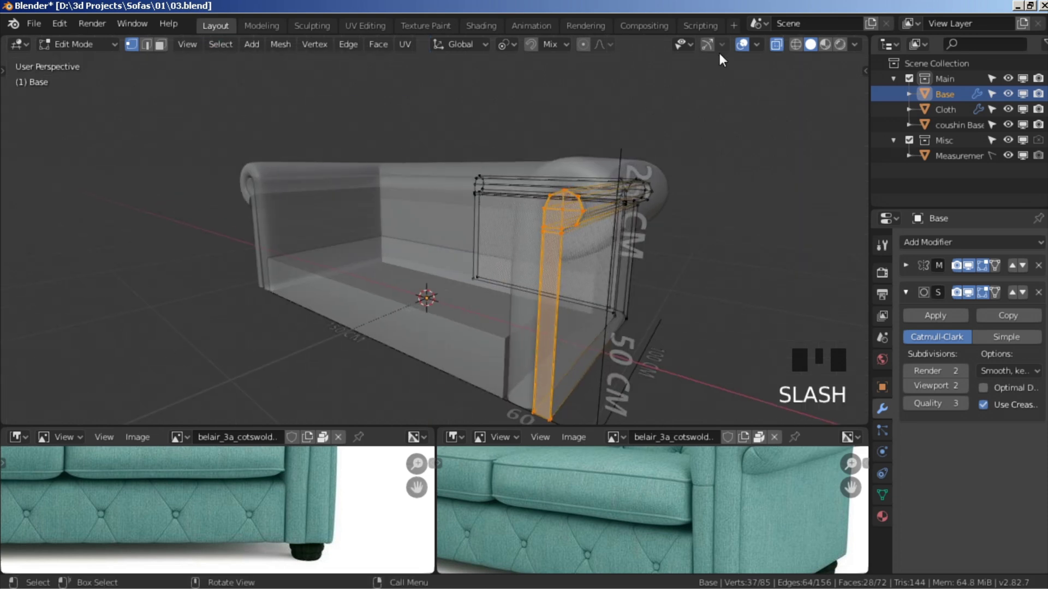
left_click(771, 44)
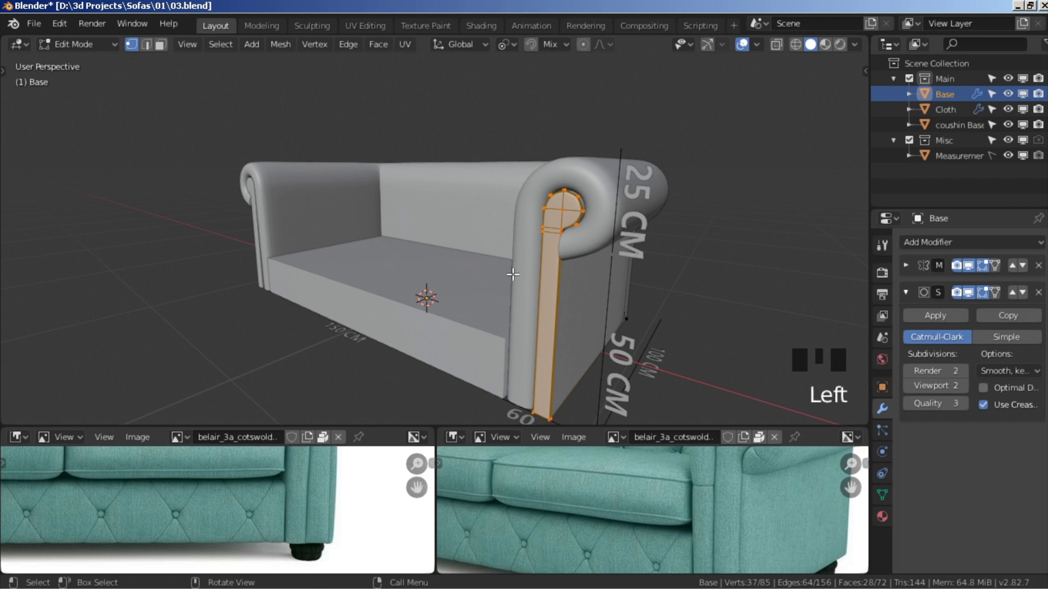
middle_click_drag(485, 304, 452, 312, "shift")
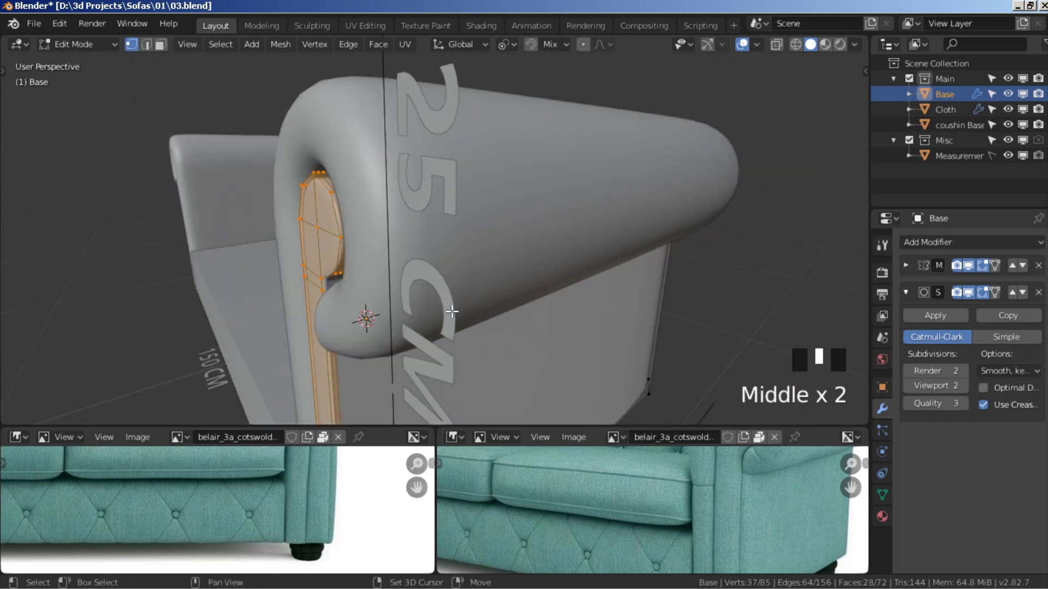
Move the arm's front vertices 1.08 cm along Y, then nudge them along Y again
key("g")
key("y")
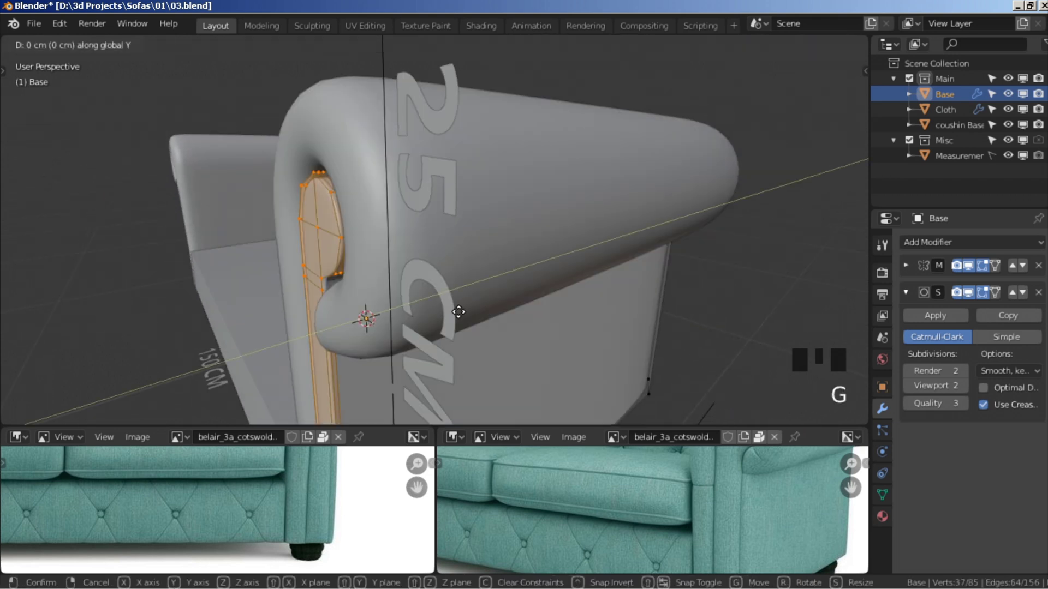
left_click(554, 312)
middle_click_drag(554, 312, 506, 321)
scroll(528, 309, "down", 3, "alt+shift")
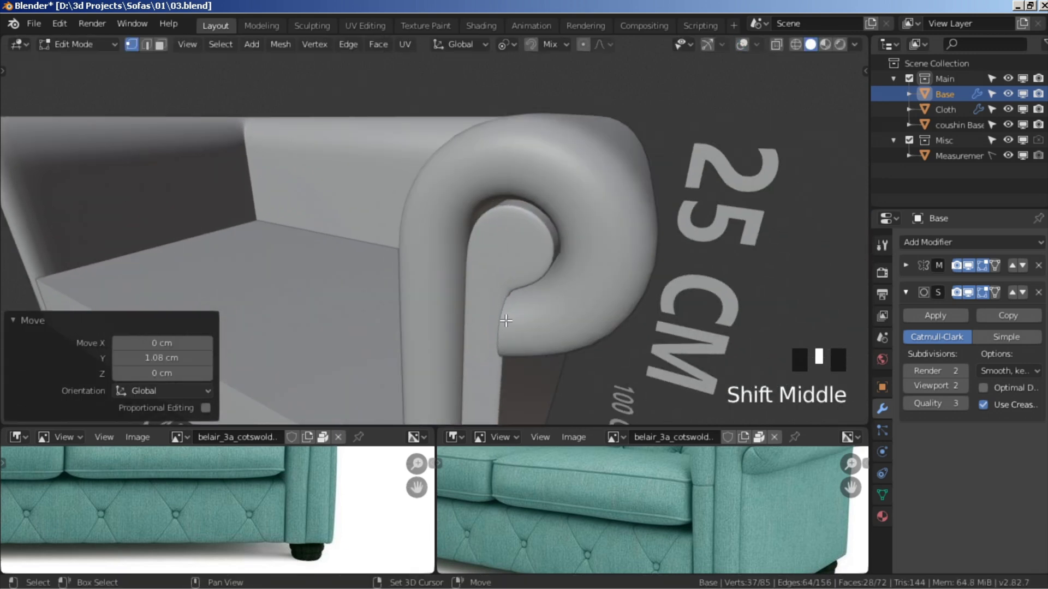
key("shift+alt+z")
key("g")
key("y")
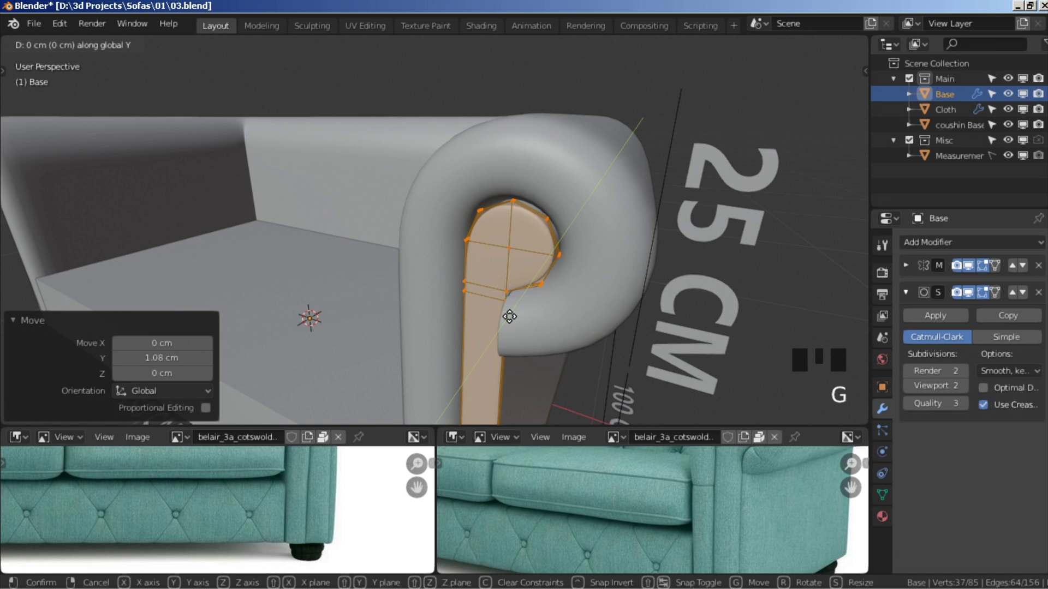
left_click(531, 296)
scroll(531, 296, "down", 4)
Check the fit in Object Mode, adjust the front vertices -0.316 cm along Y, and exit to Object Mode
key("Tab")
middle_click_drag(512, 300, 575, 249)
scroll(590, 263, "up", 3)
key("Tab")
scroll(575, 249, "up", 2)
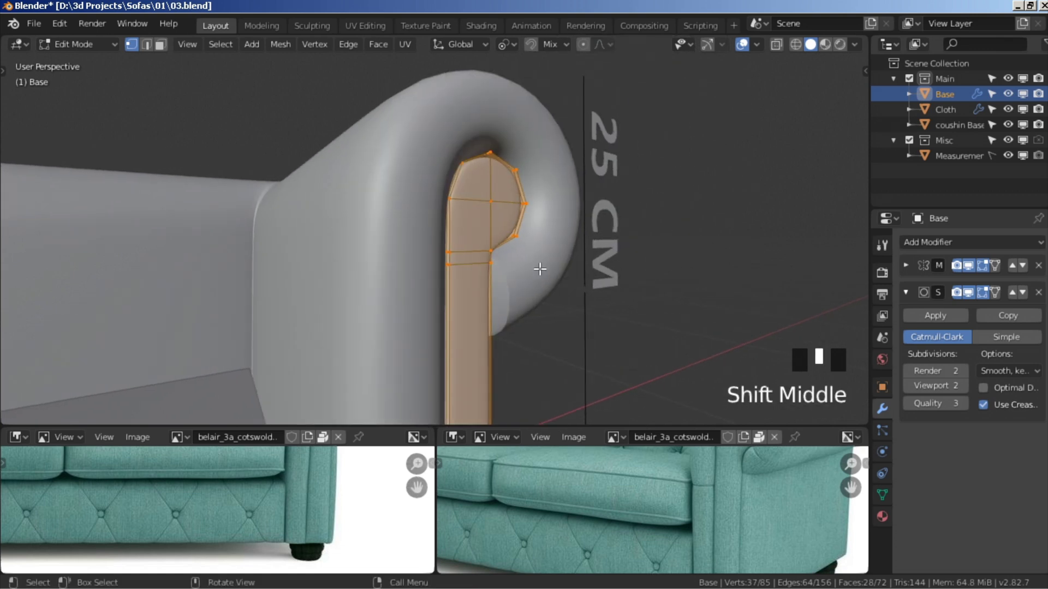
key("g")
key("y")
left_click(556, 271)
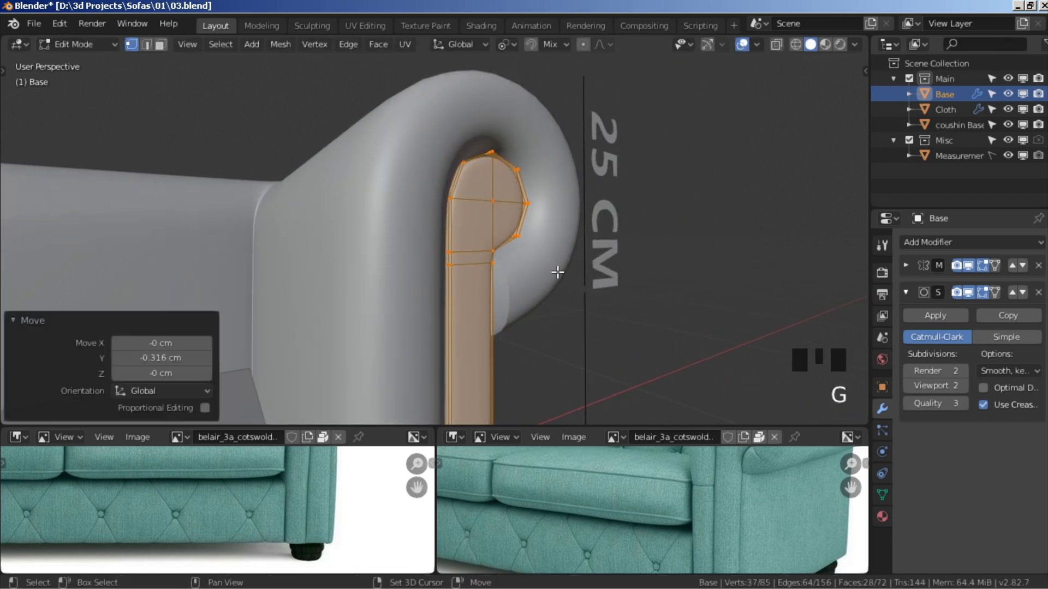
key("Tab")
middle_click_drag(512, 289, 440, 277)
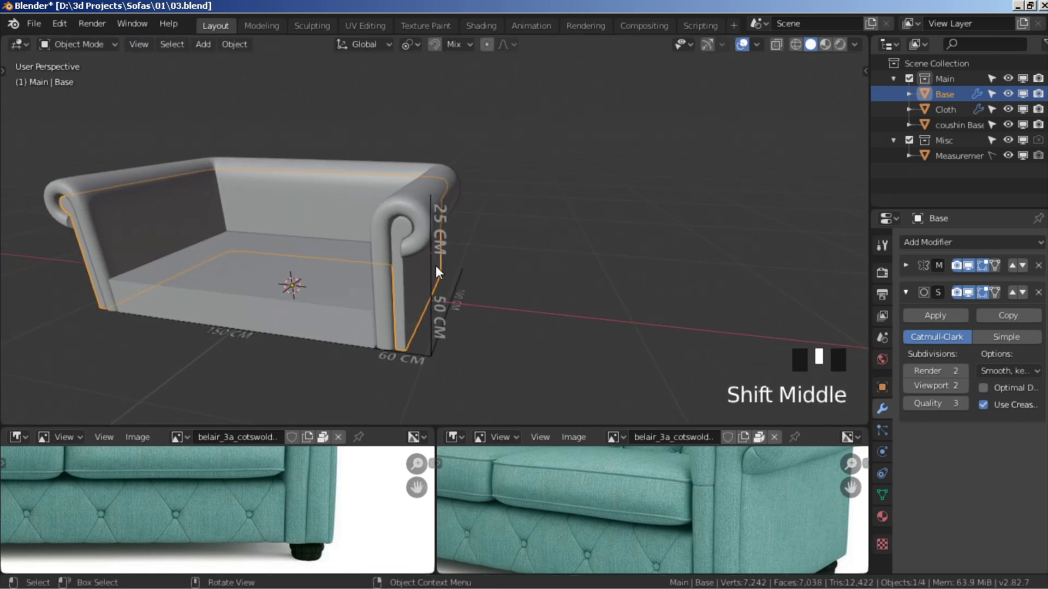
Edit the Cloth and move one vertex under the arm roll 1.47 cm along Y
left_click(407, 210)
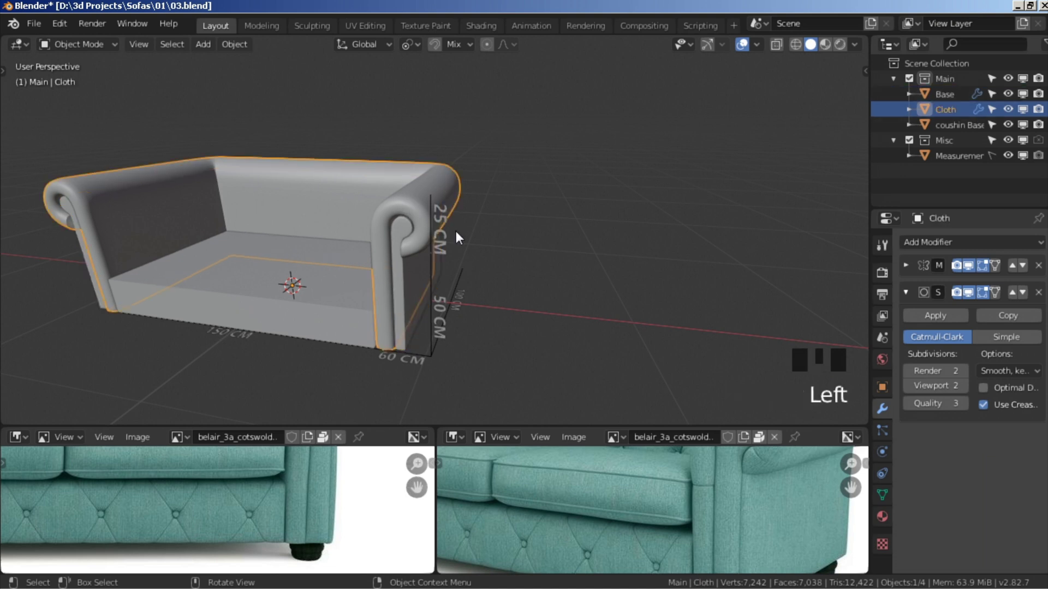
key("Tab")
scroll(538, 281, "up", 2)
key("a")
middle_click_drag(451, 281, 514, 275)
left_click(581, 301)
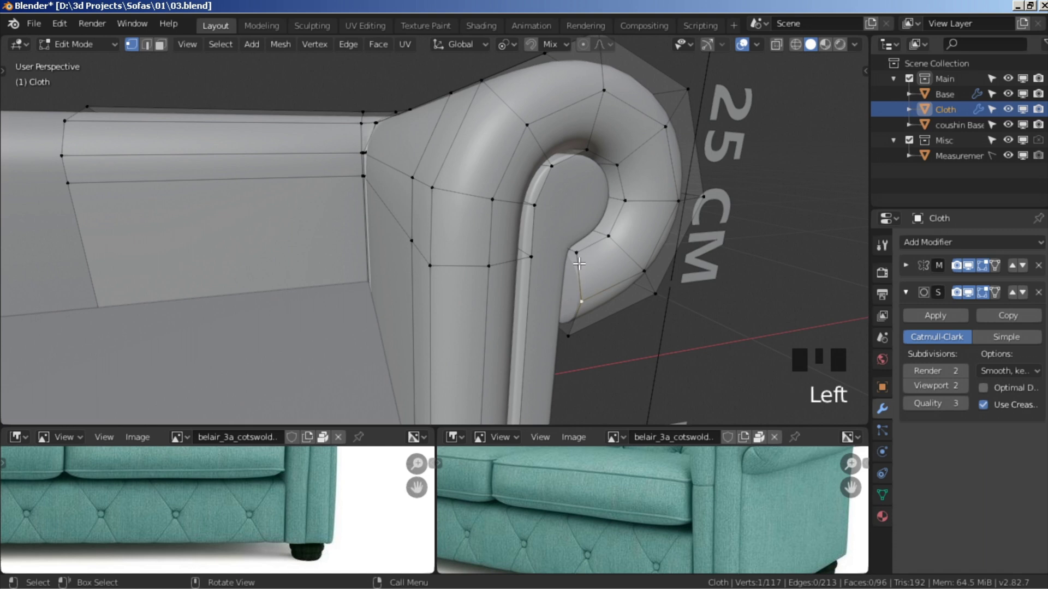
key("g")
middle_click(603, 230)
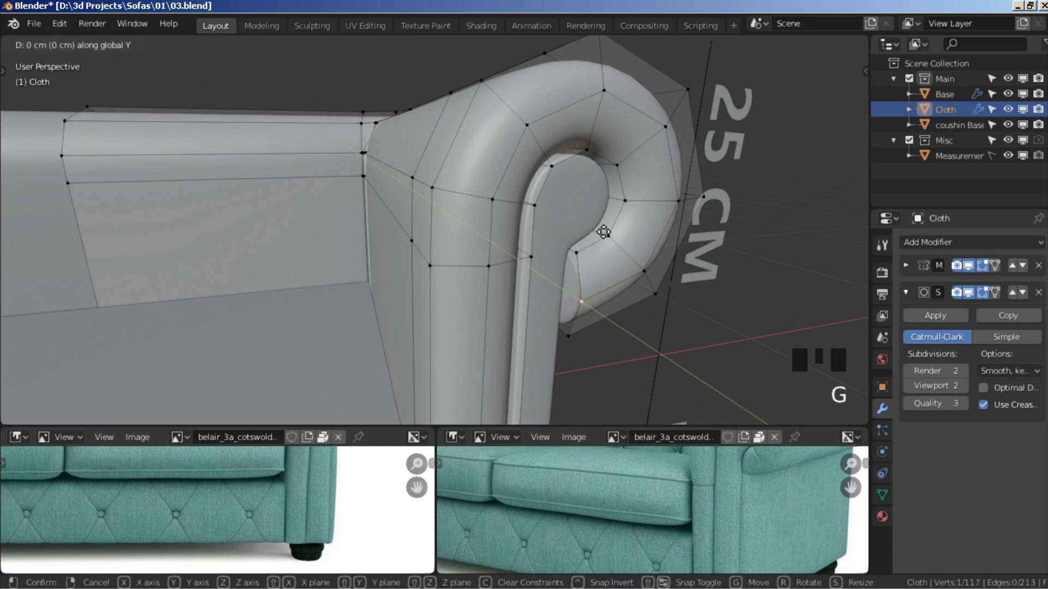
left_click(581, 251)
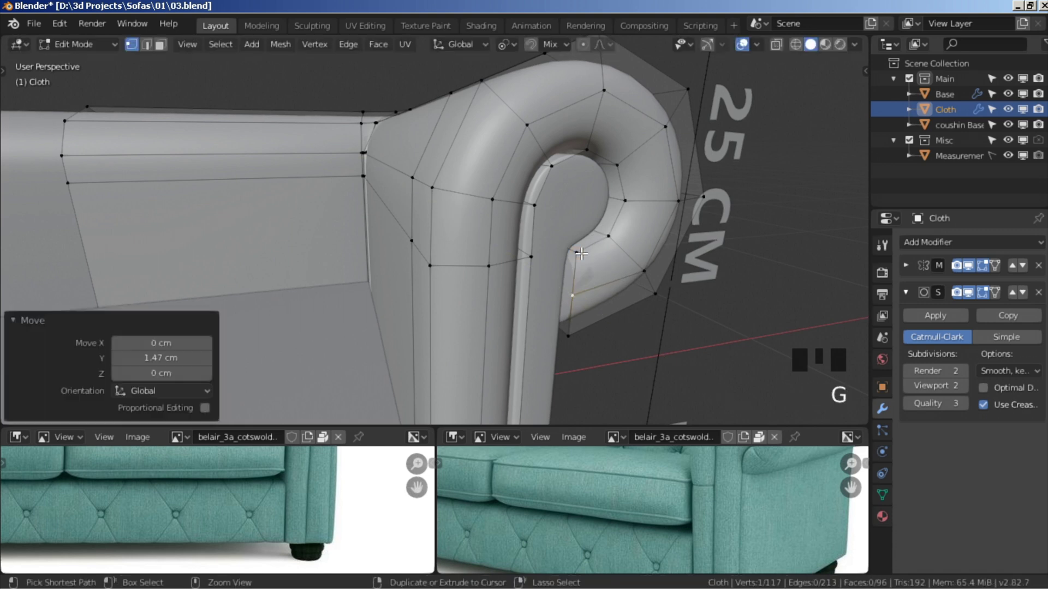
Move three curl vertices 1.42 cm along Y
left_click(569, 335, "shift")
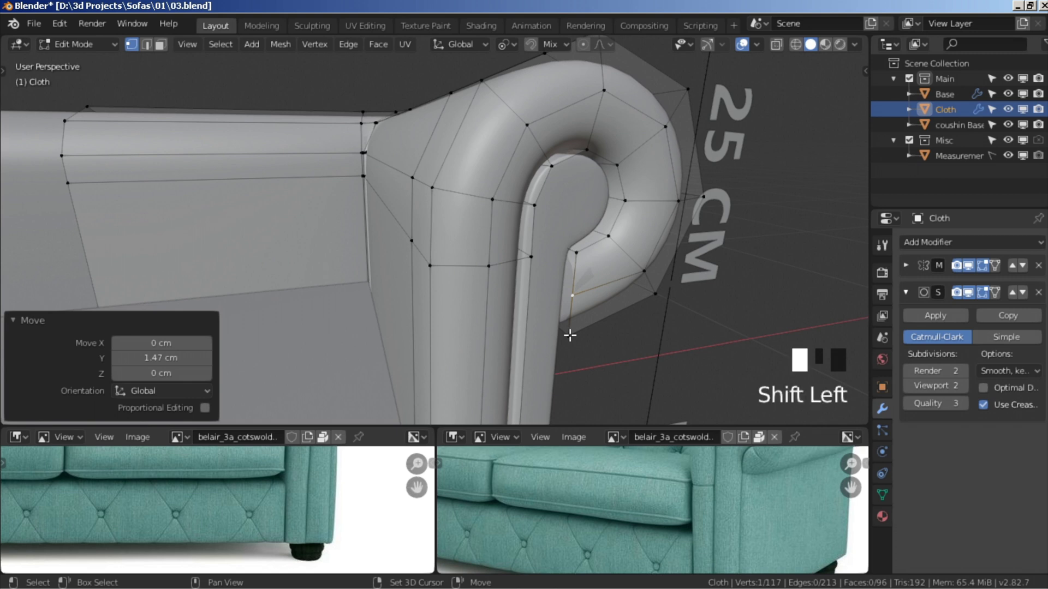
left_click(577, 254, "shift")
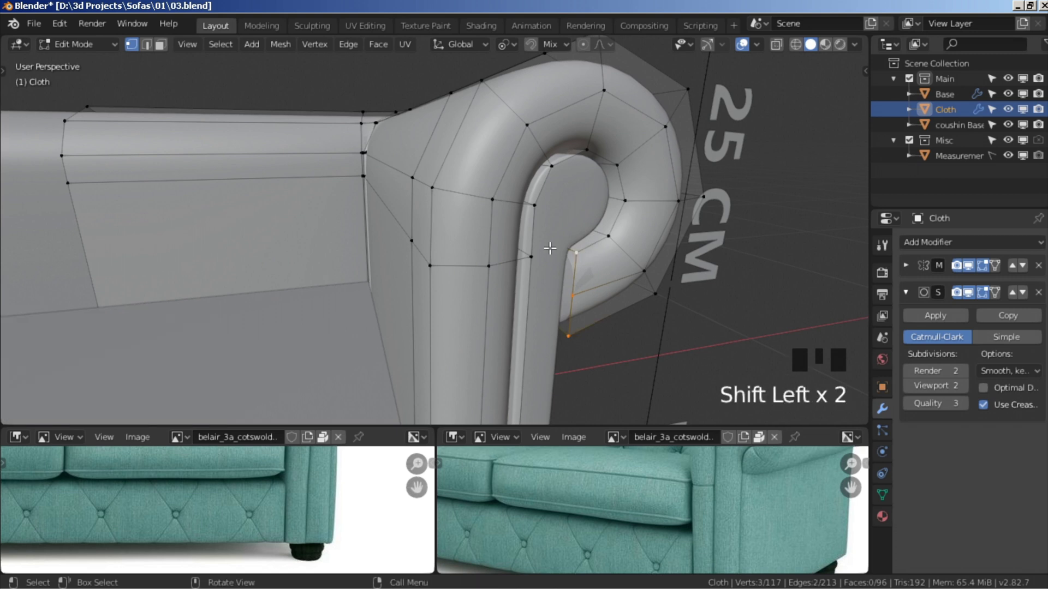
key("g")
key("y")
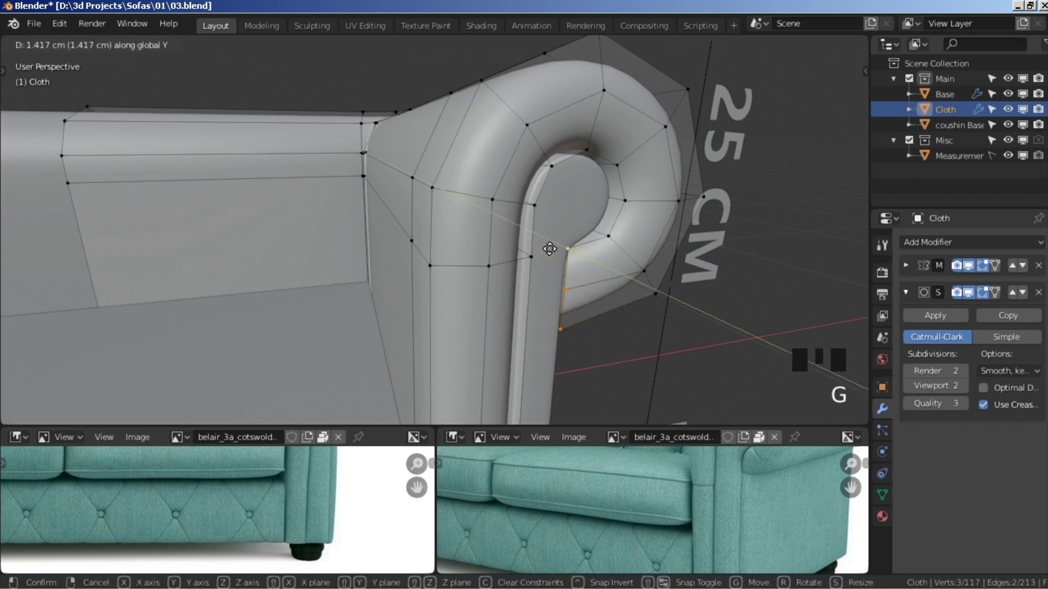
left_click(549, 249)
scroll(593, 345, "down", 3)
scroll(497, 292, "up", 2)
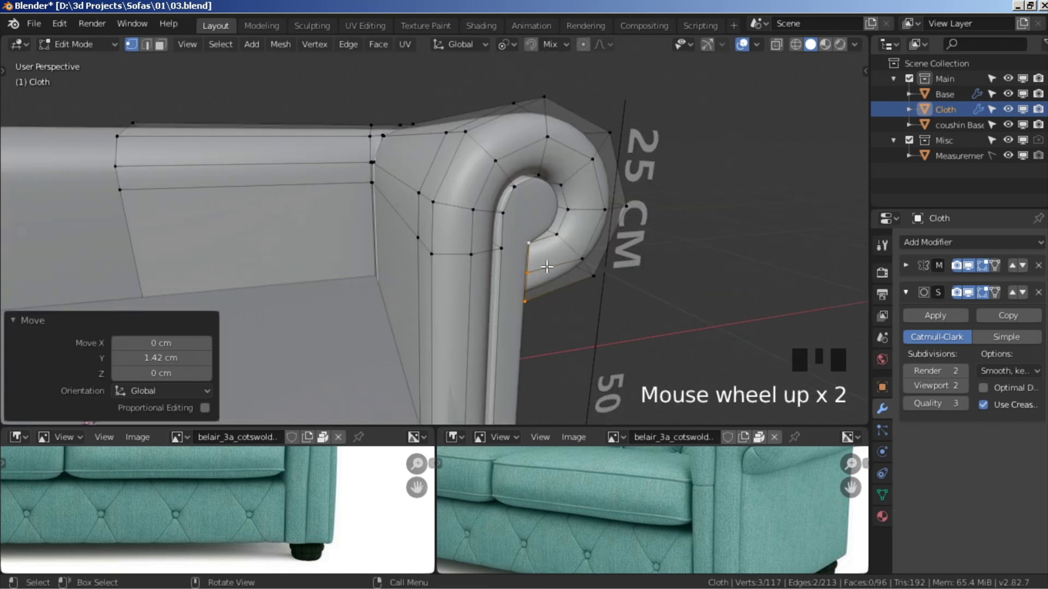
middle_click_drag(551, 240, 497, 246)
middle_click_drag(361, 322, 515, 294)
Select the inner curl edge loop, excluding the vertices near the arm bottom
left_click(574, 255, "alt")
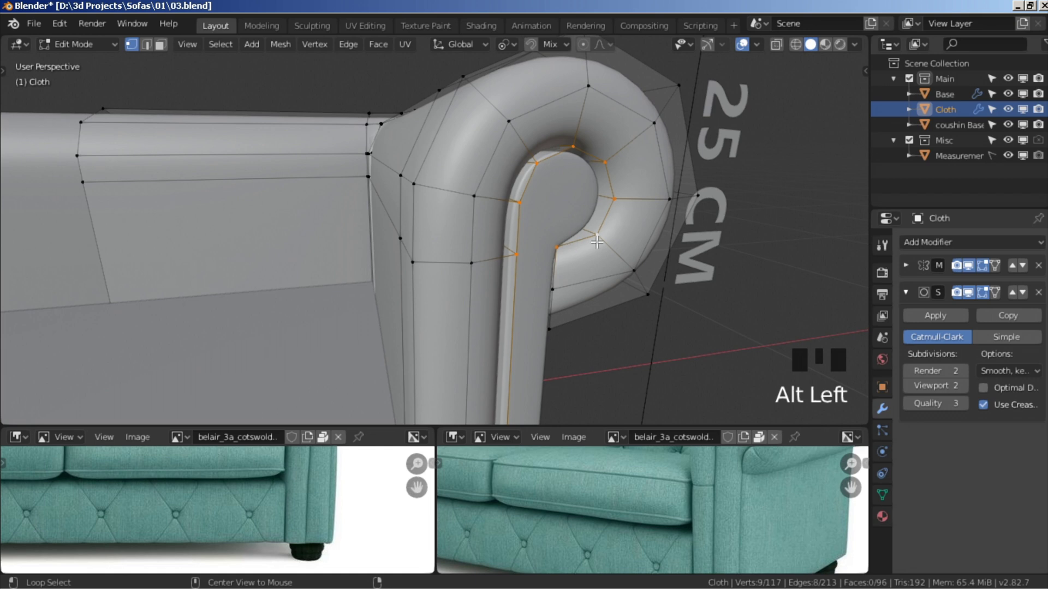
middle_click_drag(620, 253, 637, 280)
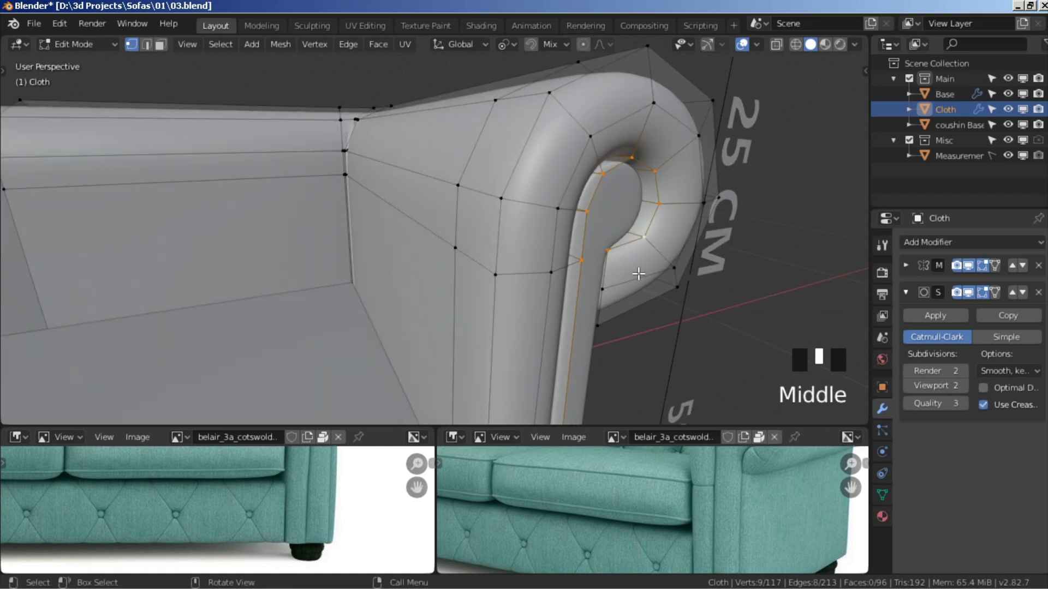
left_click(608, 250, "shift")
scroll(603, 328, "down", 4)
middle_click_drag(604, 328, 569, 291, "shift")
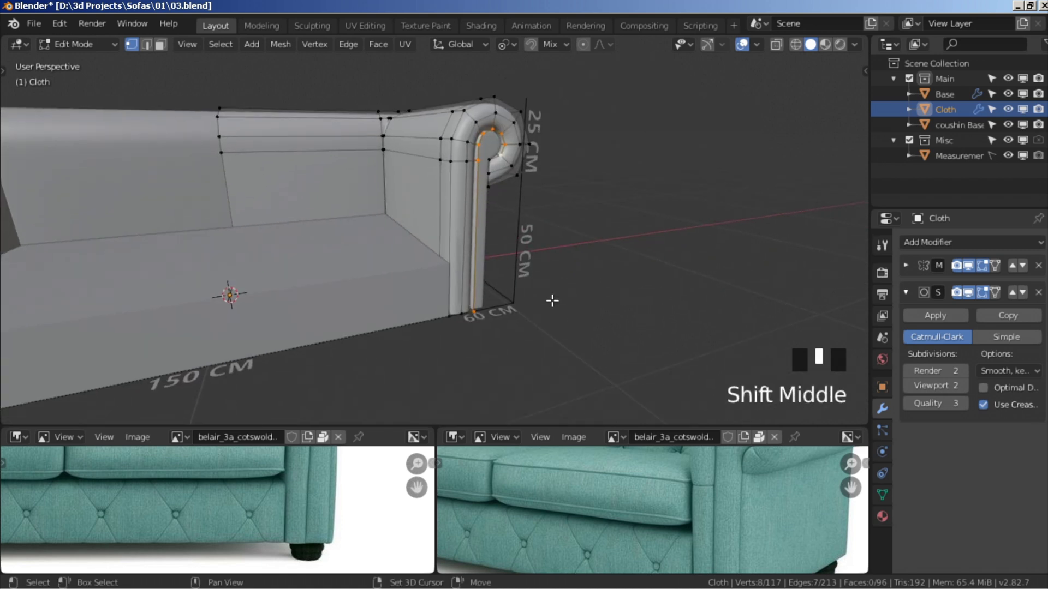
scroll(570, 291, "up", 2)
key("b")
middle_click_drag(569, 377, 437, 334)
middle_click_drag(436, 334, 500, 327, "shift")
scroll(505, 313, "up", 3)
Move the curl loop 0.612 cm along Y and shrink it inward by 0.626 cm
key("g")
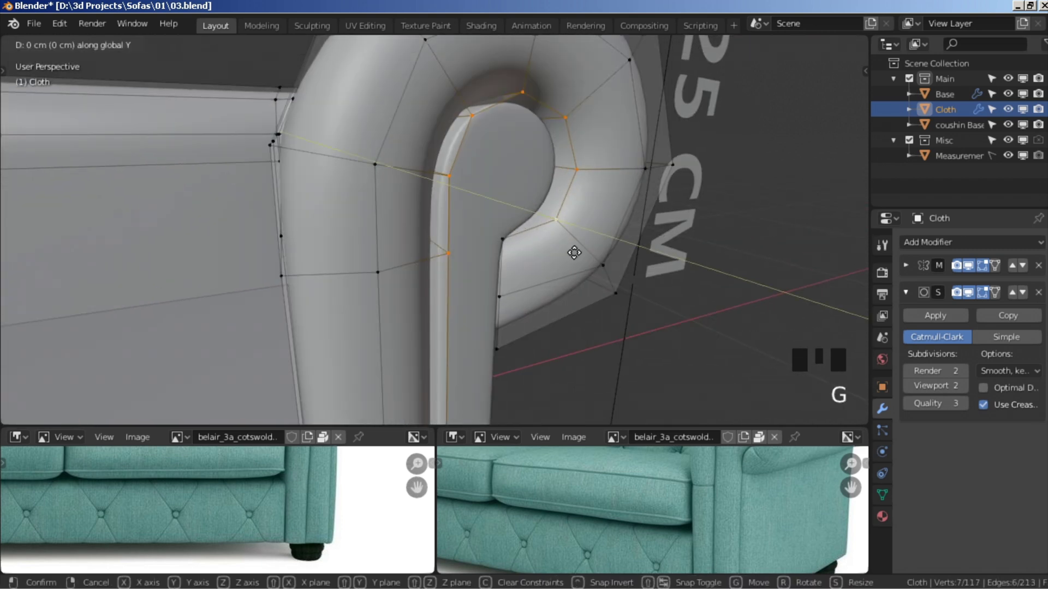
left_click(540, 234)
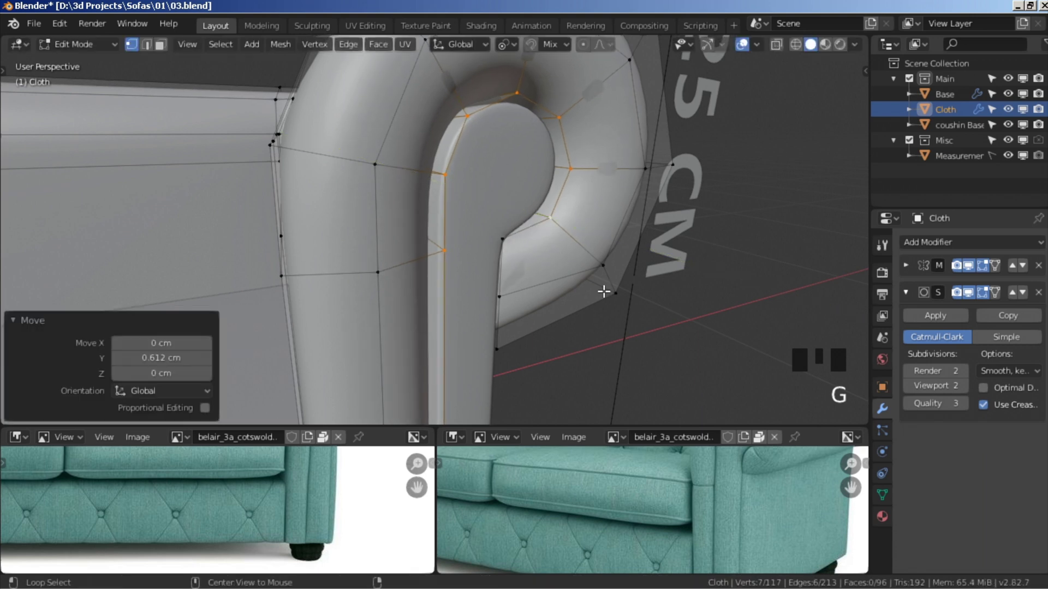
key("alt+s")
left_click(579, 272)
key("shift+alt+z")
key("shift+alt+z")
scroll(568, 243, "down", 5)
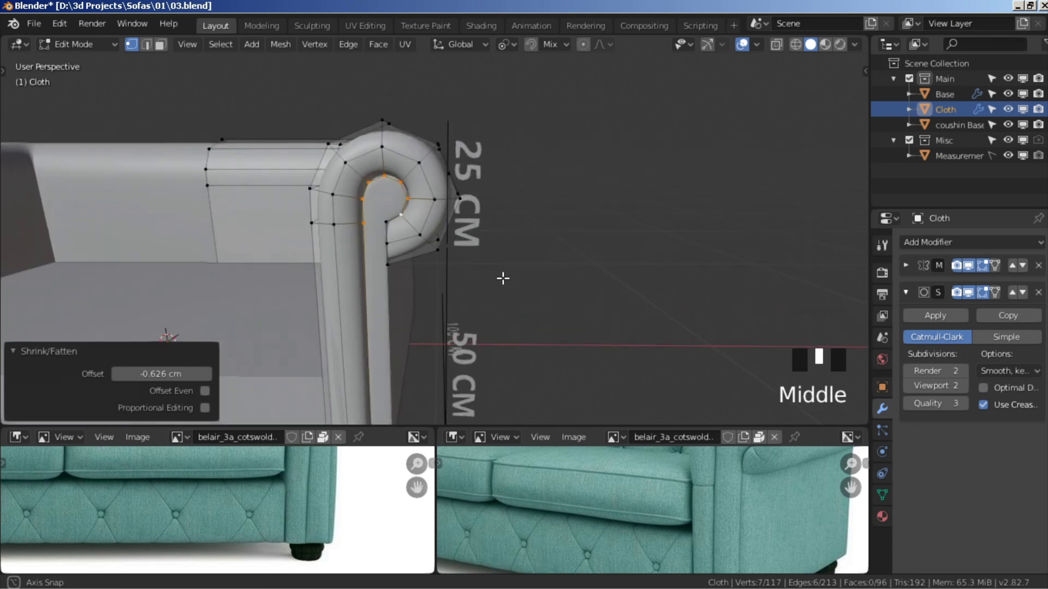
Edge-slide the outer ring loop of the arm curl to a factor of -0.134
key("shift+ctrl+z")
key("shift+alt+z")
middle_click_drag(490, 318, 458, 246)
scroll(492, 280, "up", 3)
key("shift+alt+z")
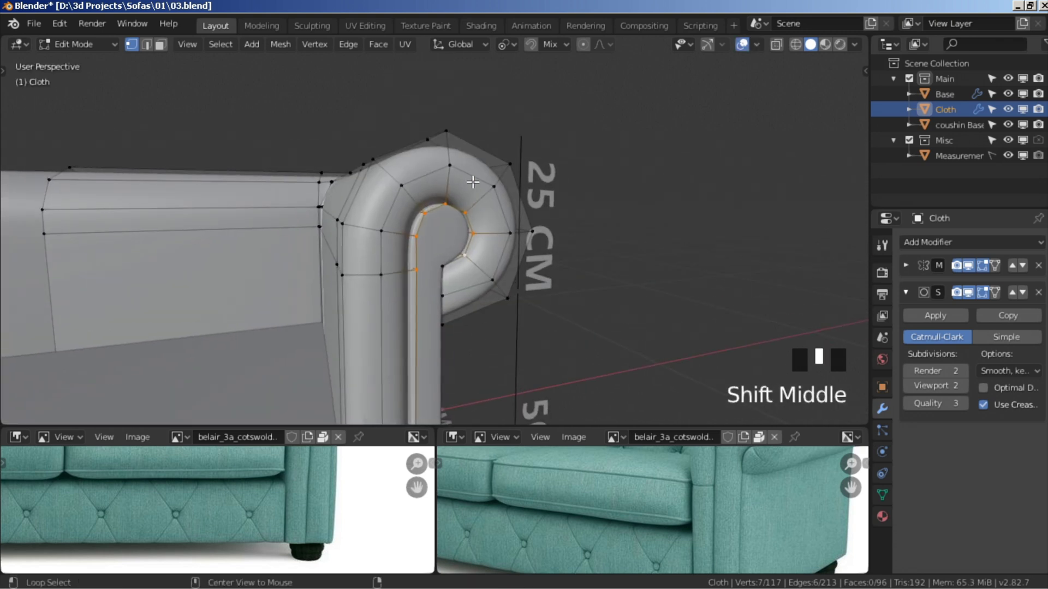
left_click(509, 187, "alt")
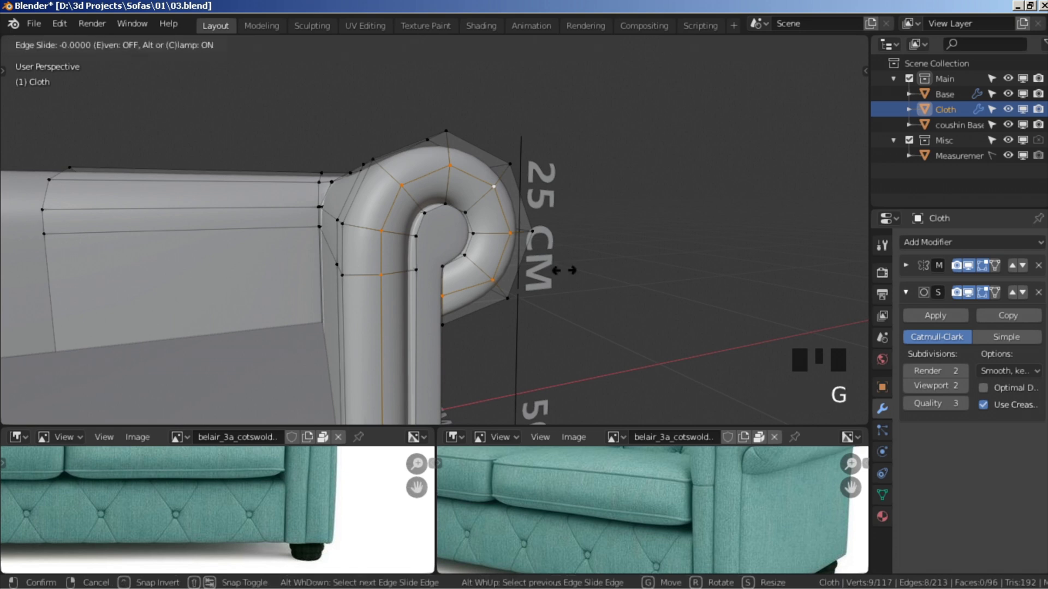
left_click(606, 233)
Select an edge loop running across the top of the arm
middle_click_drag(603, 239, 447, 306)
key("shift+alt+z")
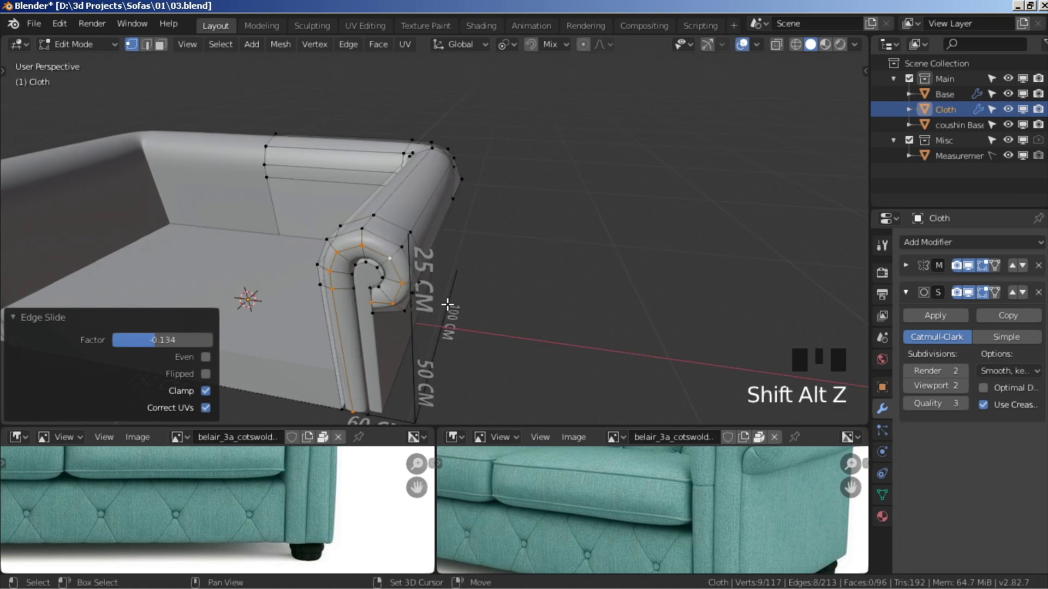
left_click(385, 221, "alt")
middle_click_drag(545, 236, 478, 221)
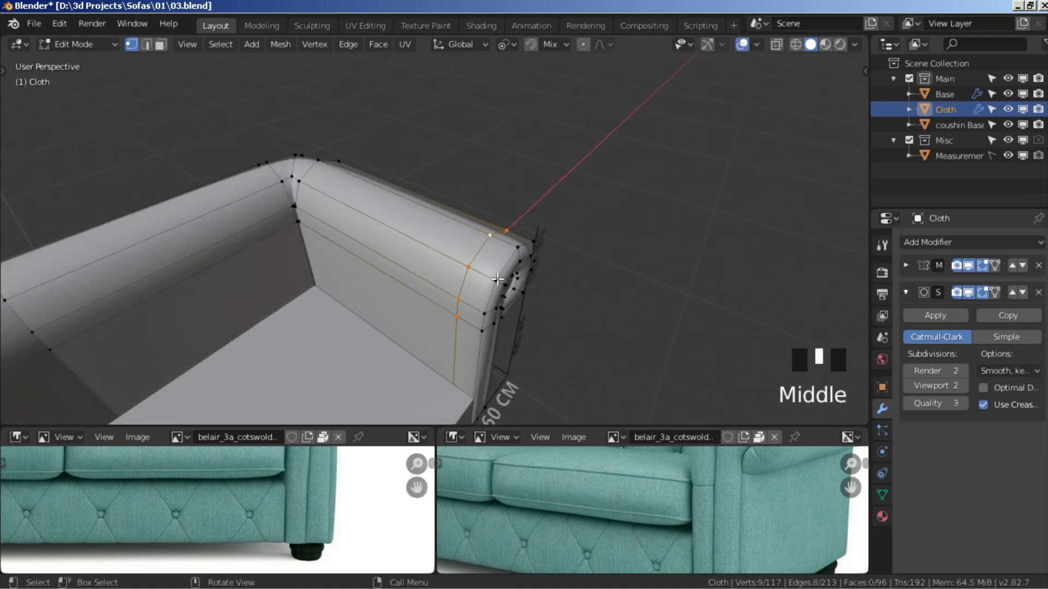
Move the arm loop 1.58 cm along Y and shrink it by -0.478 cm
key("g")
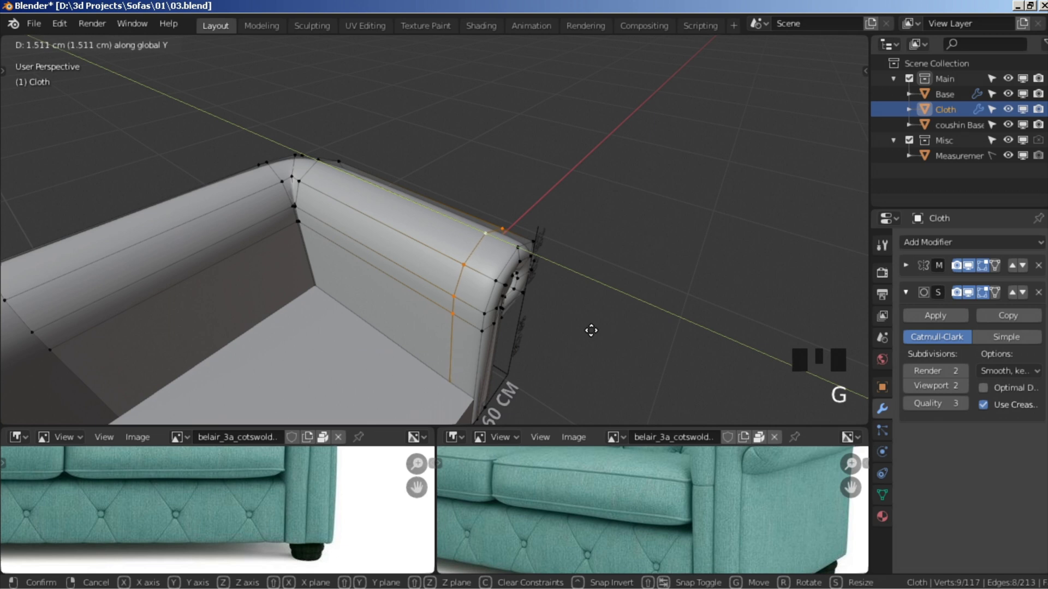
left_click(591, 331)
key("alt+s")
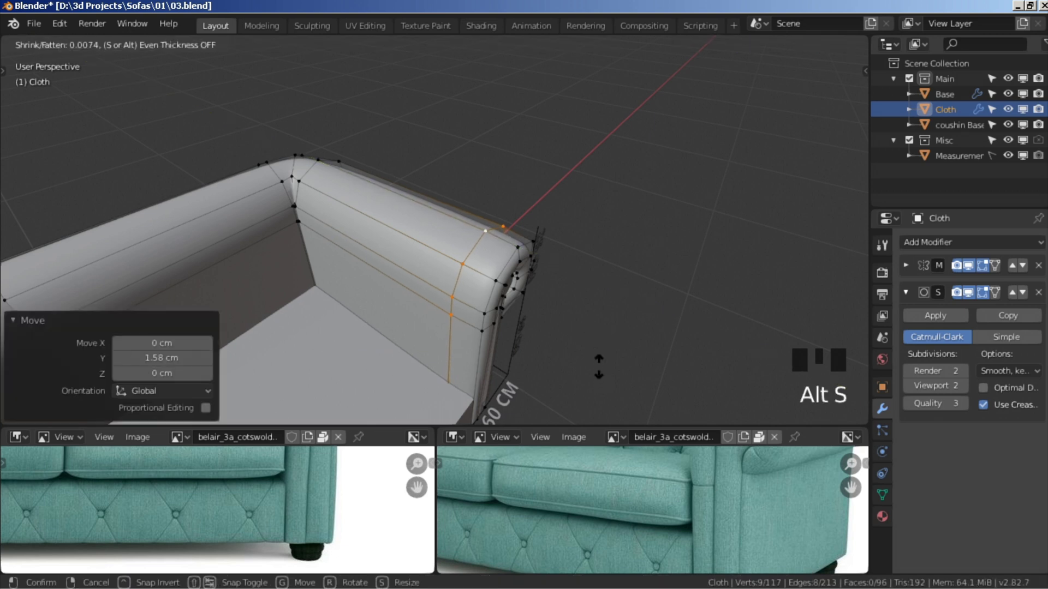
left_click(600, 371)
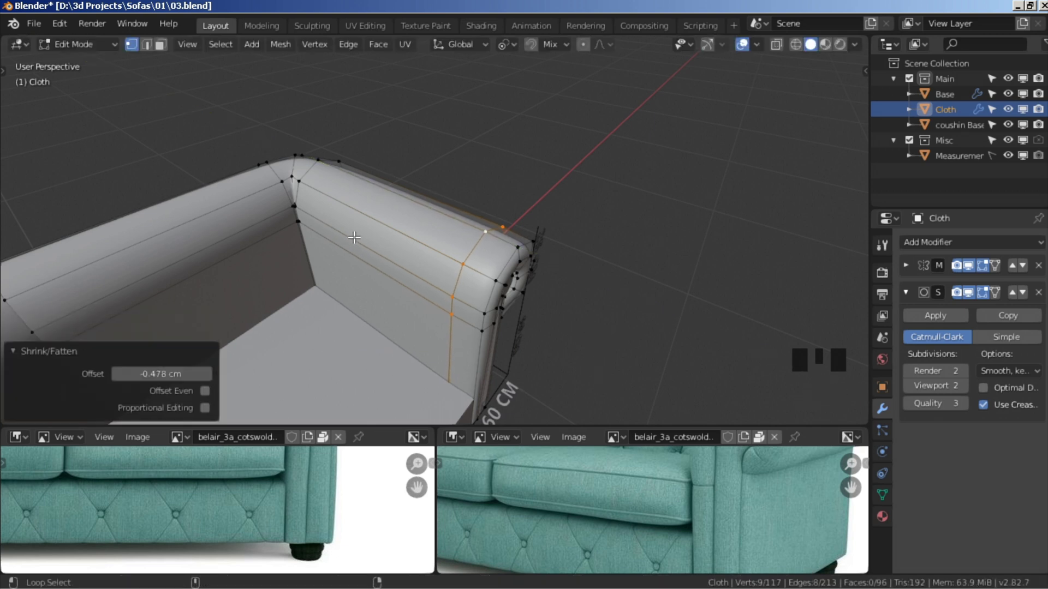
Select the inner arm and backrest face loops and shrink them inward by -0.324 cm
left_click(309, 171, "alt+shift")
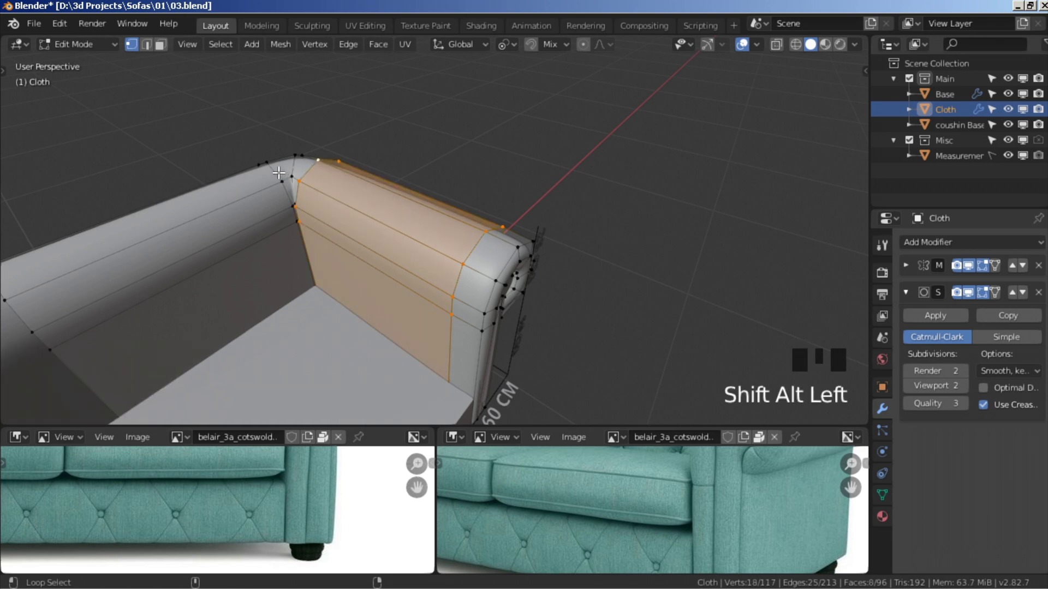
left_click(279, 173, "alt+shift")
left_click(35, 317, "alt+shift")
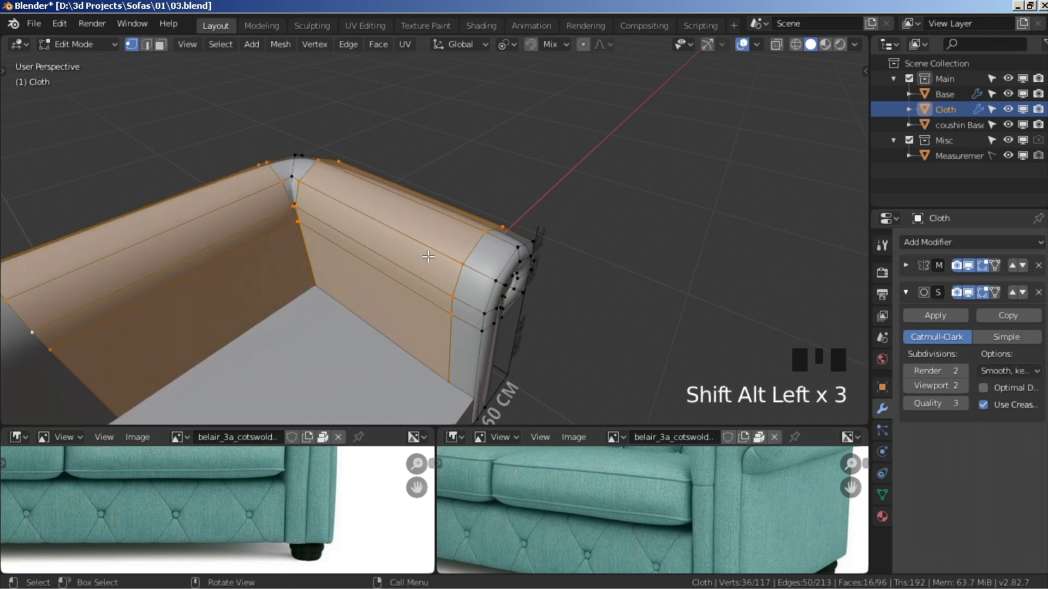
key("KP_7")
scroll(503, 133, "up", 4)
middle_click_drag(517, 110, 582, 379, "shift")
scroll(368, 285, "up", 3)
middle_click_drag(368, 285, 473, 211, "shift")
scroll(554, 263, "up", 4)
scroll(533, 258, "up", 3)
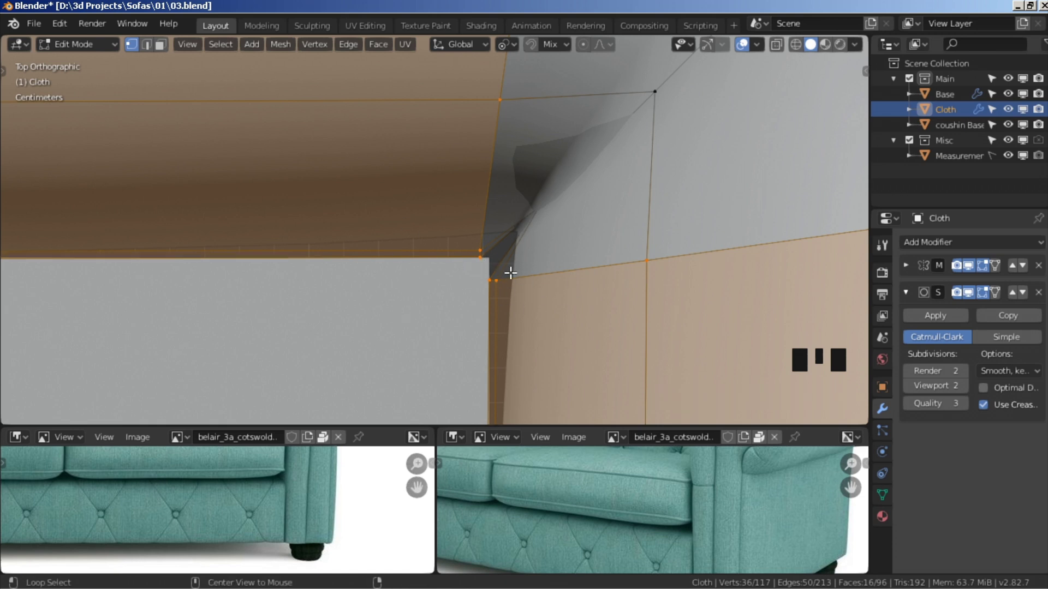
key("alt+s")
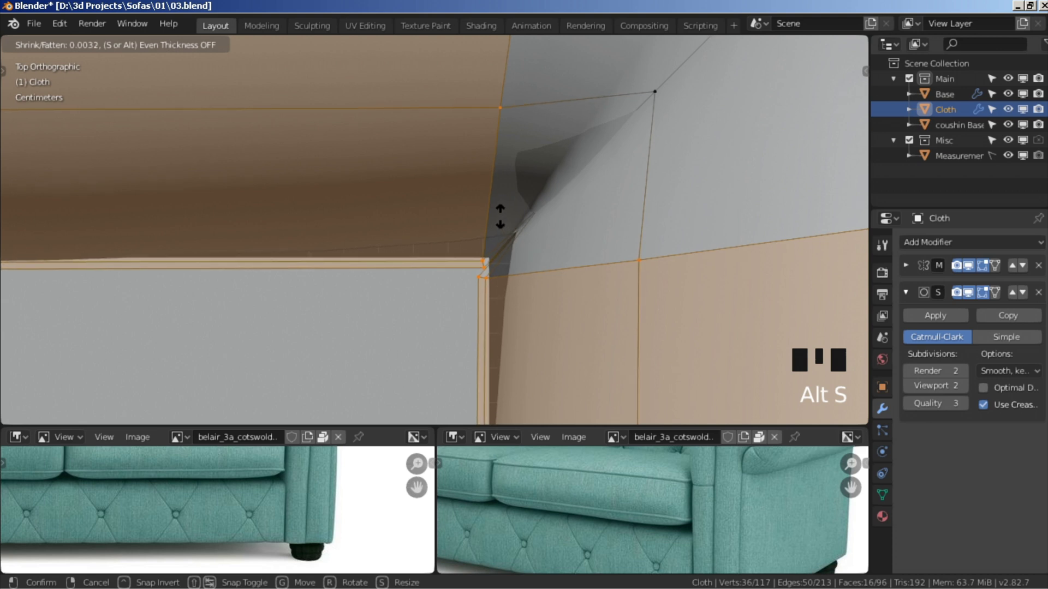
left_click(499, 216)
Add a loop cut ringing the arm curl
scroll(519, 227, "down", 10)
middle_click_drag(529, 329, 479, 227, "shift")
key("shift+alt+z")
scroll(463, 263, "down", 5)
middle_click_drag(464, 262, 221, 191)
key("shift+alt+z")
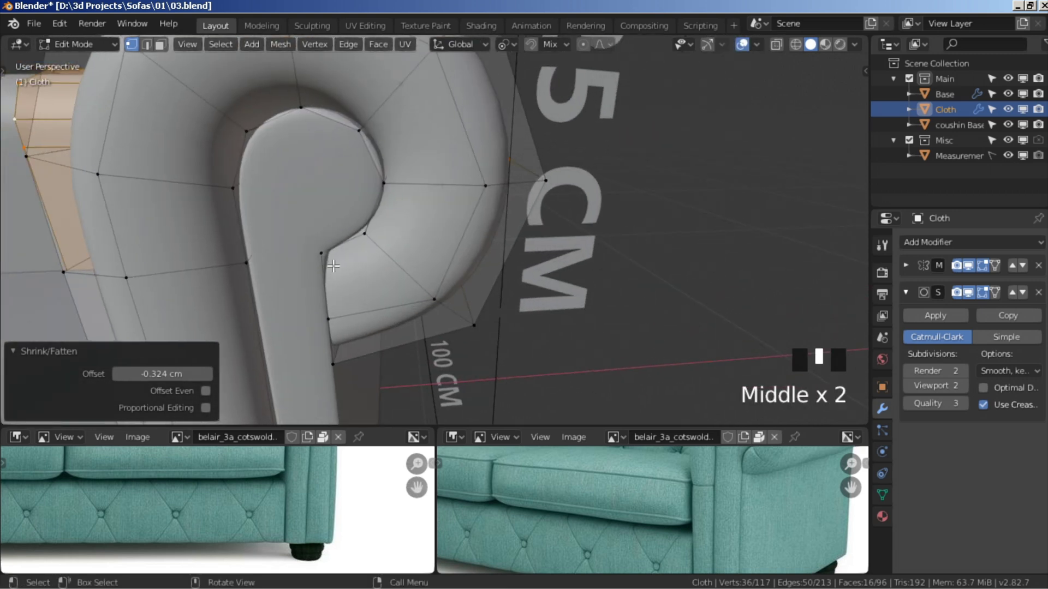
key("ctrl+r")
left_click(213, 187)
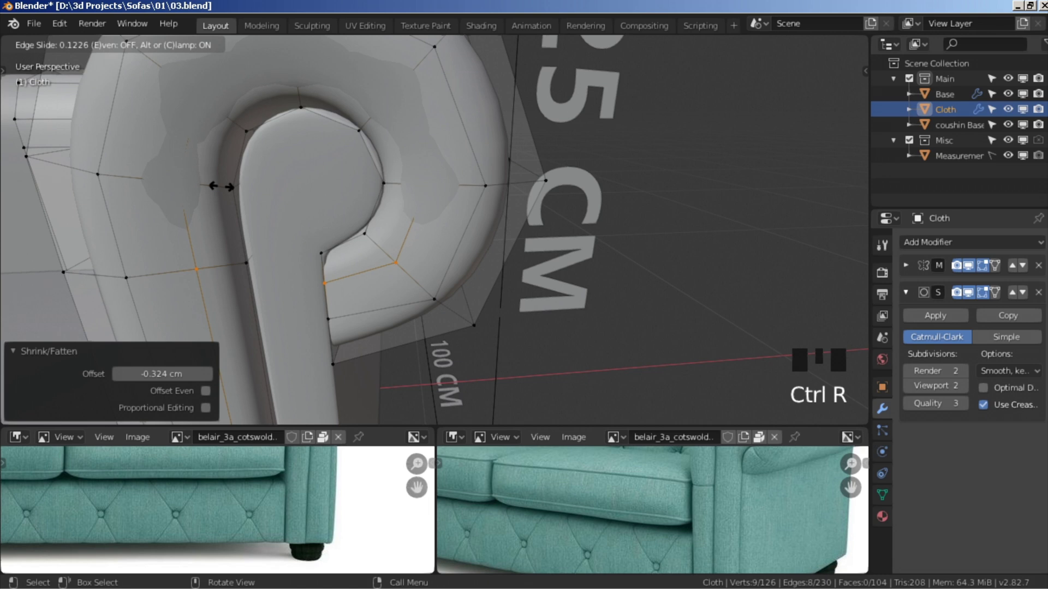
Shrink the new curl loop by -0.152 cm
left_click(215, 187)
key("alt+s")
left_click(453, 339)
scroll(453, 335, "down", 6)
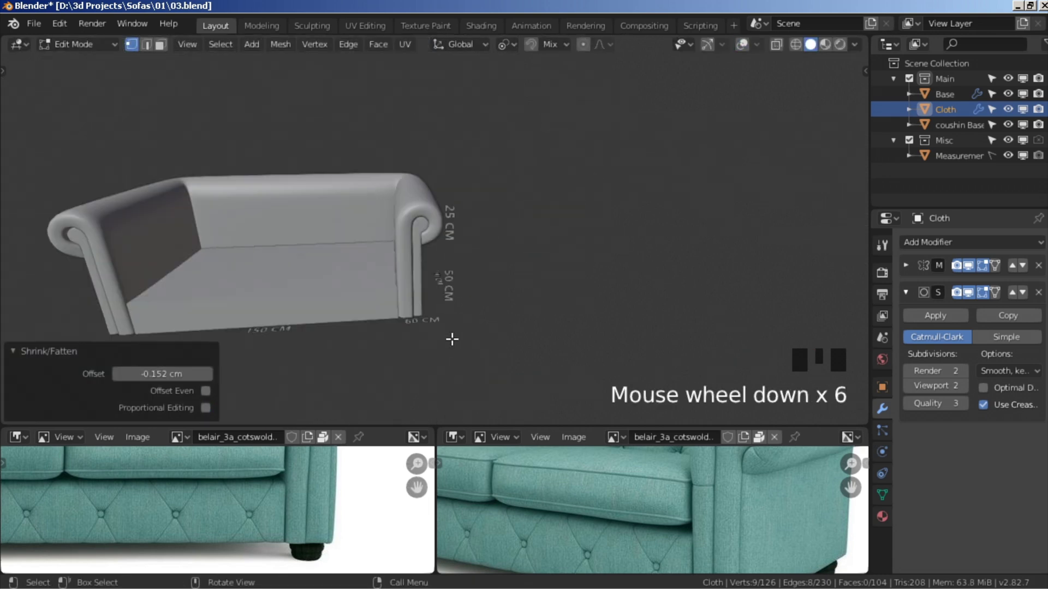
middle_click_drag(453, 333, 454, 320)
scroll(475, 327, "up", 3)
key("shift+alt+z")
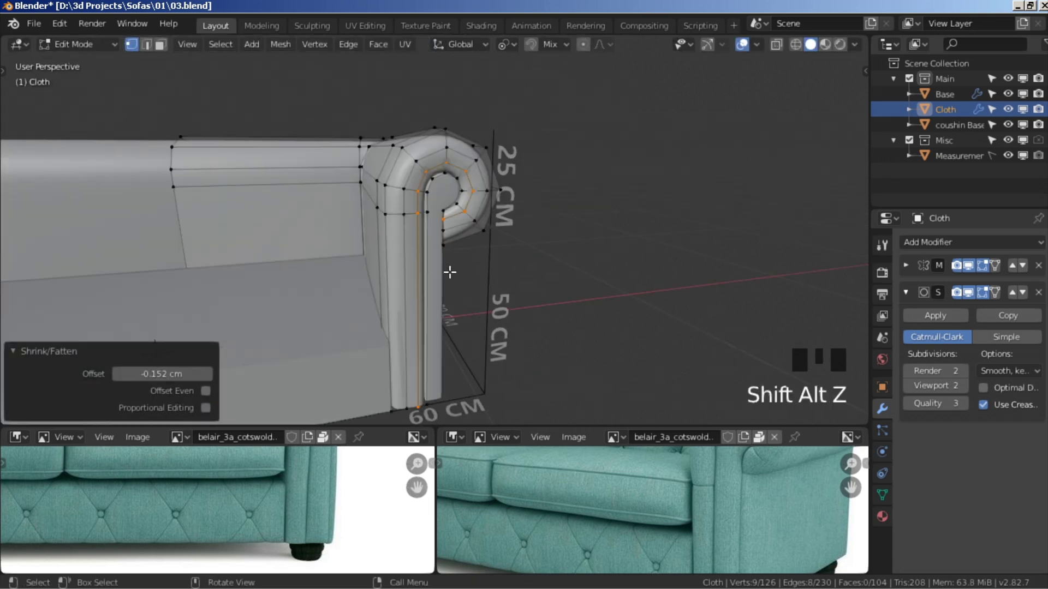
scroll(476, 213, "up", 2)
Move the two inner curl loops 0.708 cm along Y
left_click(476, 176, "alt")
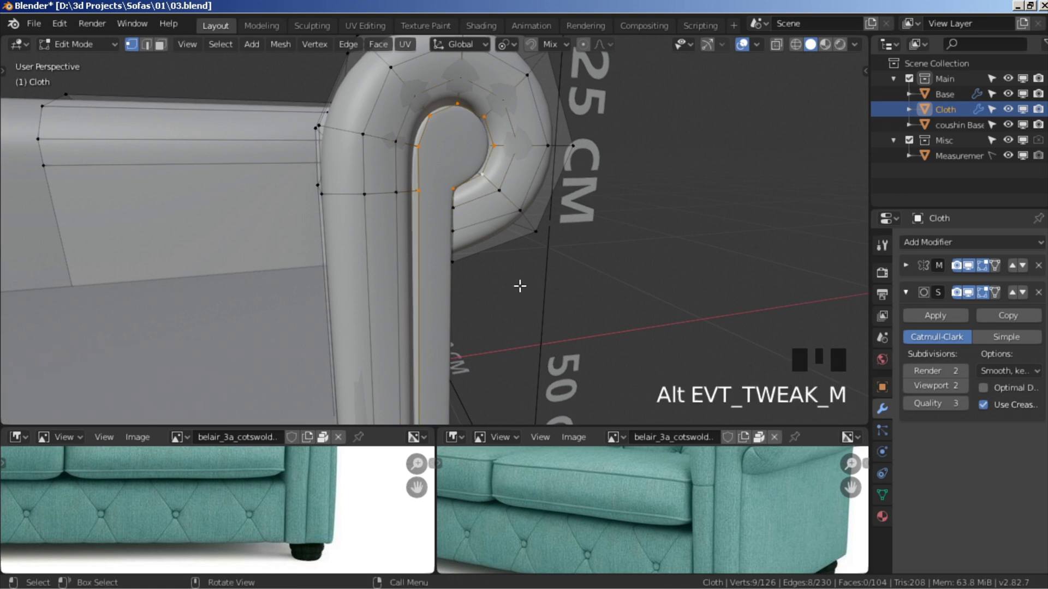
left_click(454, 219, "alt+shift")
key("g")
key("y")
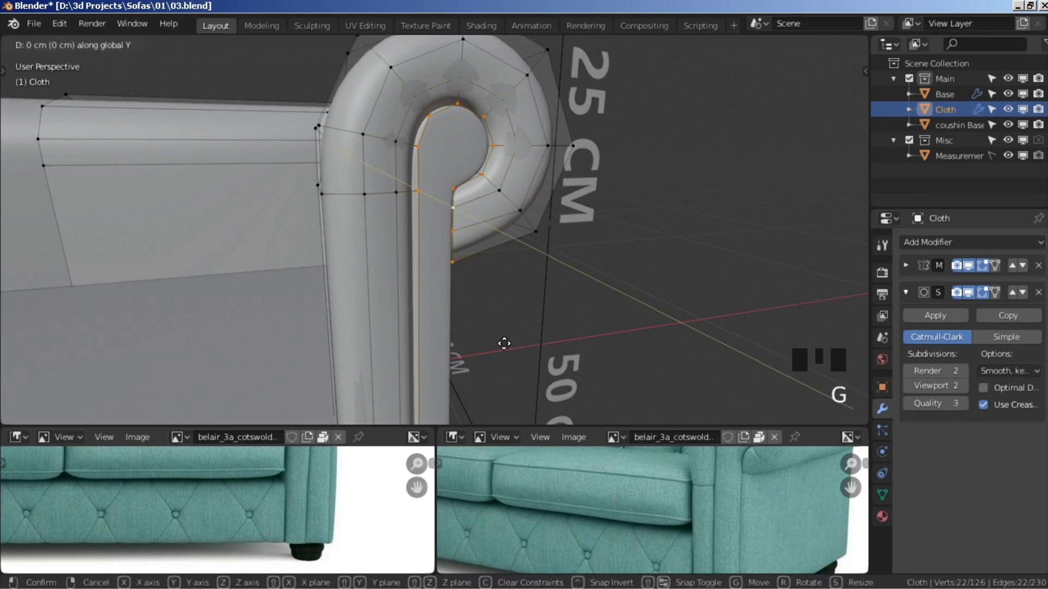
right_click(503, 343)
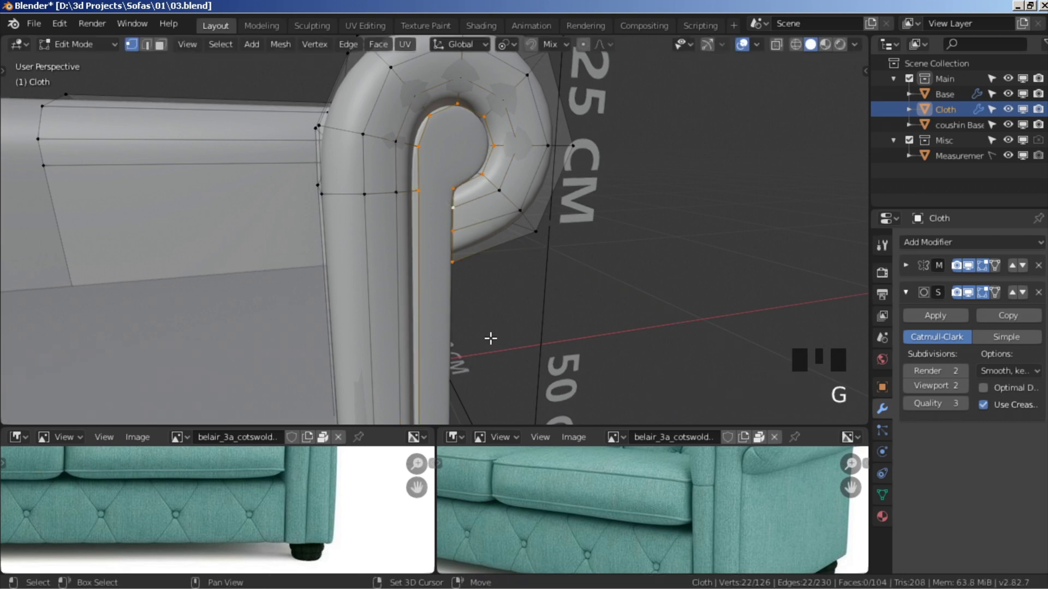
key("g")
key("y")
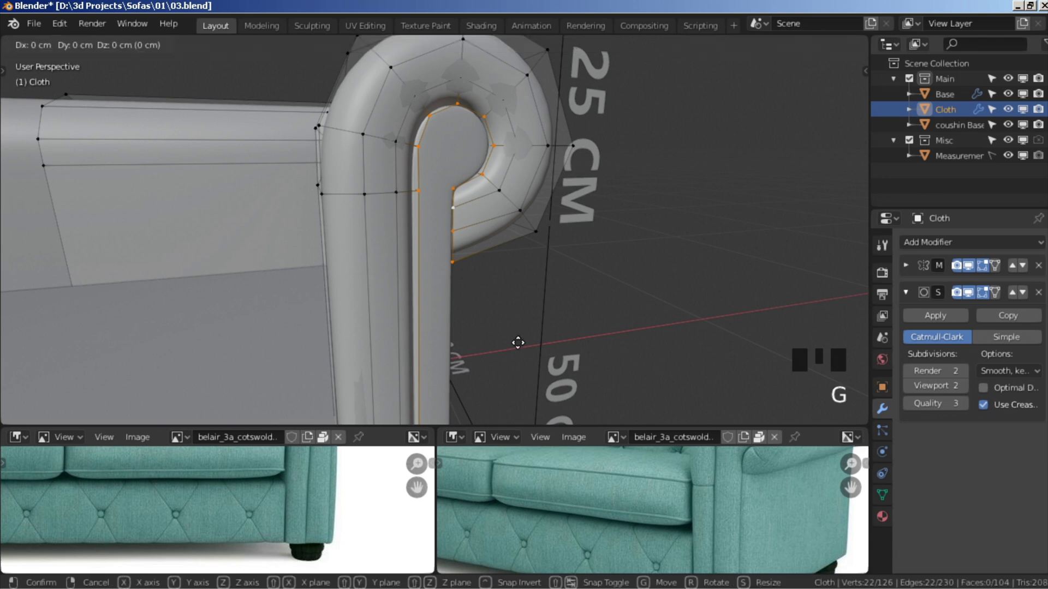
left_click(505, 344)
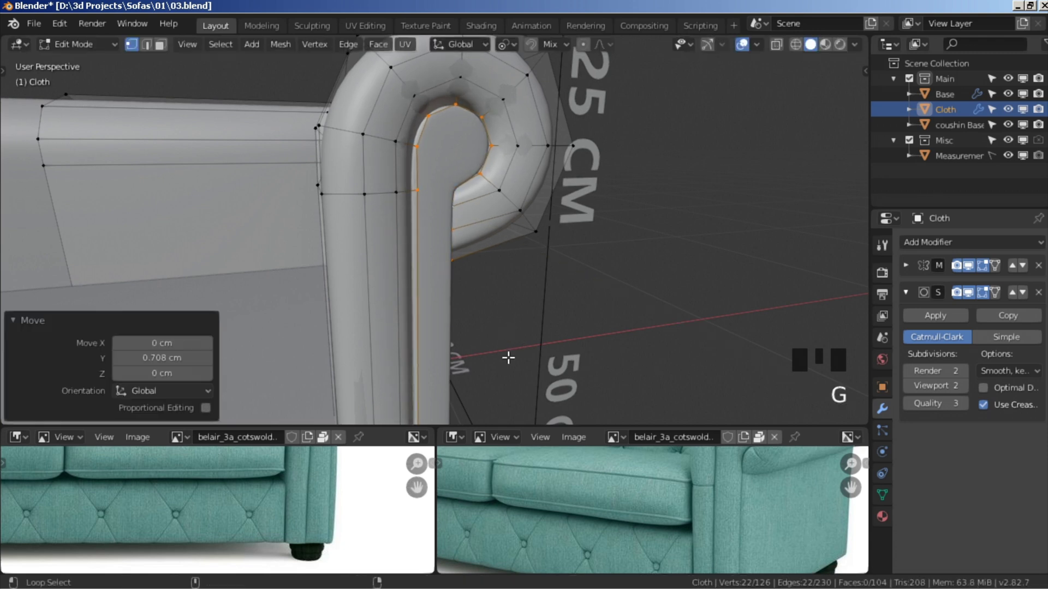
Inspect the sofa, return to Object Mode and view it from the front
scroll(510, 358, "down", 5)
middle_click_drag(512, 363, 475, 298)
middle_click_drag(475, 297, 494, 344, "shift")
scroll(494, 344, "up", 5)
middle_click_drag(494, 287, 423, 207)
key("shift+alt+z")
scroll(475, 330, "up", 2)
scroll(475, 329, "down", 8)
key("Tab")
middle_click_drag(417, 304, 415, 302, "shift")
key("KP_1")
scroll(404, 316, "up", 3)
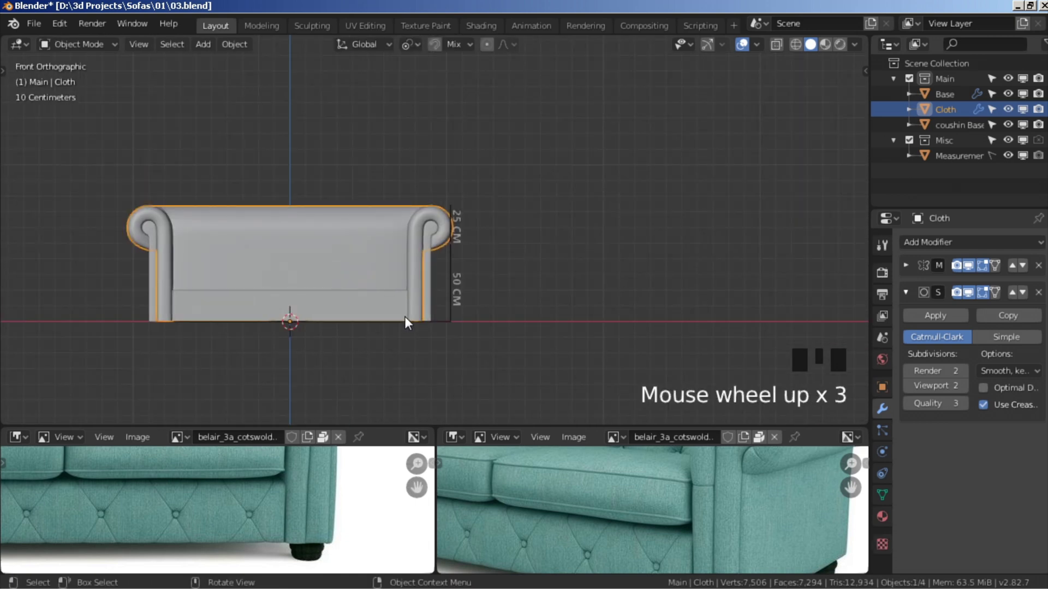
Frame the sofa and save the project as 04.blend
key("Home")
key("ctrl+shift+s")
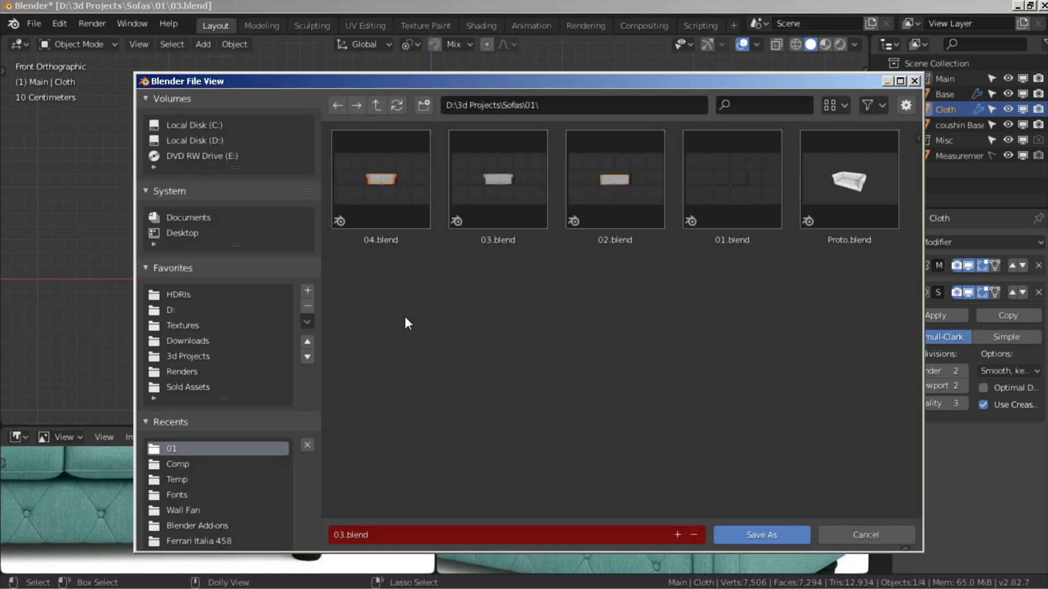
left_click(389, 193)
double_click(389, 193)
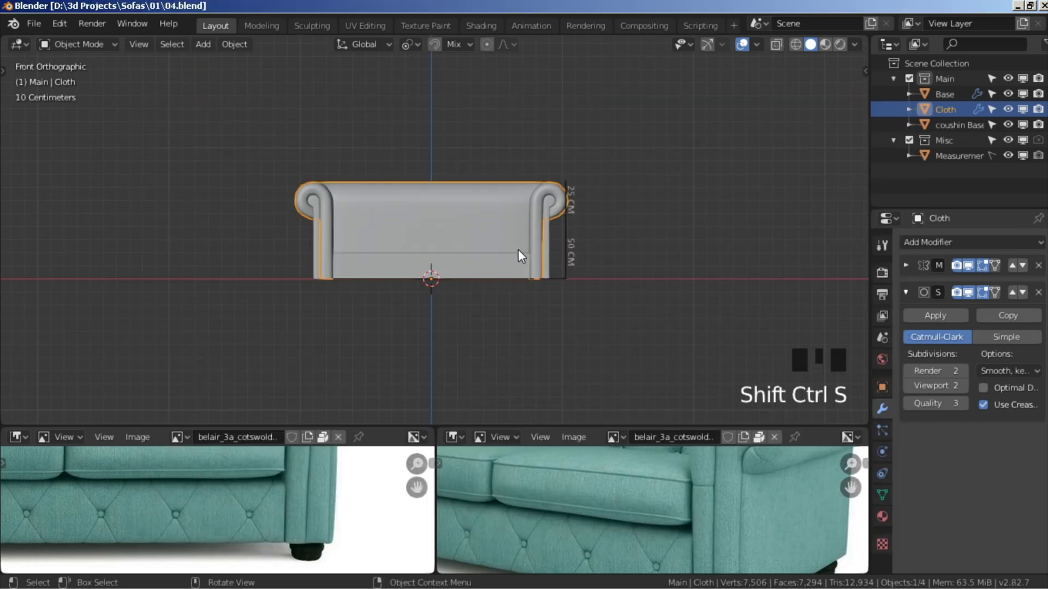
Select the coushin Base and isolate it in local view
scroll(506, 246, "up", 3)
key("shift+alt+z")
middle_click_drag(471, 241, 497, 236, "shift")
key("shift+alt+z")
middle_click_drag(453, 264, 420, 240)
left_click(421, 240)
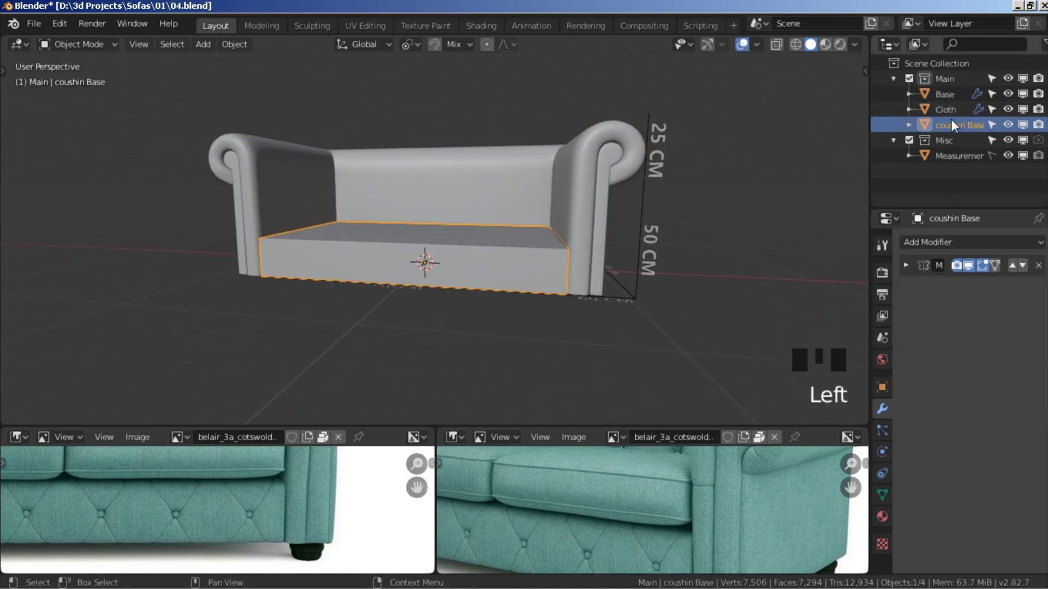
key("KP_Divide")
middle_click_drag(467, 274, 395, 304)
Add a level-2 Subdivision Surface to the coushin Base
key("ctrl+2")
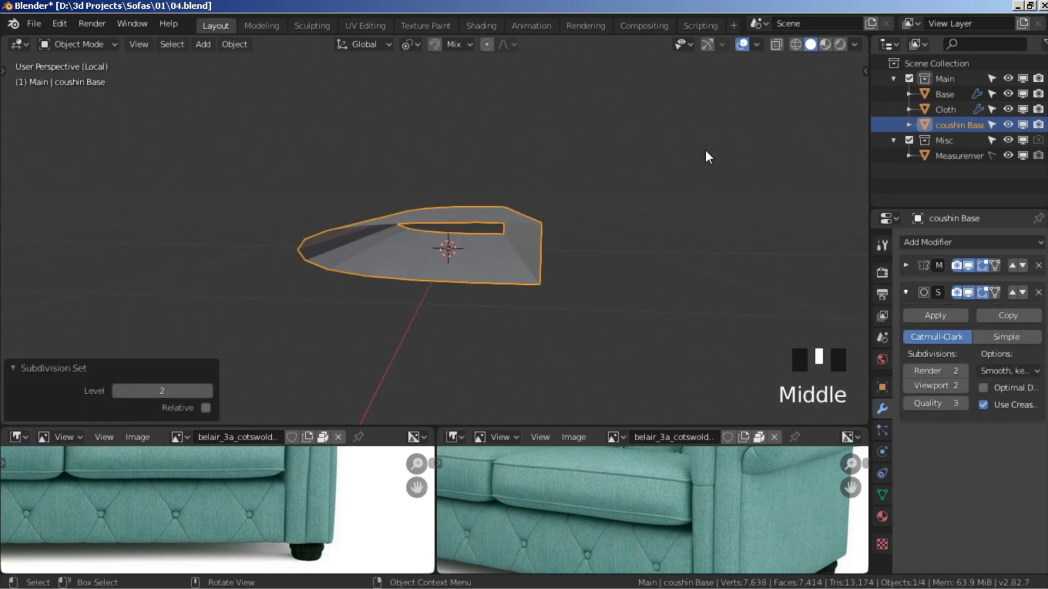
key("Tab")
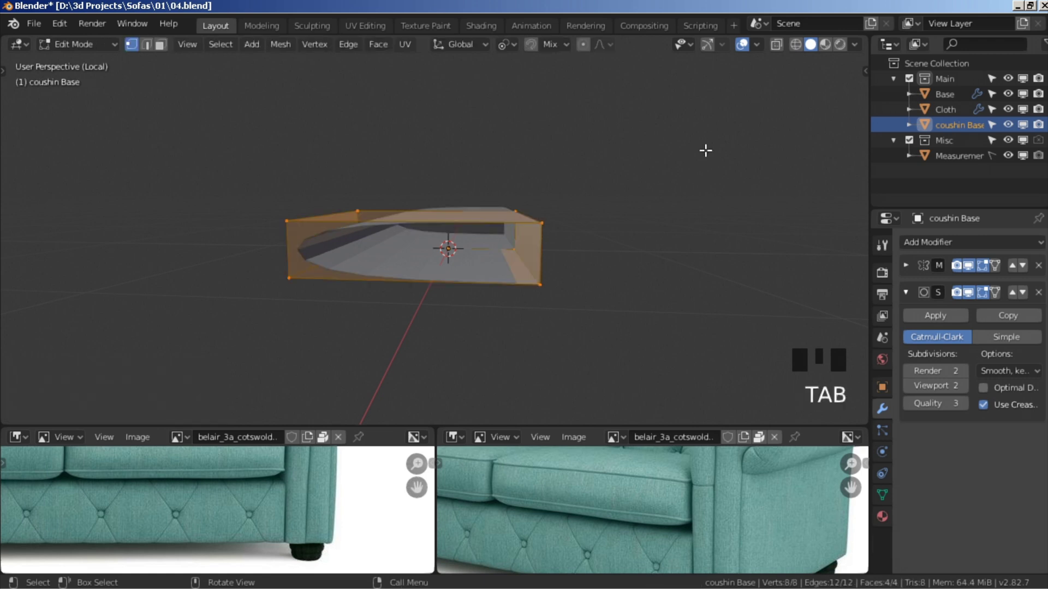
middle_click_drag(663, 259, 594, 244)
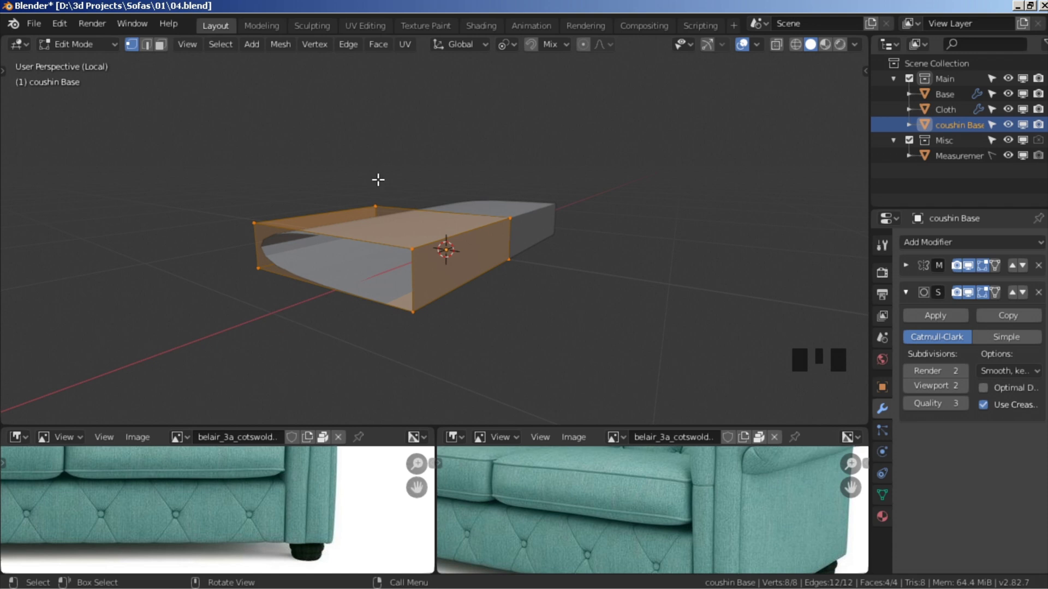
Recalculate the cushion's normals to face outside, then return to Object Mode
key("alt")
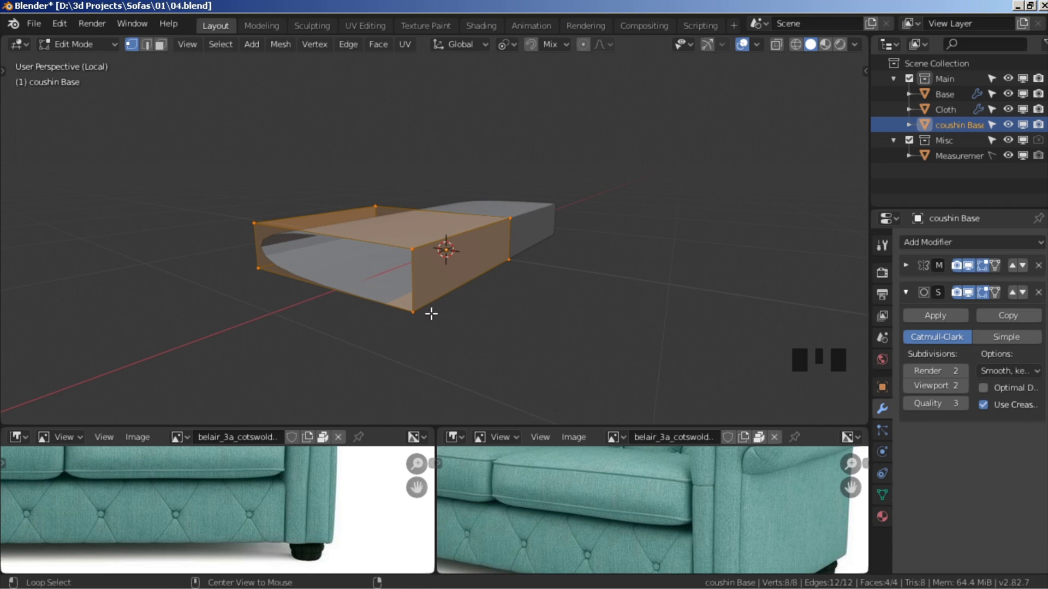
key("alt+n")
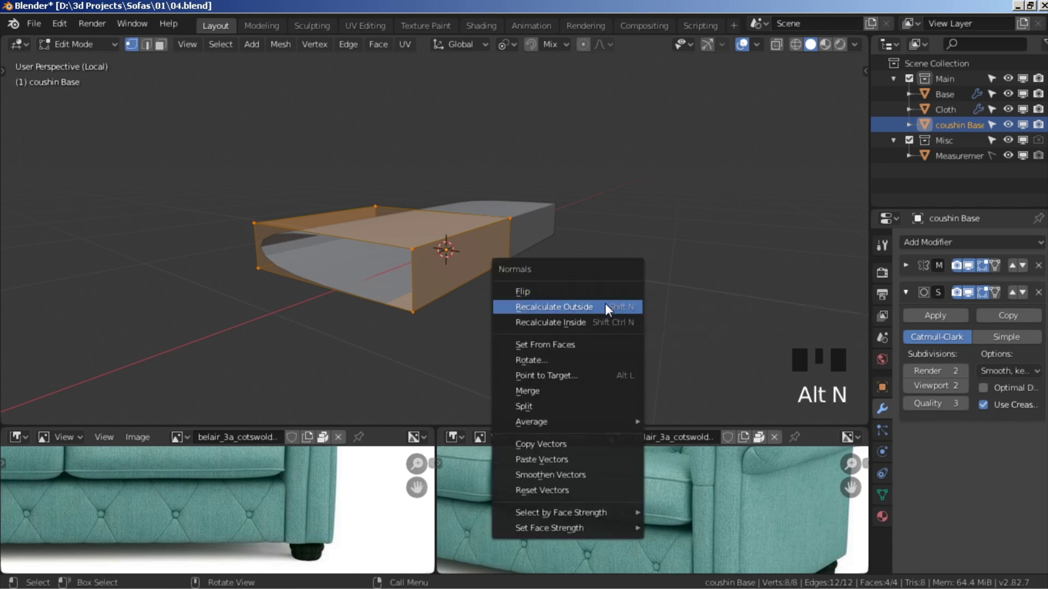
left_click(578, 306)
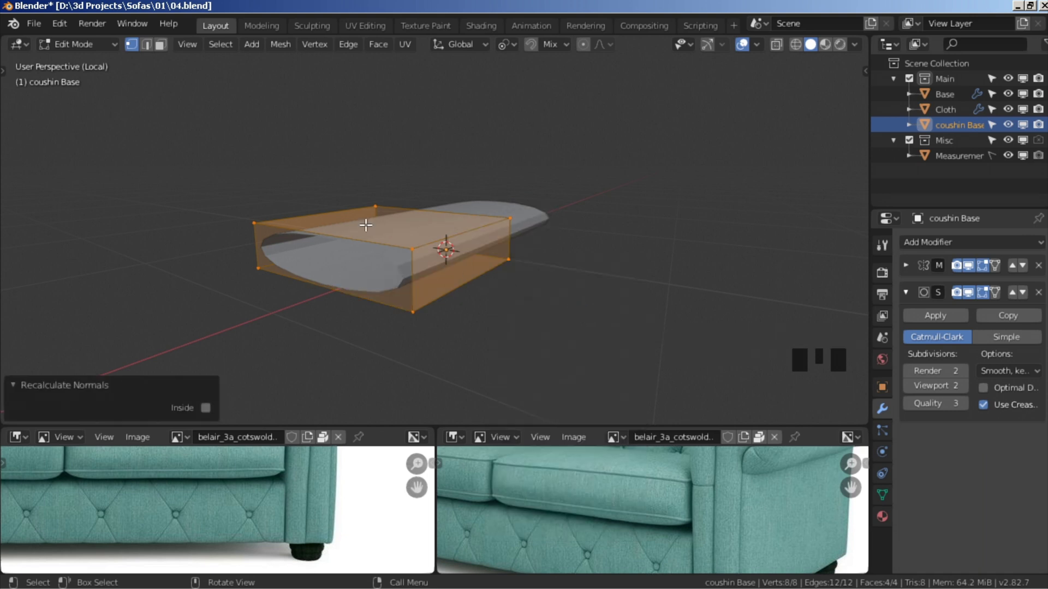
middle_click_drag(347, 260, 644, 316)
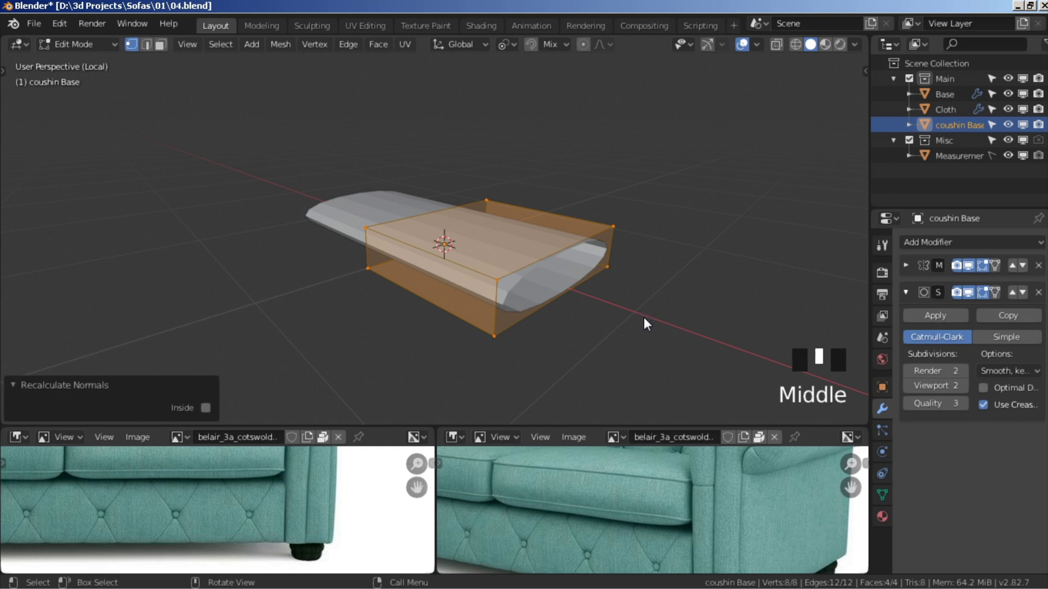
key("Tab")
Shade the cushion smooth and fill its open end with a face
right_click(680, 155)
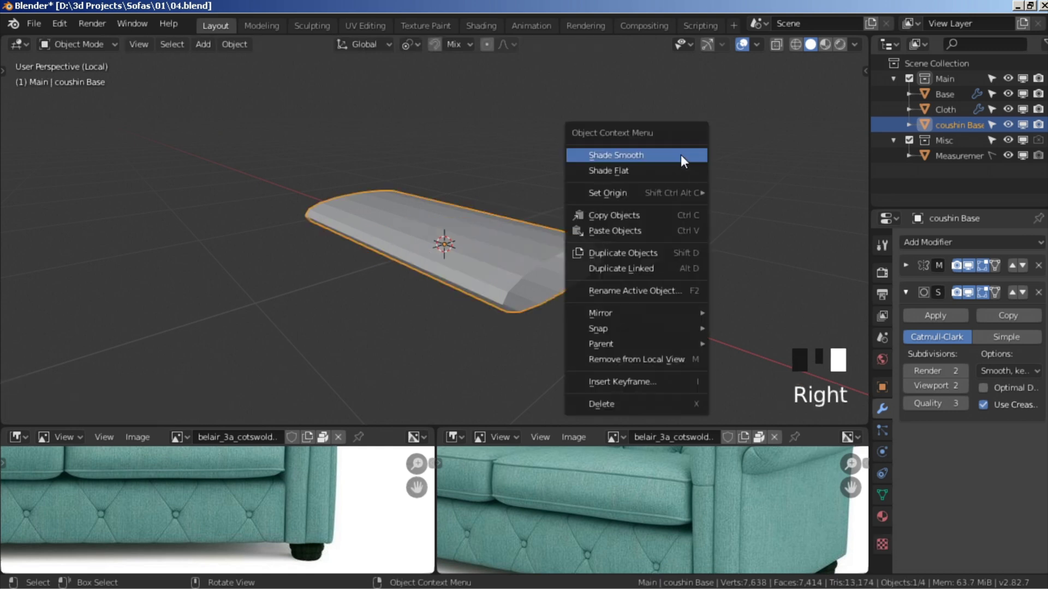
left_click(680, 155)
key("Tab")
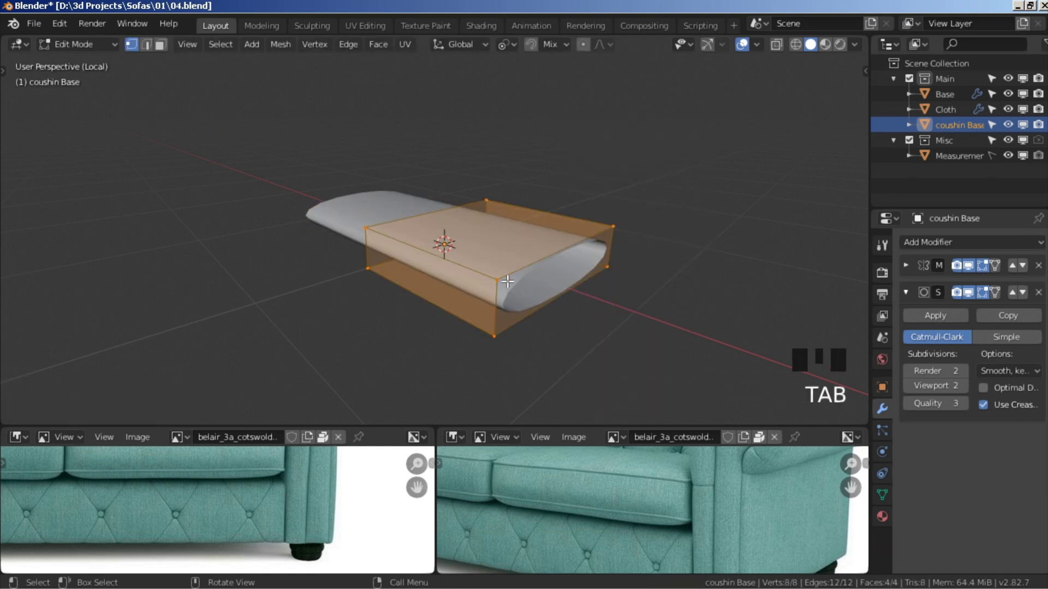
left_click(496, 300)
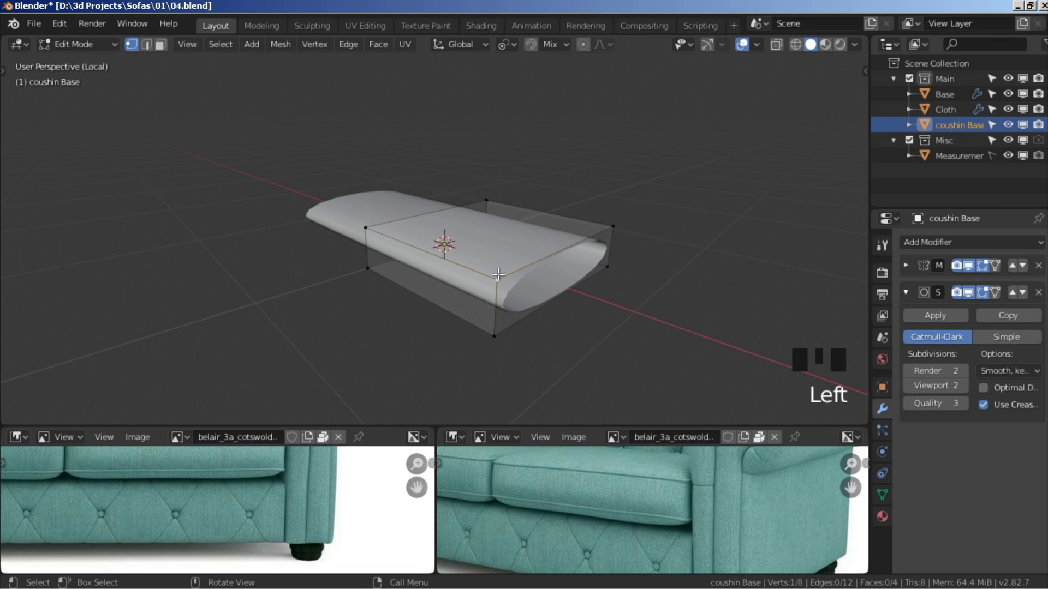
left_click(473, 352, "shift")
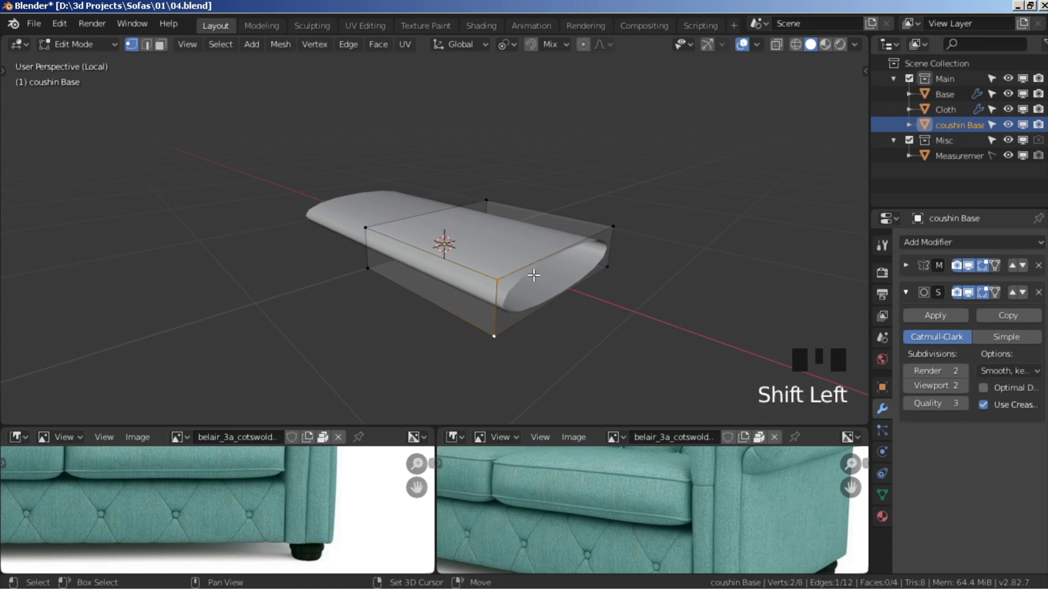
key("f")
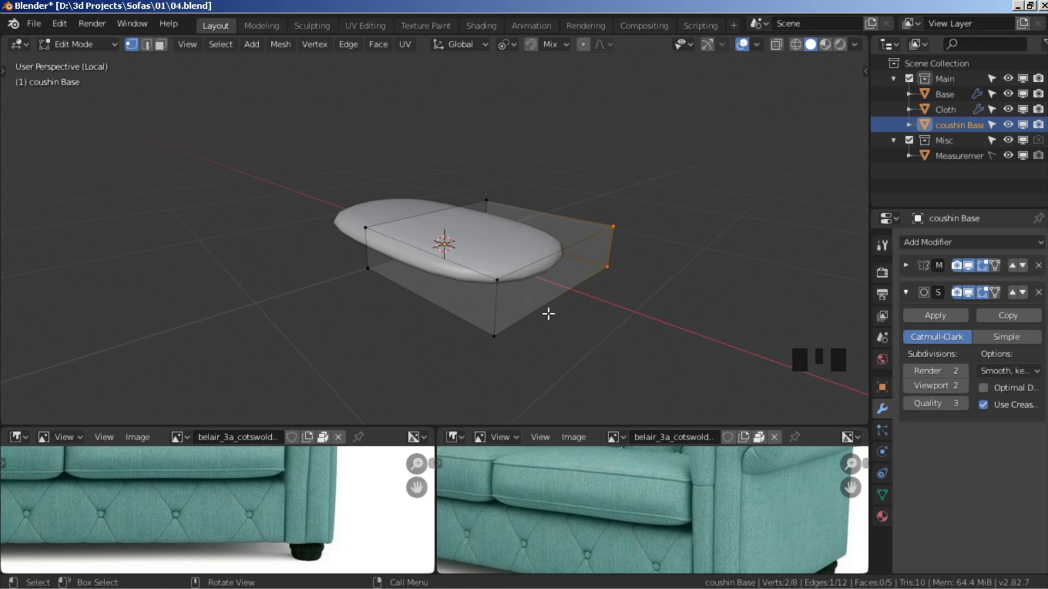
Bevel all of the cushion's edges by 0.772 cm
key("a")
key("a")
key("a")
middle_click_drag(586, 273, 607, 262)
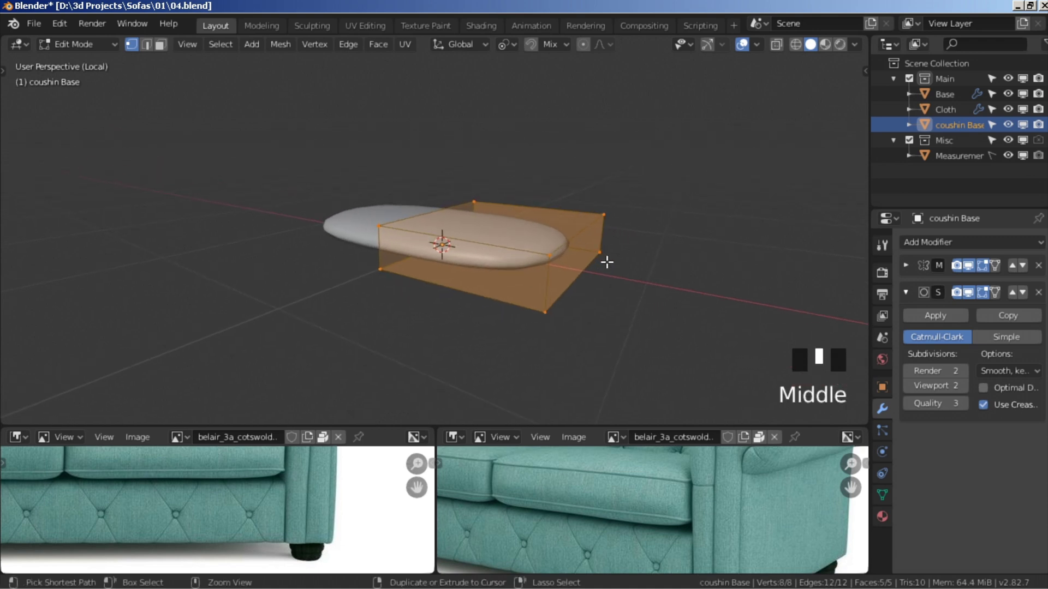
key("ctrl+b")
mouse_move(615, 269)
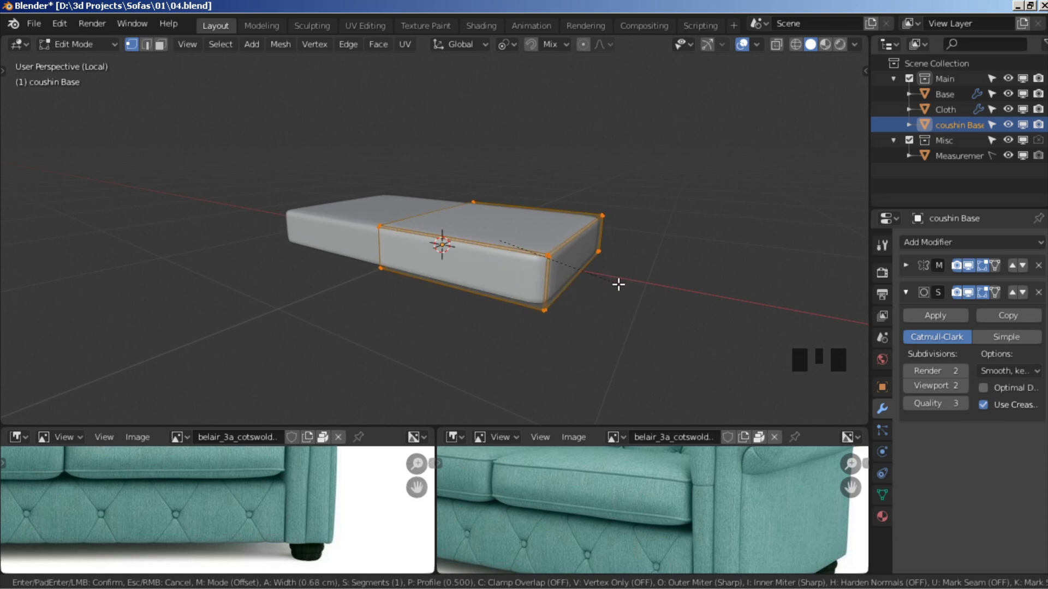
left_click(621, 283)
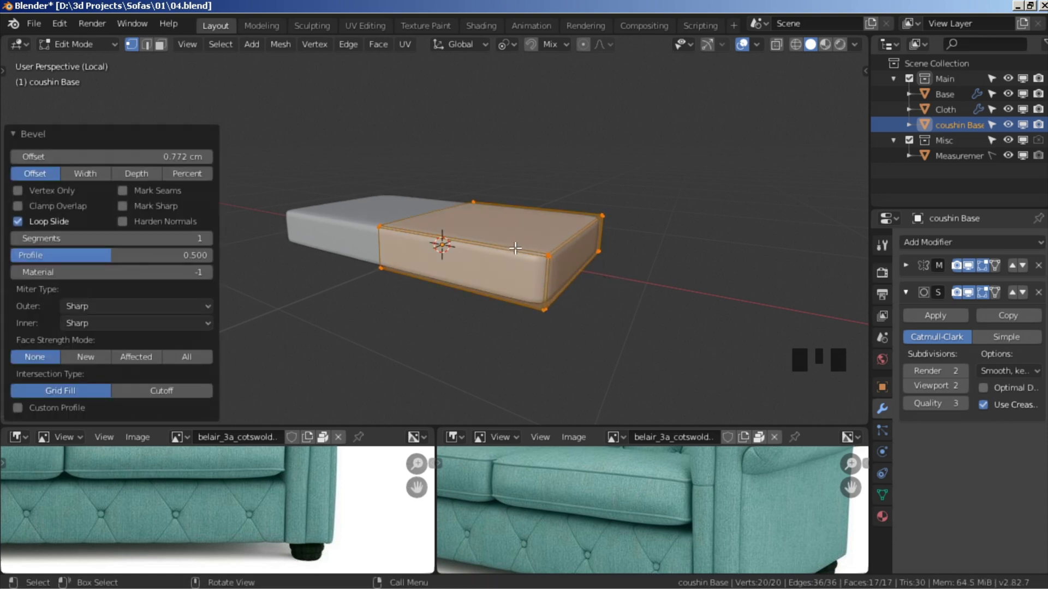
Add a centred loop cut at 0.5, then show the cushion within the full sofa
key("ctrl+r")
left_click(483, 251)
type(".5")
key("Return")
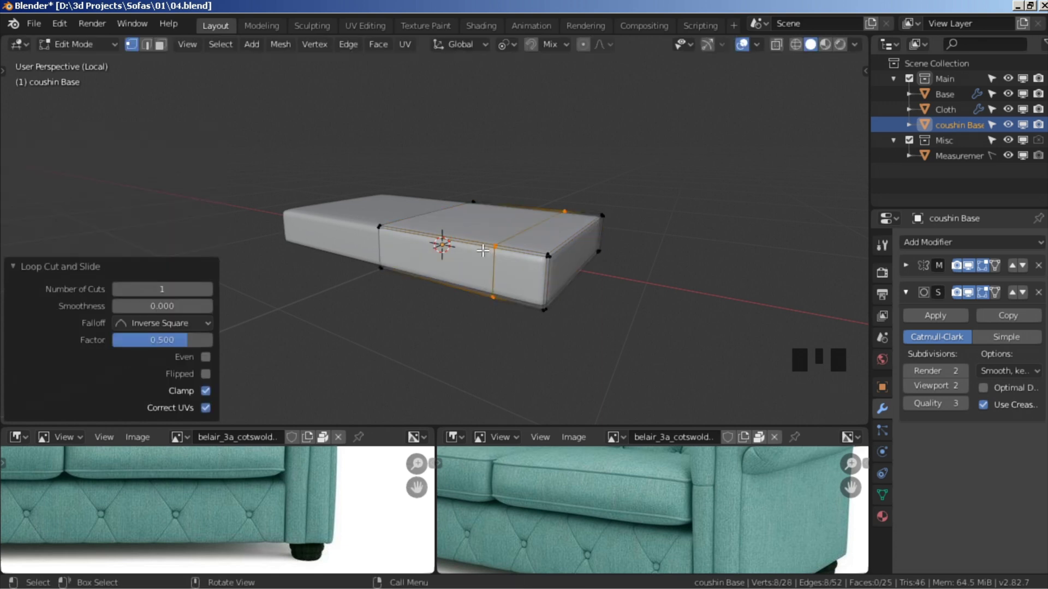
key("Tab")
middle_click_drag(482, 250, 549, 274)
key("slash")
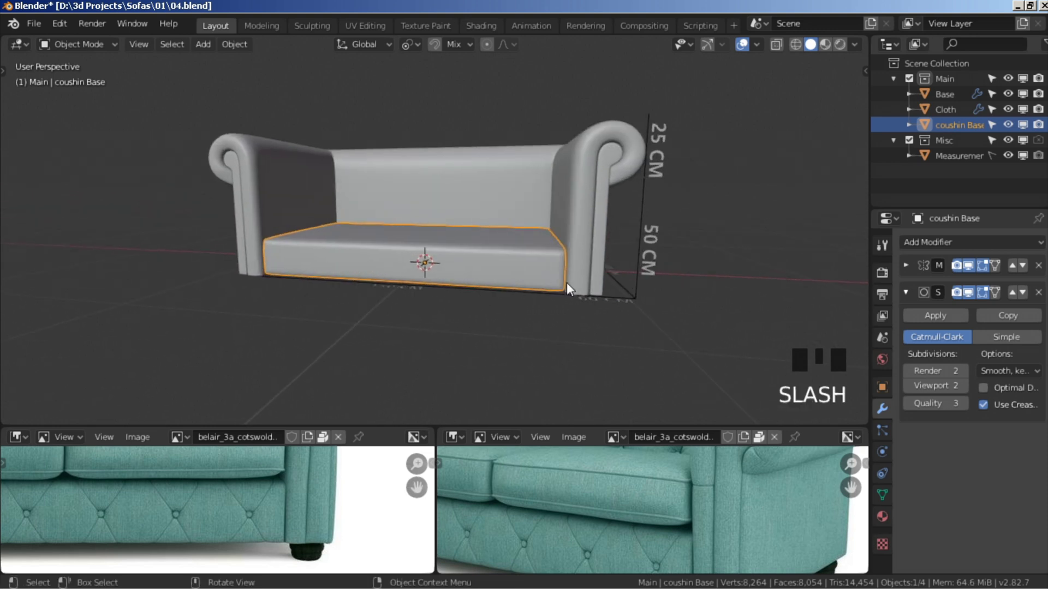
key("a")
scroll(561, 284, "down", 5)
middle_click_drag(549, 288, 241, 448)
key("ctrl+space")
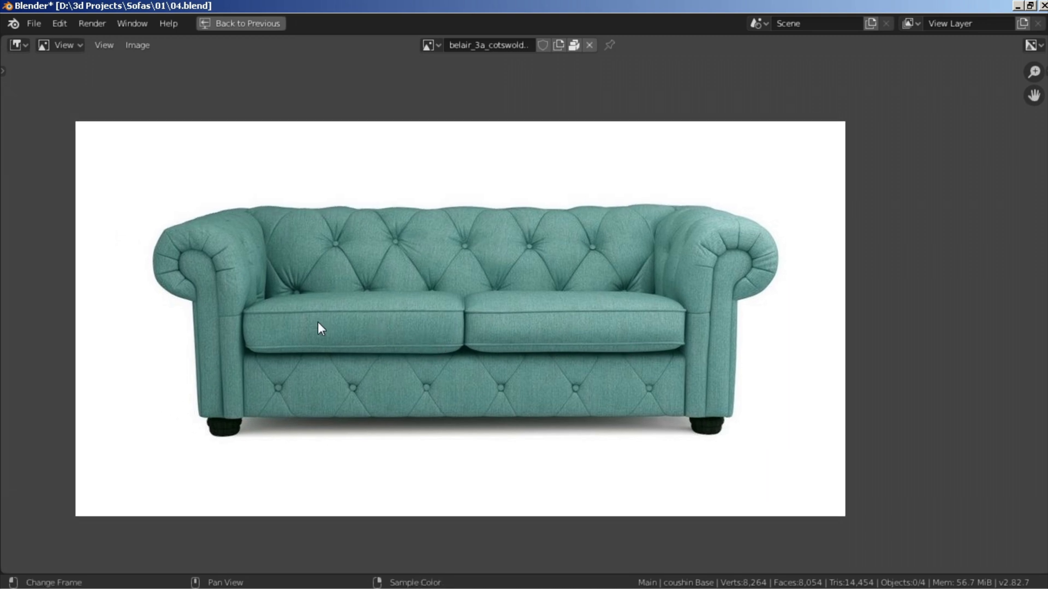
key("shift+space")
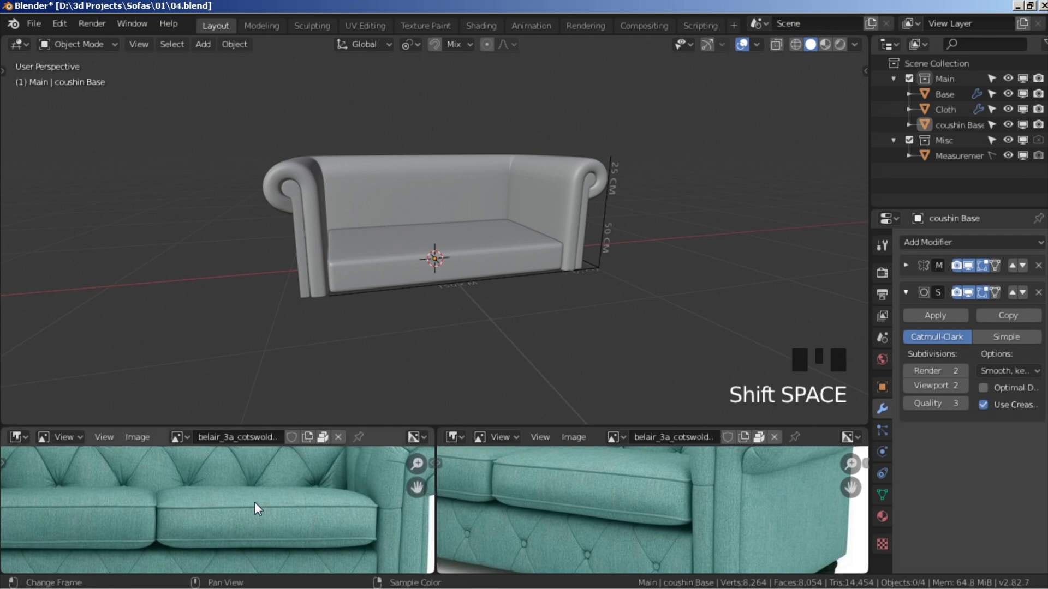
scroll(312, 465, "down", 4)
scroll(251, 479, "up", 5)
scroll(254, 532, "down", 1)
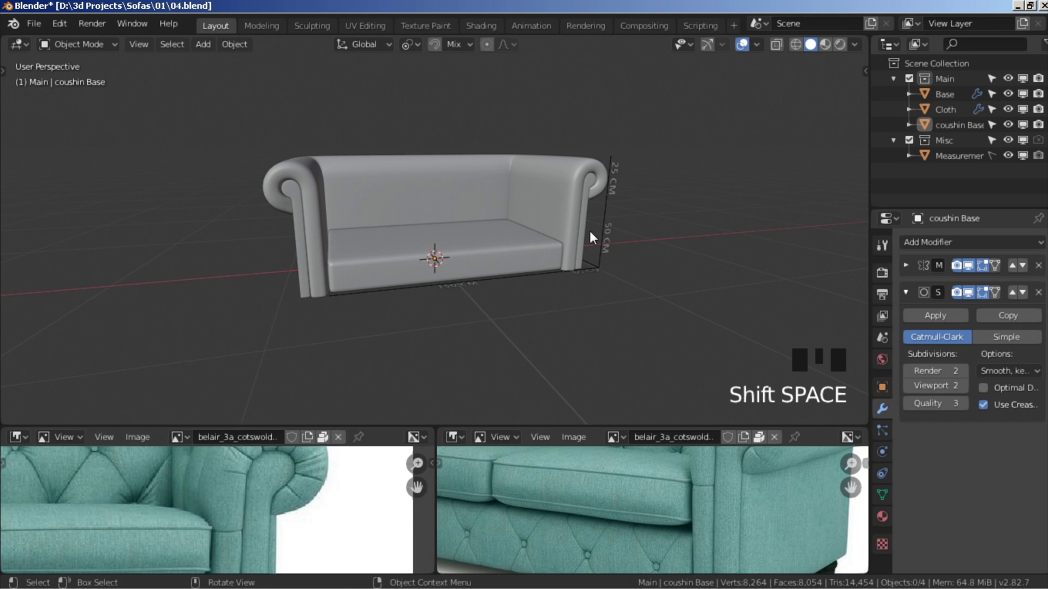
middle_click_drag(609, 234, 503, 211)
scroll(575, 214, "up", 2)
scroll(381, 170, "up", 2)
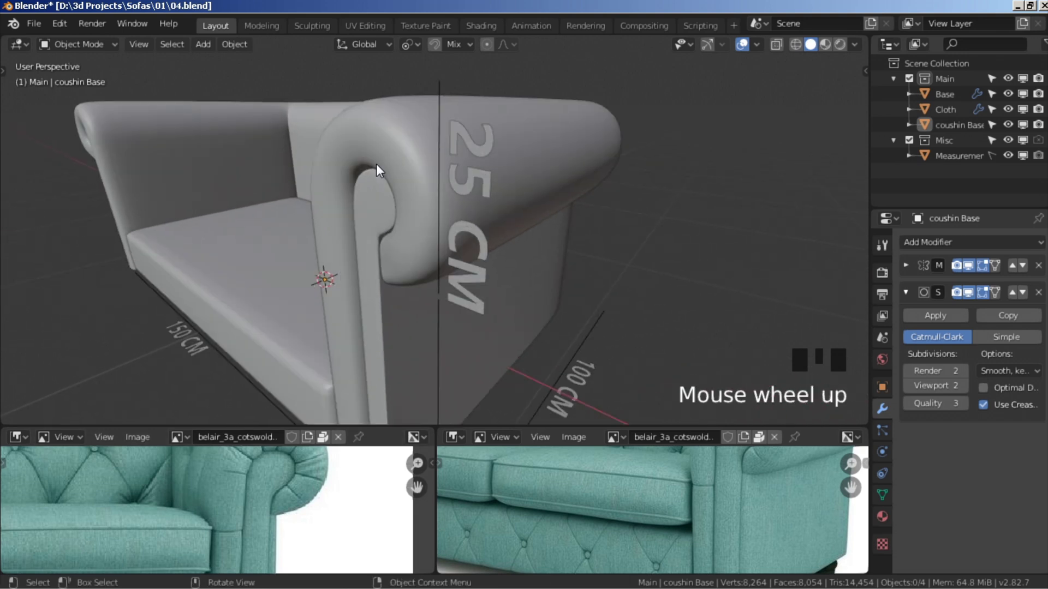
middle_click_drag(381, 171, 408, 178, "shift")
key("shift+space")
scroll(491, 355, "up", 3)
key("shift+space")
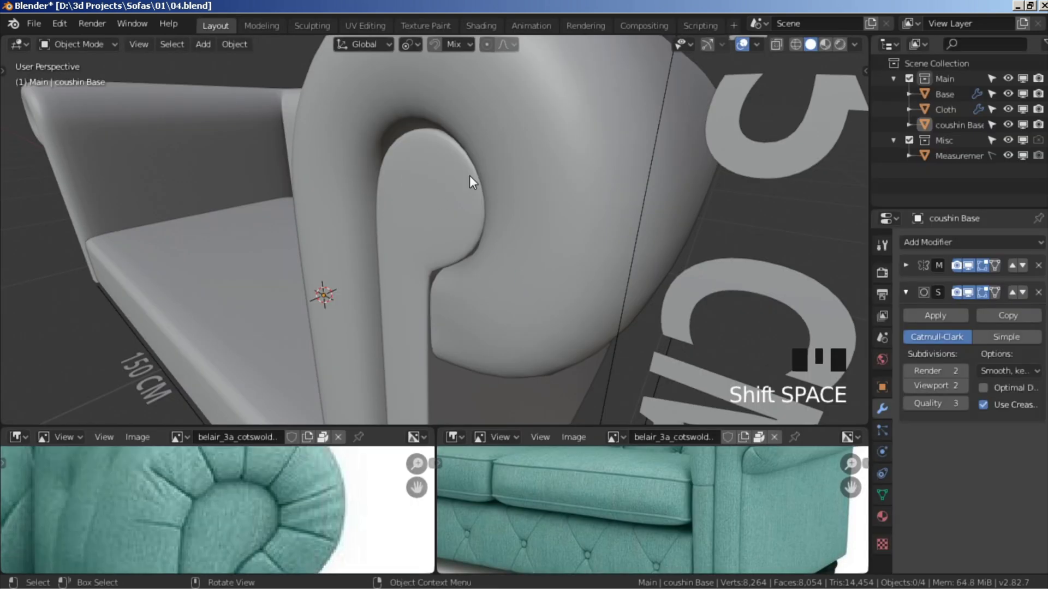
Select the arm scroll's outer edge loop on the Cloth sofa and shift it along Y
mouse_move(419, 261)
middle_mouse_down()
mouse_move(538, 239)
mouse_move(421, 250)
middle_mouse_up()
key("Tab")
key("Tab")
left_click(451, 133)
key("Tab")
middle_click_drag(450, 132, 483, 284, "shift")
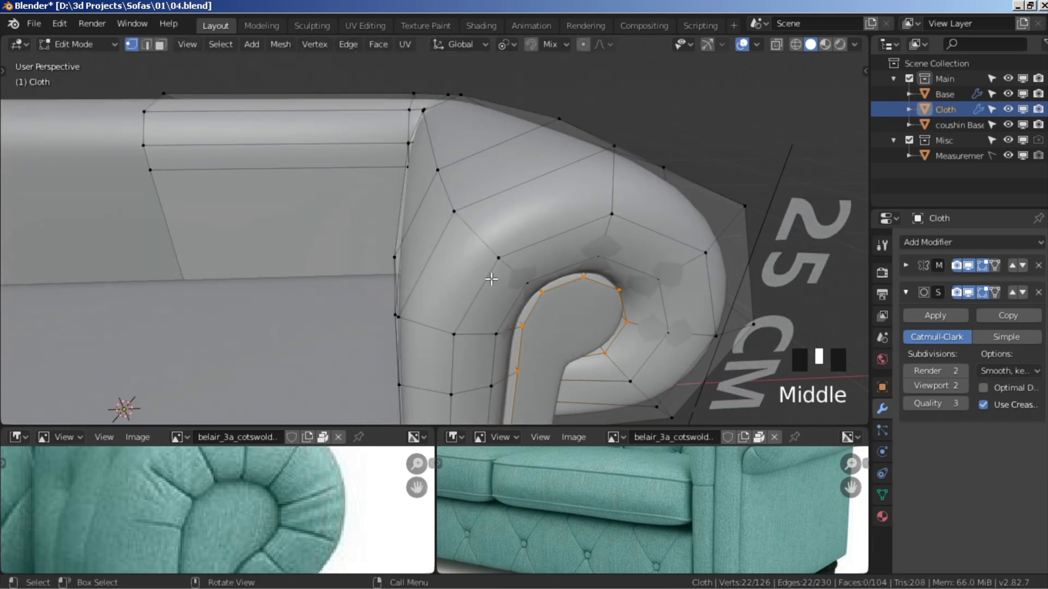
left_click(621, 269, "alt")
middle_click_drag(621, 270, 589, 251, "shift")
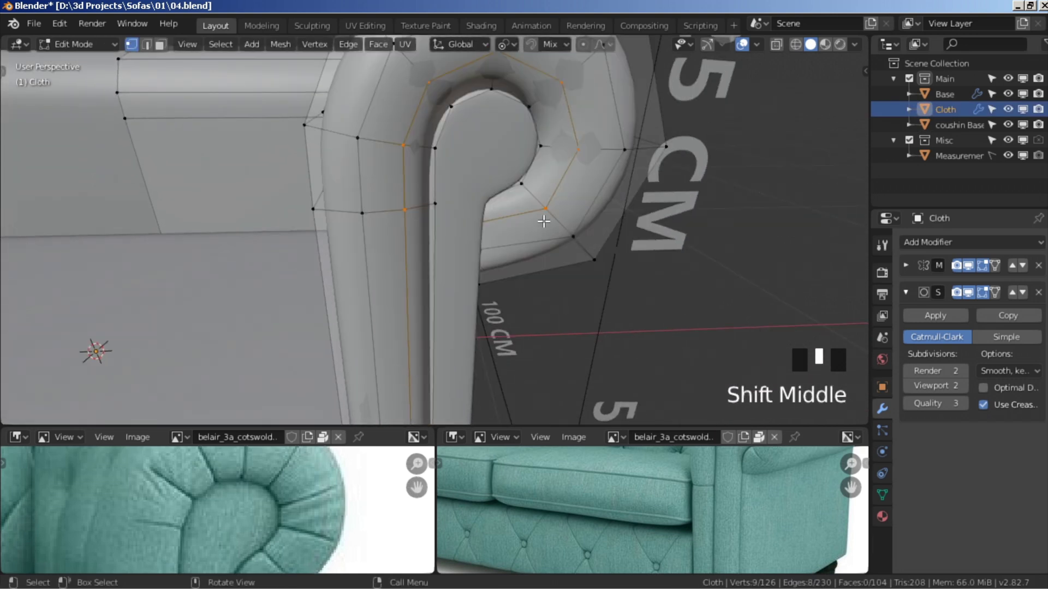
middle_click_drag(544, 221, 565, 257)
key("g")
key("y")
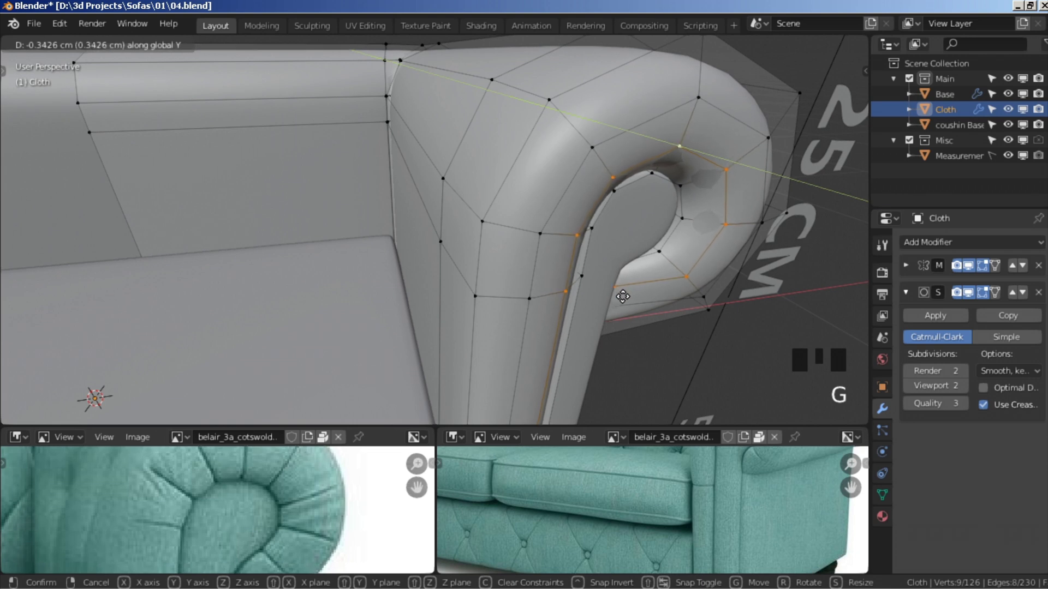
left_click(619, 295)
Try shrinking the inner arm-curl edge loop, then undo the shrink
left_click(665, 182, "alt")
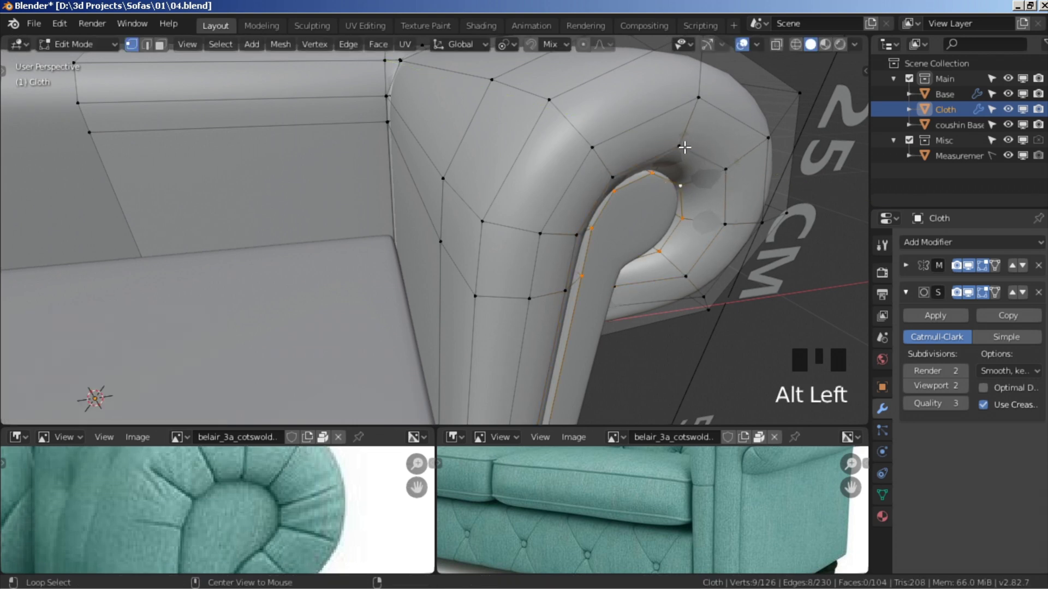
middle_click_drag(655, 370, 541, 345, "shift")
key("b")
key("alt+s")
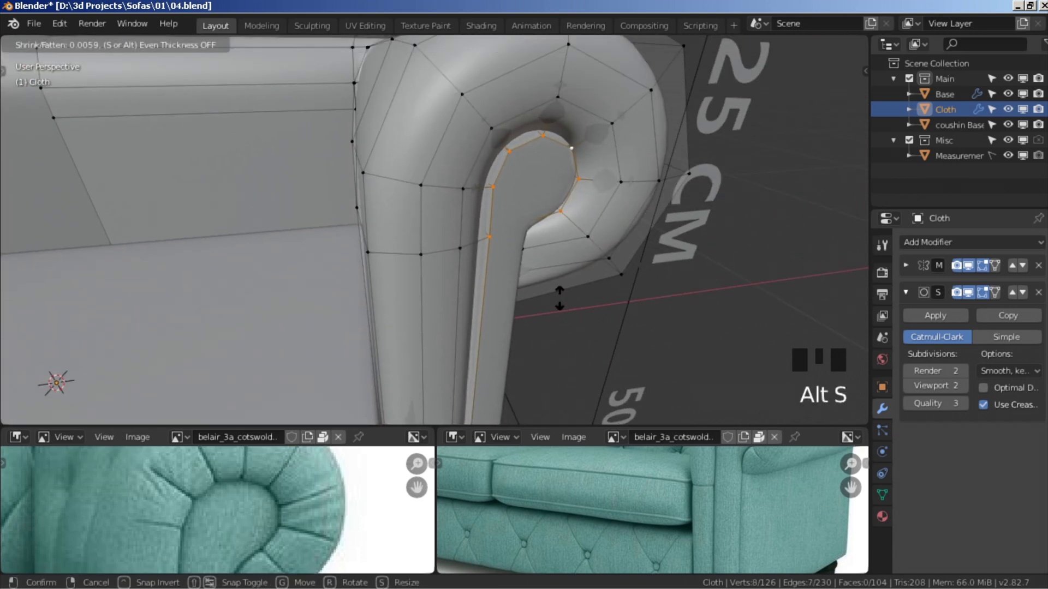
left_click(576, 304)
key("g")
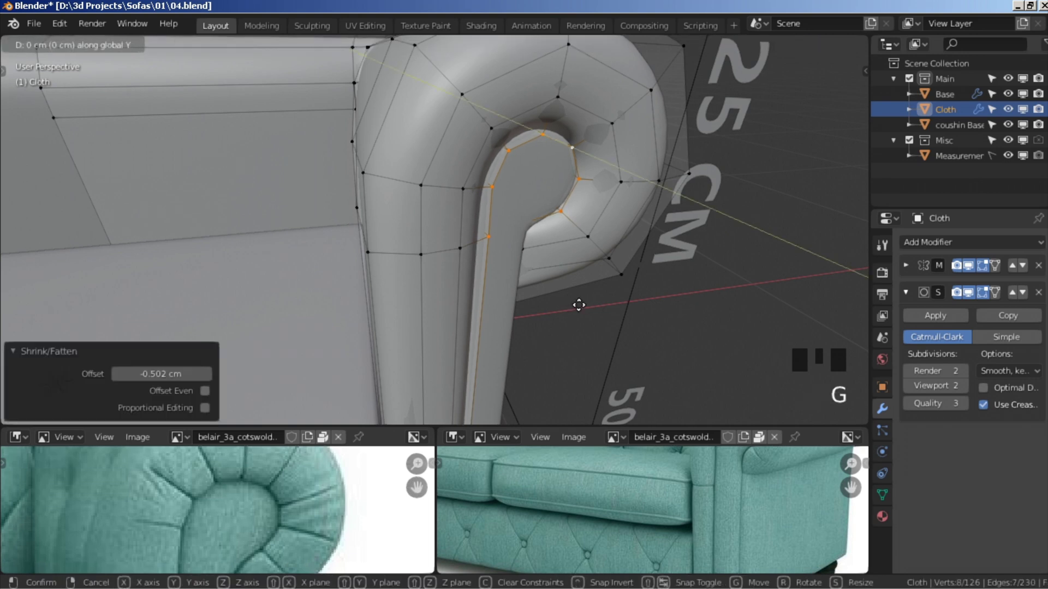
key("ctrl+z")
Bevel the arm scroll's edge loop to about 0.672 cm
left_click(477, 314, "alt")
scroll(477, 314, "down", 2)
mouse_move(476, 313)
middle_mouse_down("shift")
mouse_move(496, 322)
mouse_move(480, 308)
middle_mouse_up("shift")
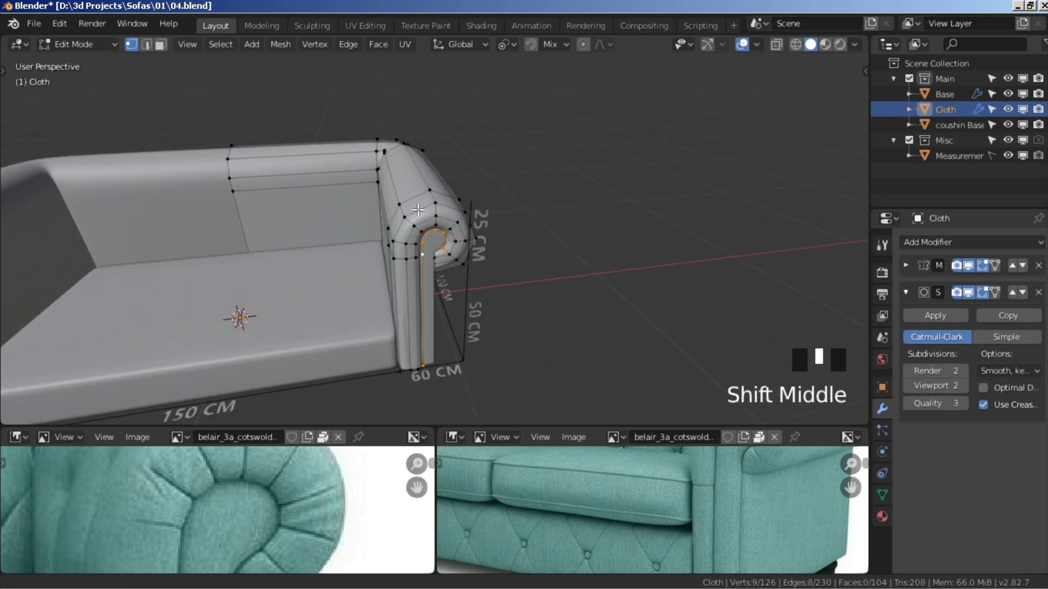
scroll(508, 312, "up", 4)
scroll(507, 313, "down", 3)
key("ctrl+b")
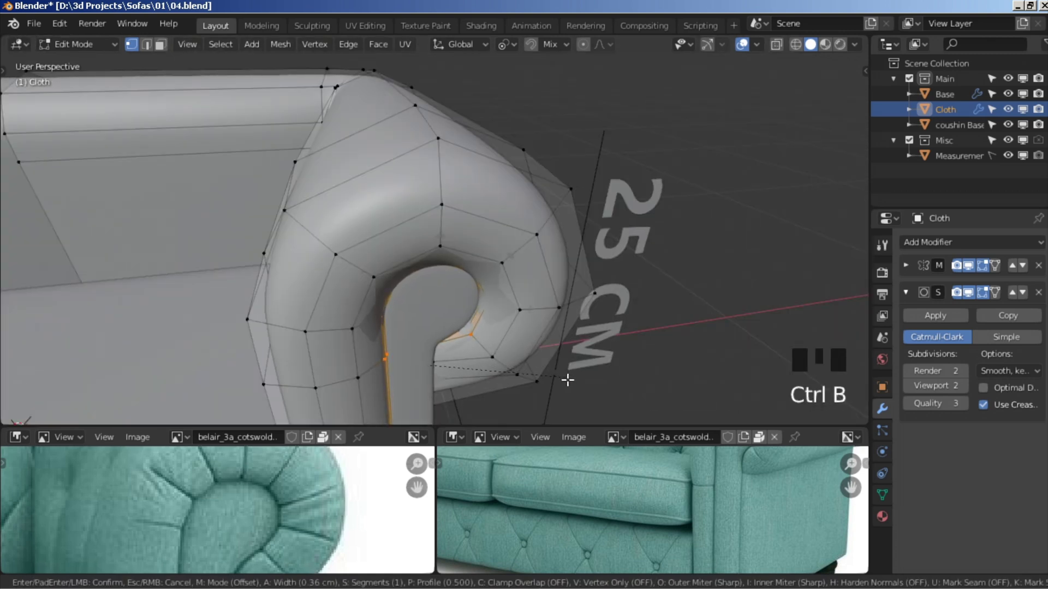
left_click(573, 400)
scroll(573, 400, "down", 3)
middle_click_drag(573, 400, 480, 344)
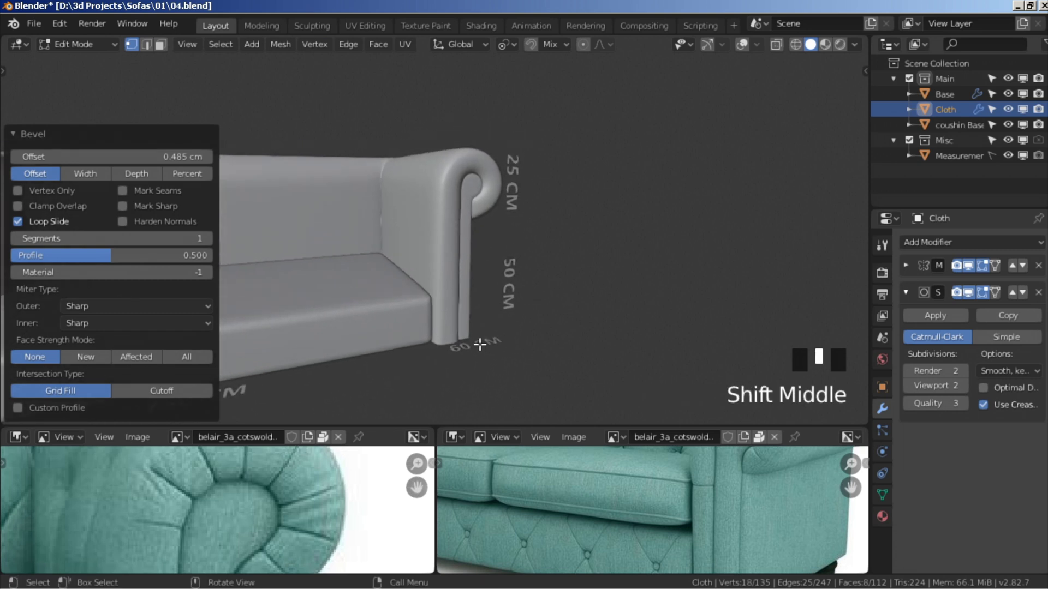
scroll(536, 252, "up", 3)
middle_click_drag(536, 252, 490, 271, "shift")
Bevel the adjacent edge loop a second time to form the piped seam
key("shift+alt+z")
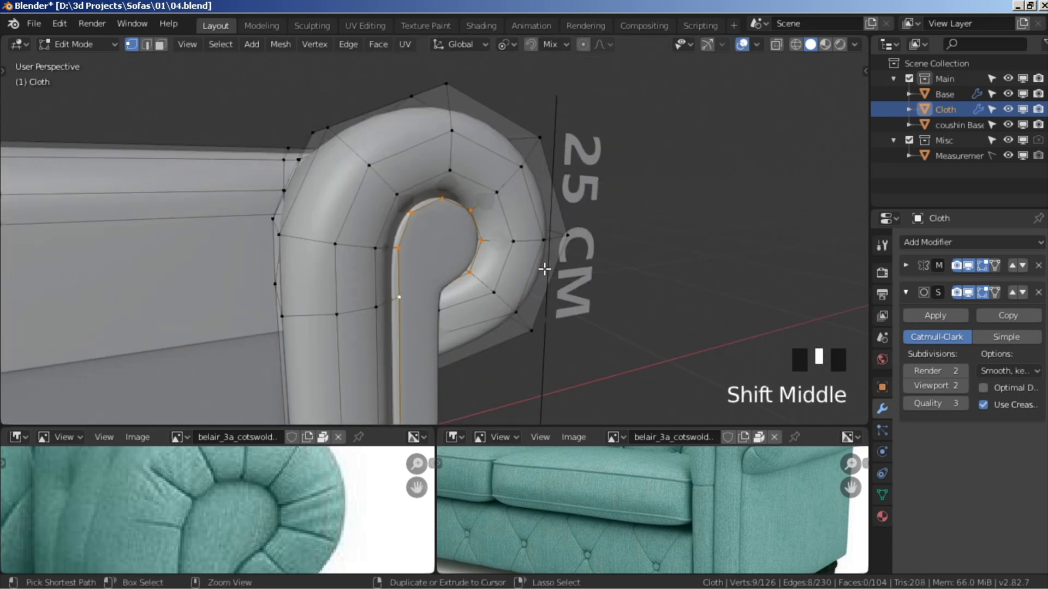
key("ctrl+b")
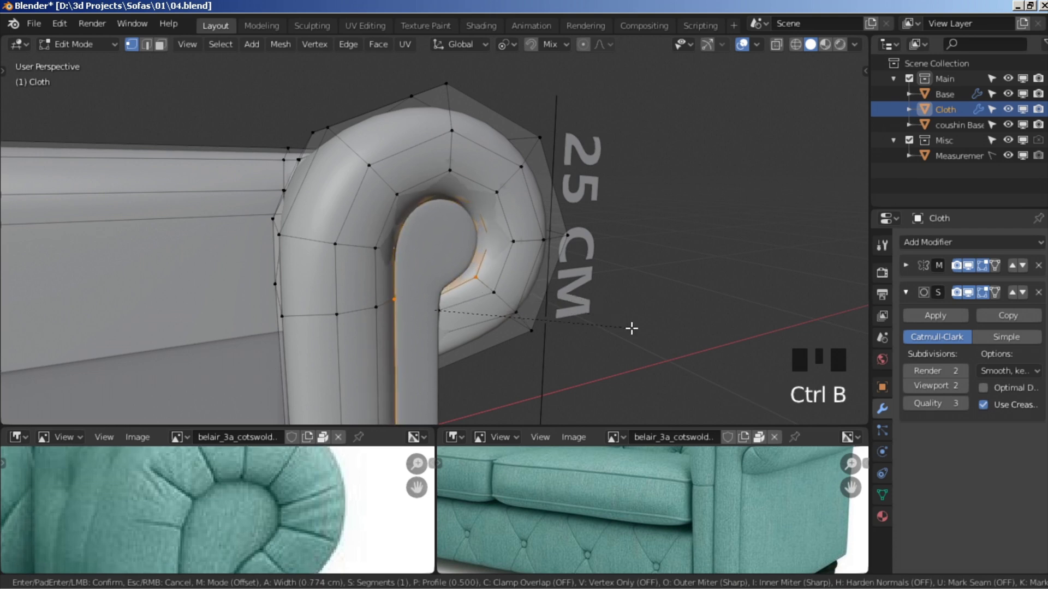
scroll(557, 312, "down", 3)
middle_click_drag(557, 311, 503, 297)
key("shift+alt+z")
scroll(497, 256, "up", 2)
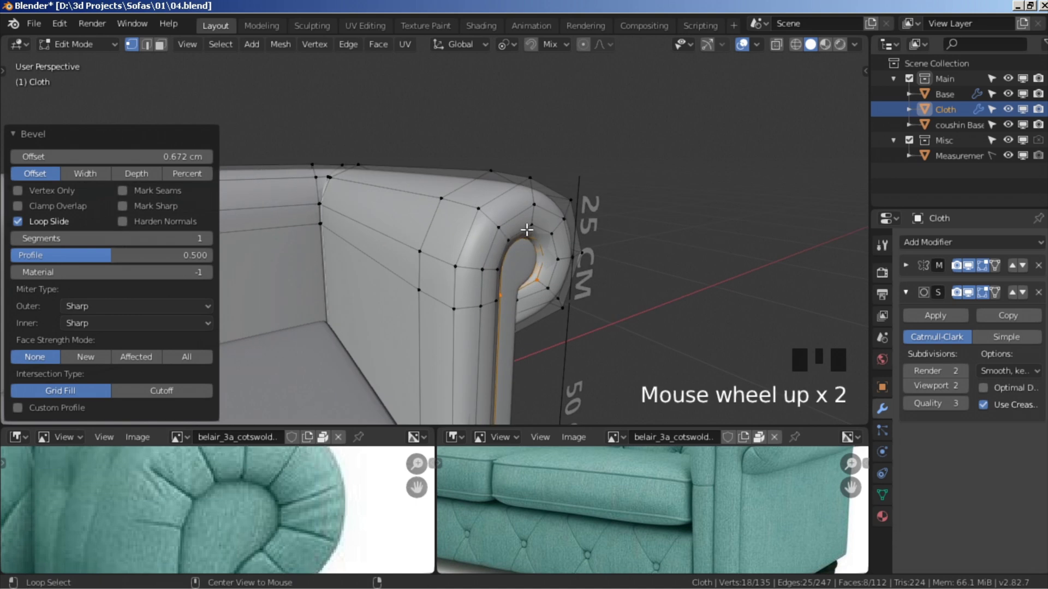
Pull the three front edge loops of the arm back about 1 cm along Y
left_click(543, 228, "alt")
left_click(553, 214, "alt+shift")
left_click(551, 195, "alt+shift")
key("KP_7")
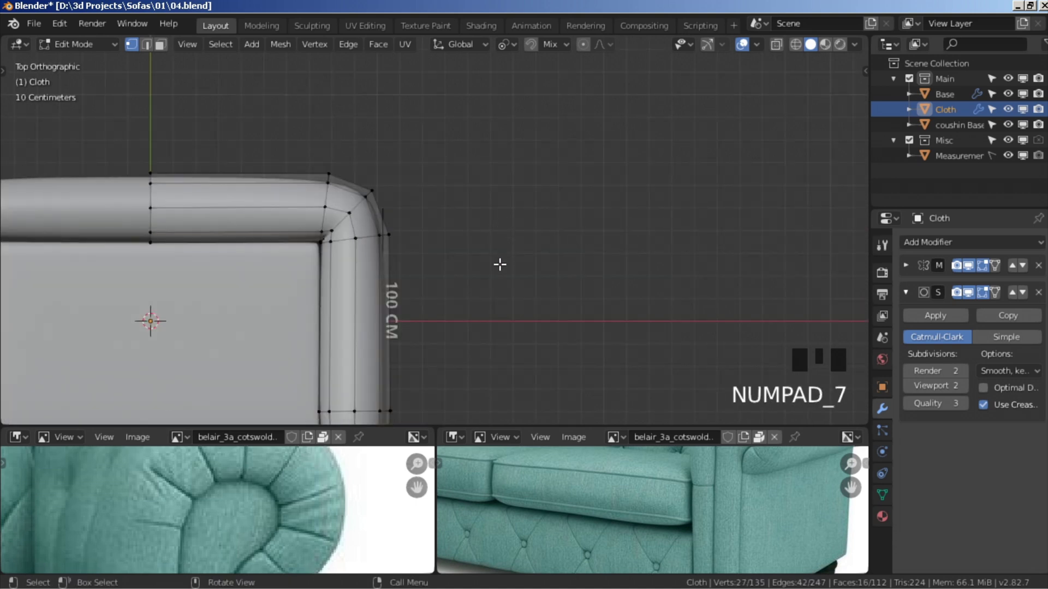
middle_click_drag(503, 253, 507, 82, "shift")
scroll(403, 163, "up", 4)
middle_click_drag(404, 163, 528, 227, "shift")
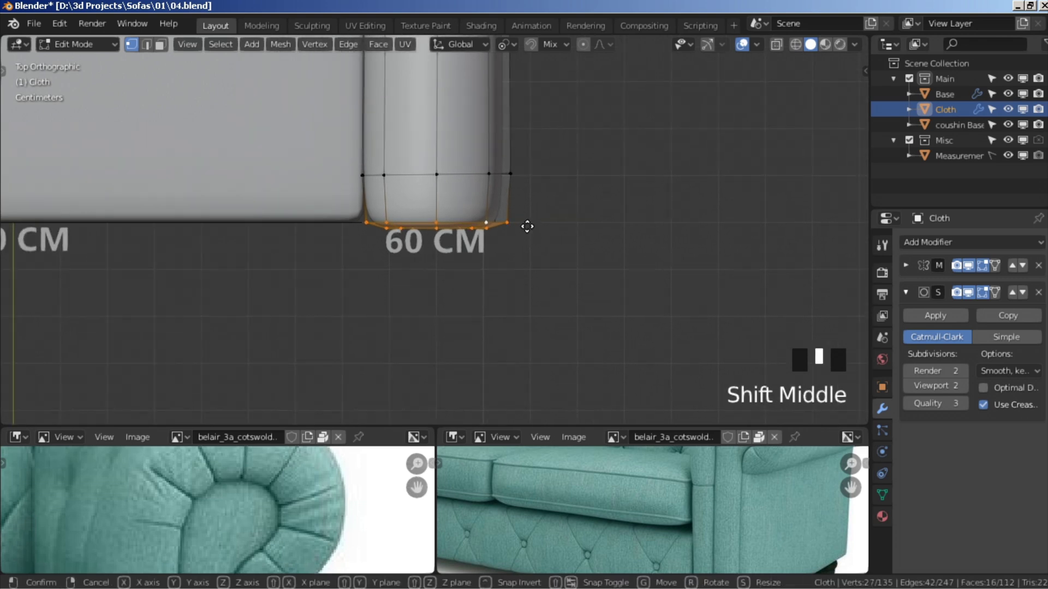
key("g")
key("y")
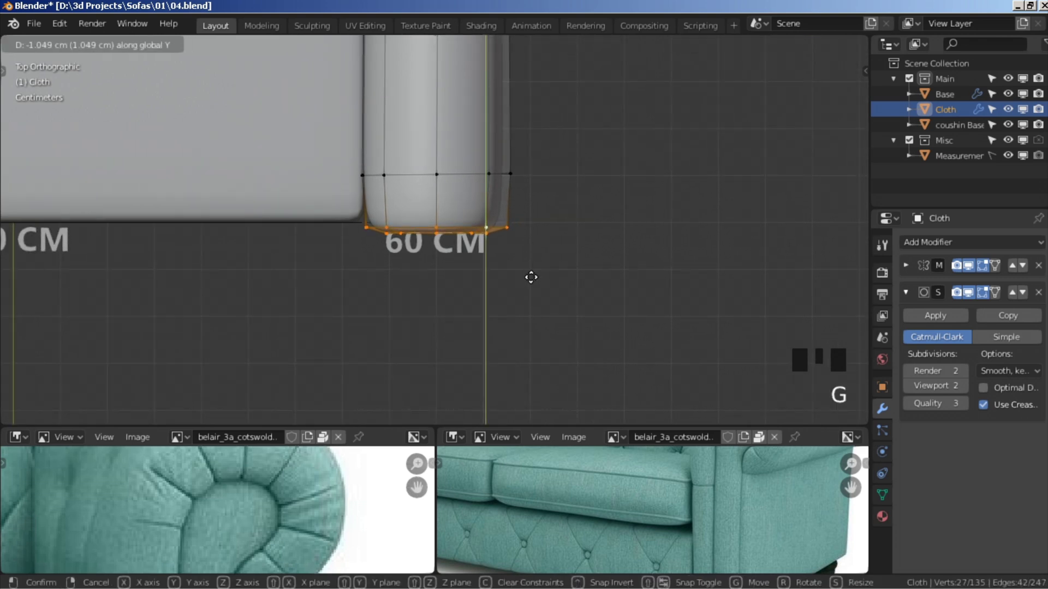
left_click(532, 276)
scroll(415, 289, "down", 3)
Return to Object Mode and view the sofa from the front orthographic view
key("Tab")
middle_click_drag(414, 290, 468, 308)
scroll(468, 308, "down", 4)
middle_click_drag(381, 313, 402, 323)
key("KP_1")
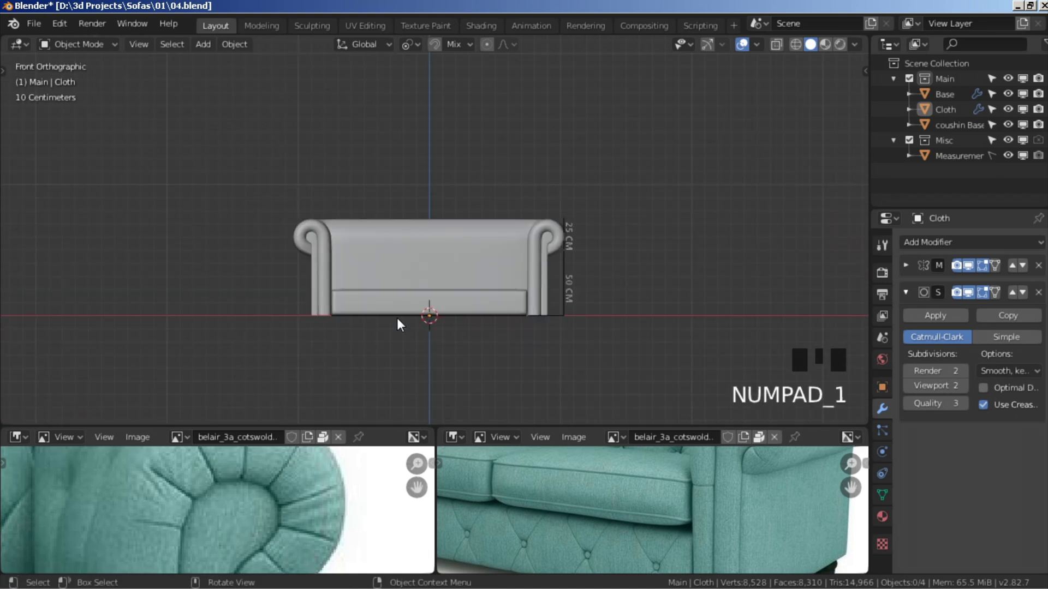
Frame the whole sofa and save the file as 05.blend
key("Home")
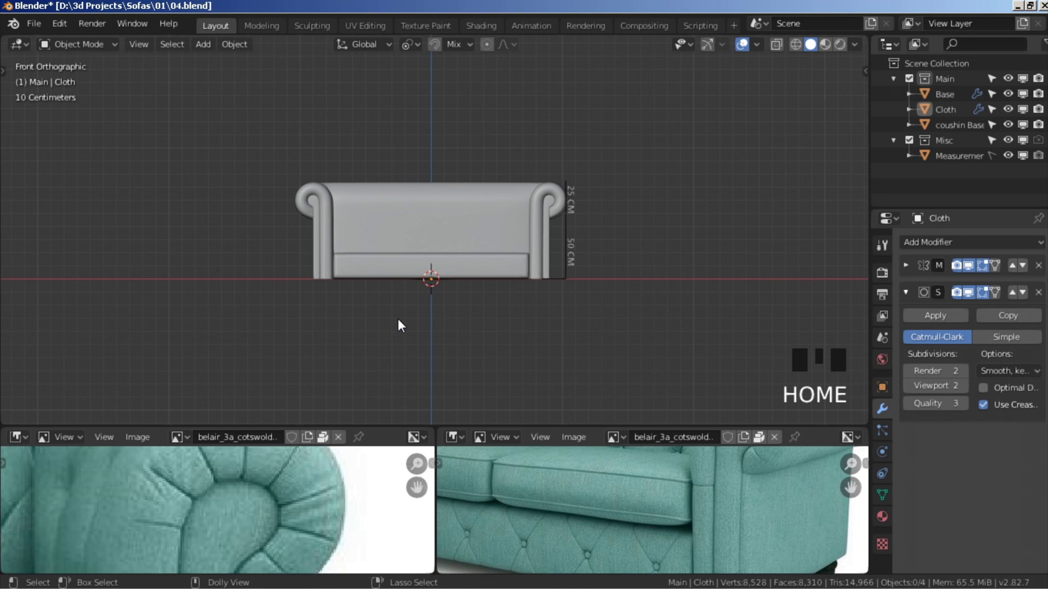
key("shift+ctrl+s")
key("KP_Add")
key("Return")
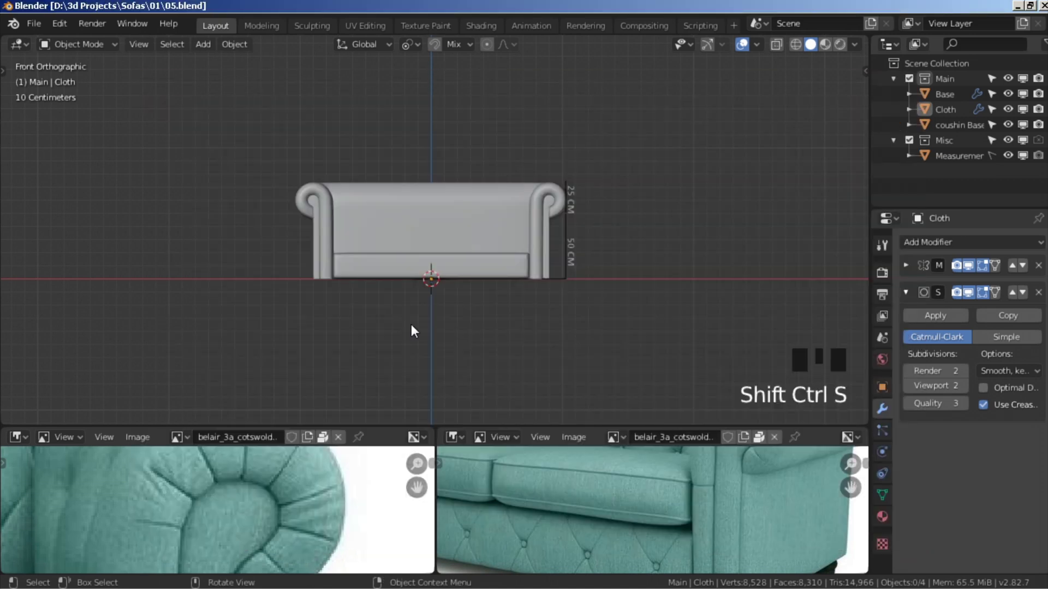
key("F10")
key("F10")
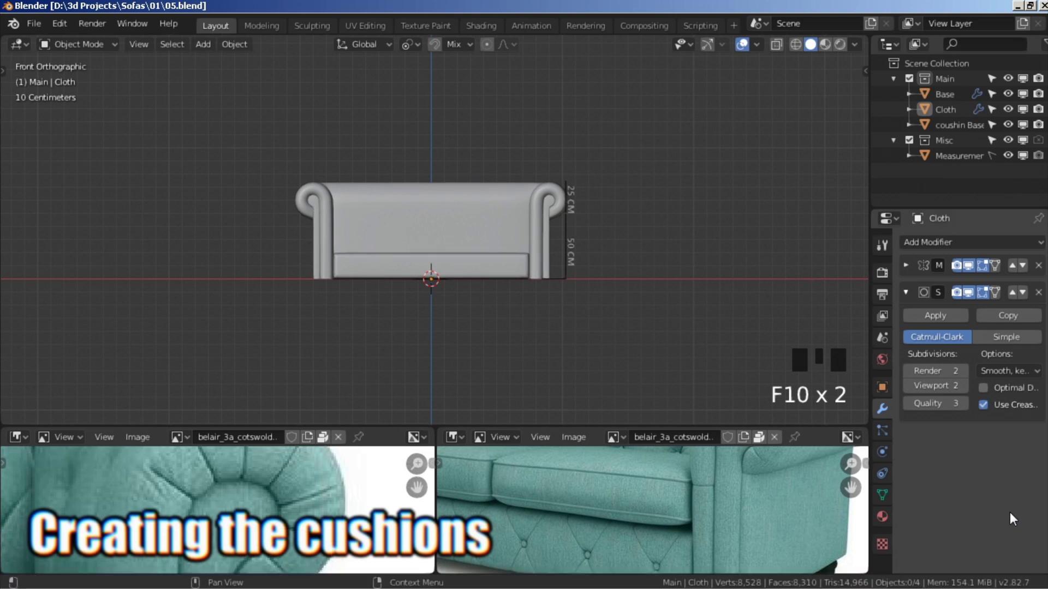
Set viewport shading to Flat with Shadow and Both-type Cavity, outline off, ridge/valley 0
left_click(853, 45)
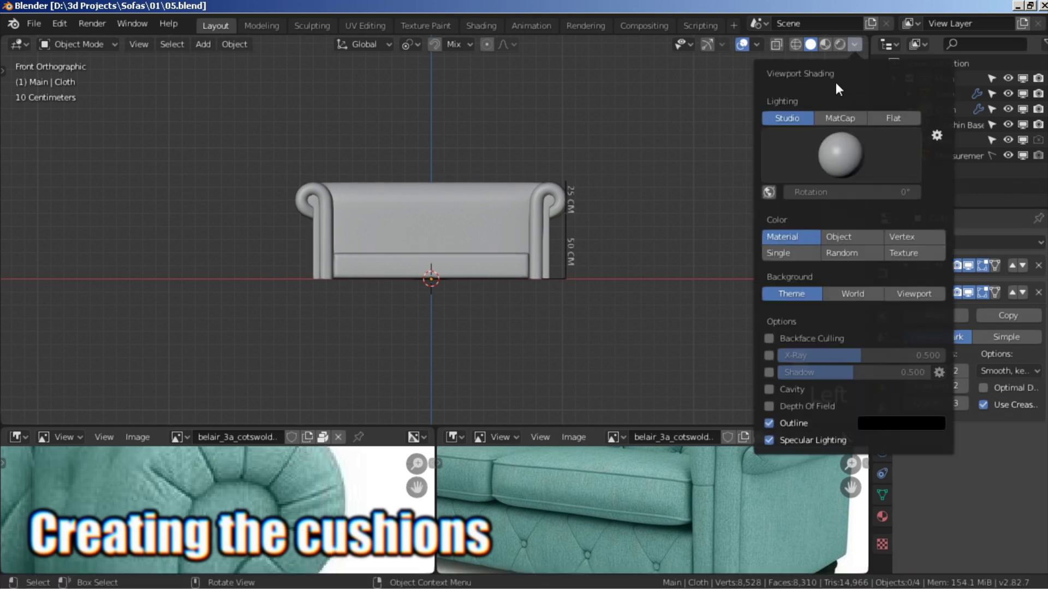
left_click(884, 117)
left_click(770, 300)
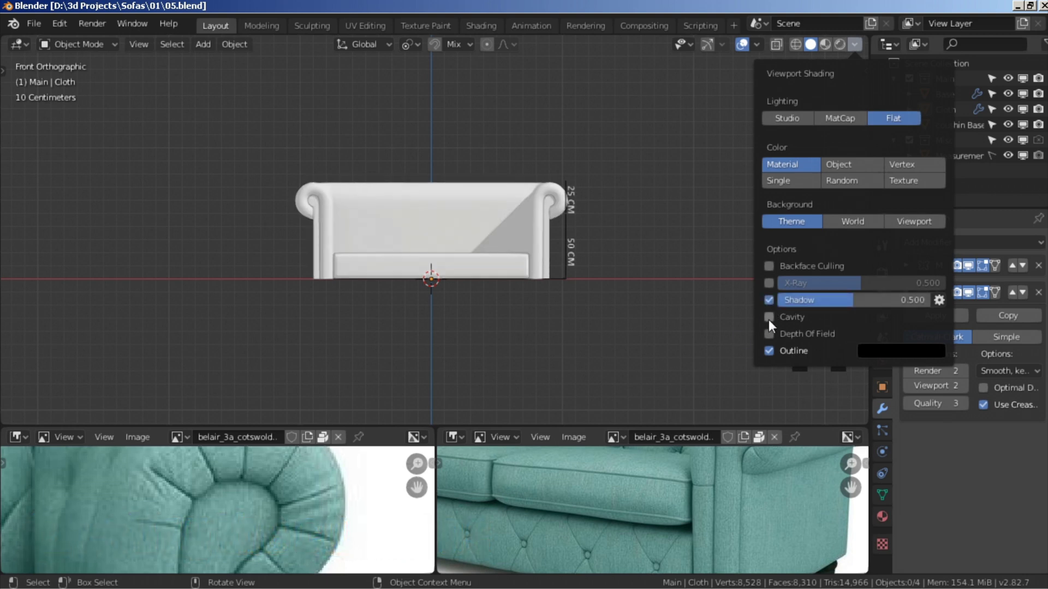
left_click(770, 317)
left_click(769, 385)
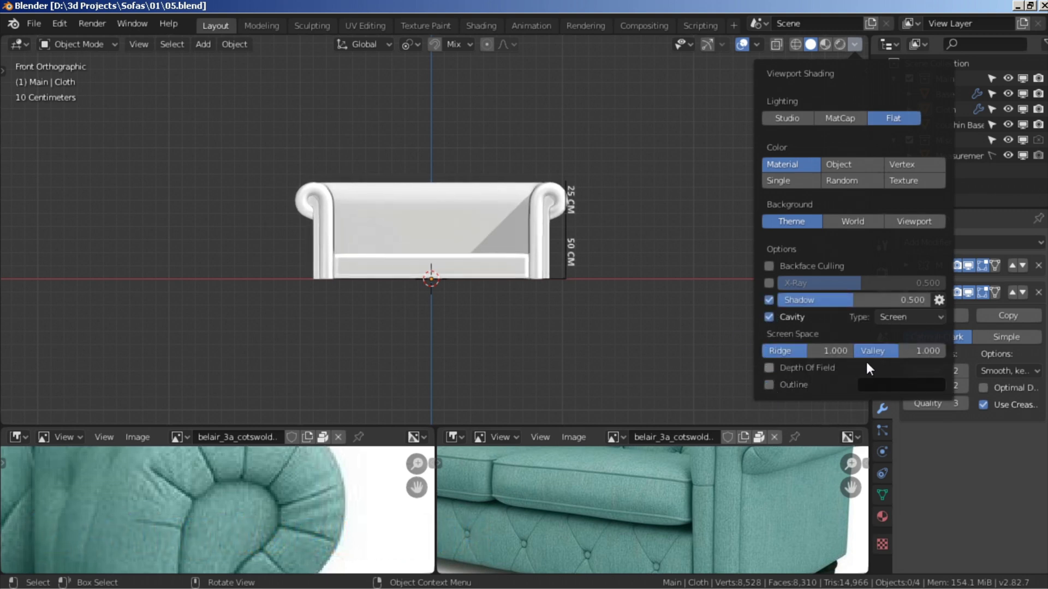
left_click_drag(812, 349, 764, 349)
left_click_drag(898, 351, 857, 351)
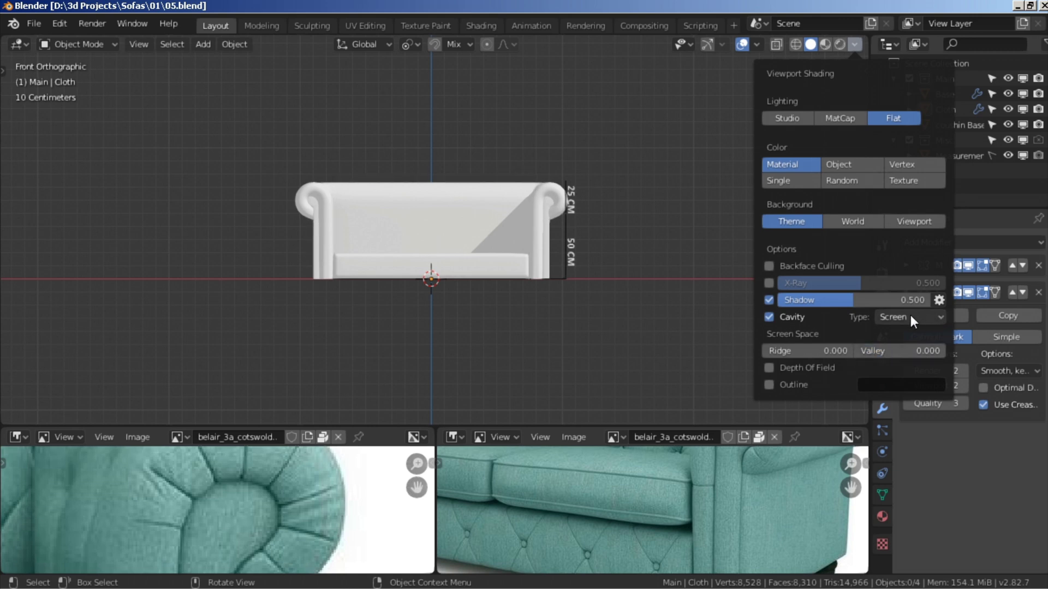
left_click(910, 315)
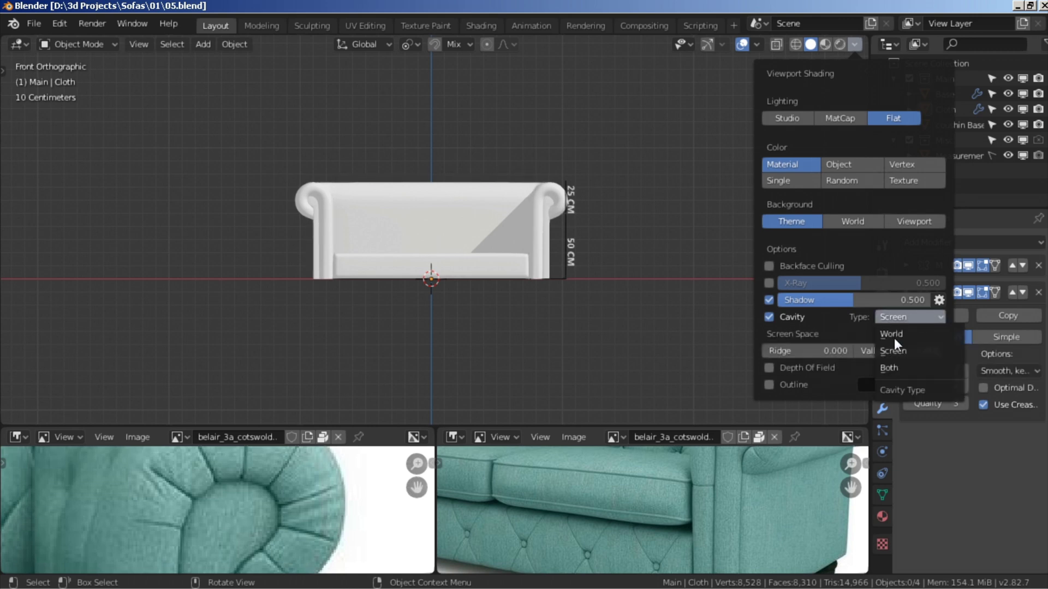
left_click(887, 371)
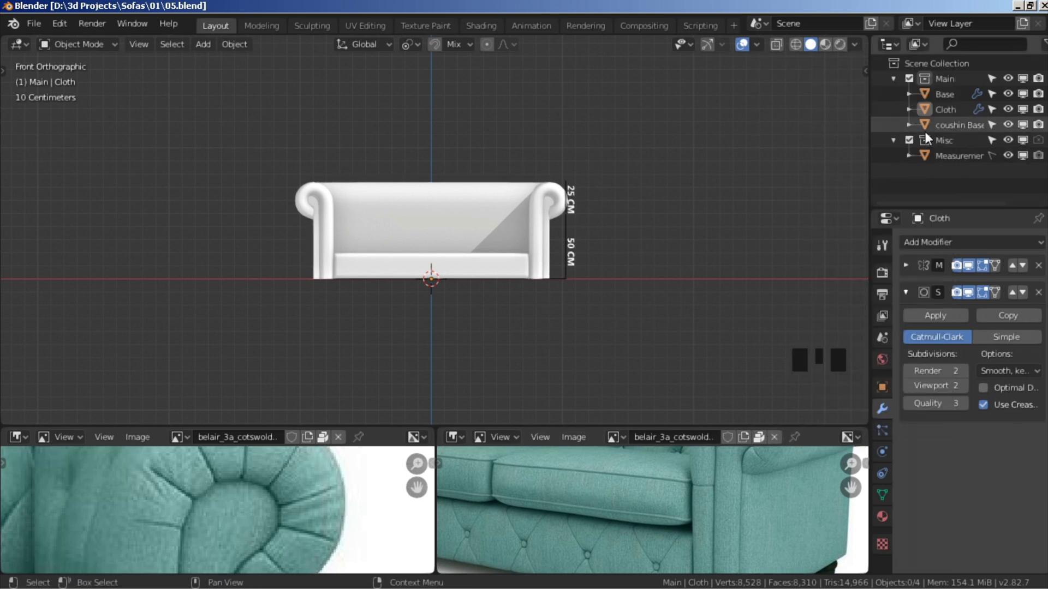
left_click(477, 267)
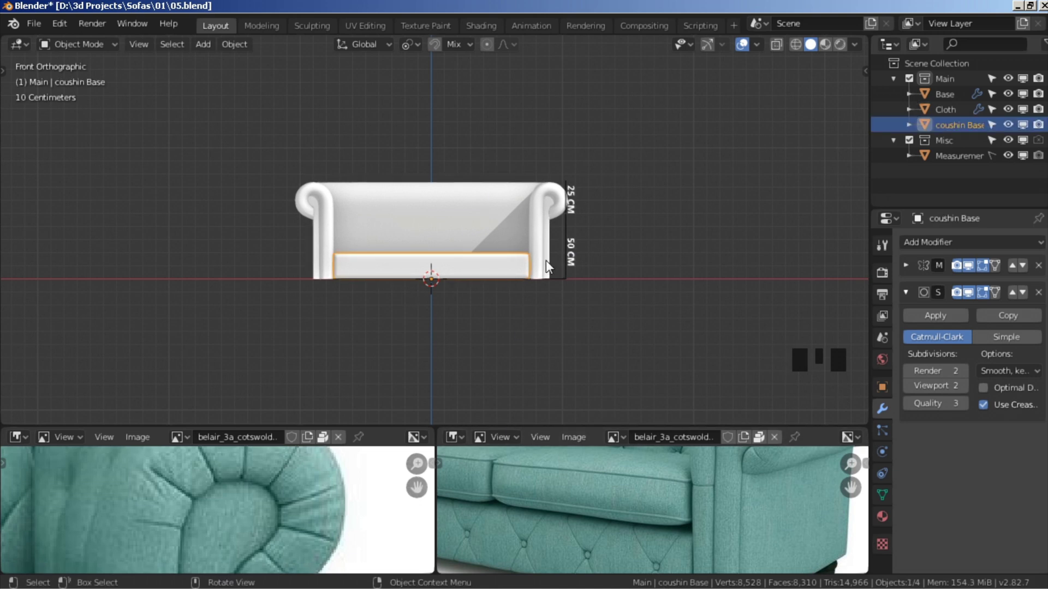
Isolate the coushin Base in local view and select its two top faces
key("slash")
middle_click_drag(542, 301, 539, 322)
key("Tab")
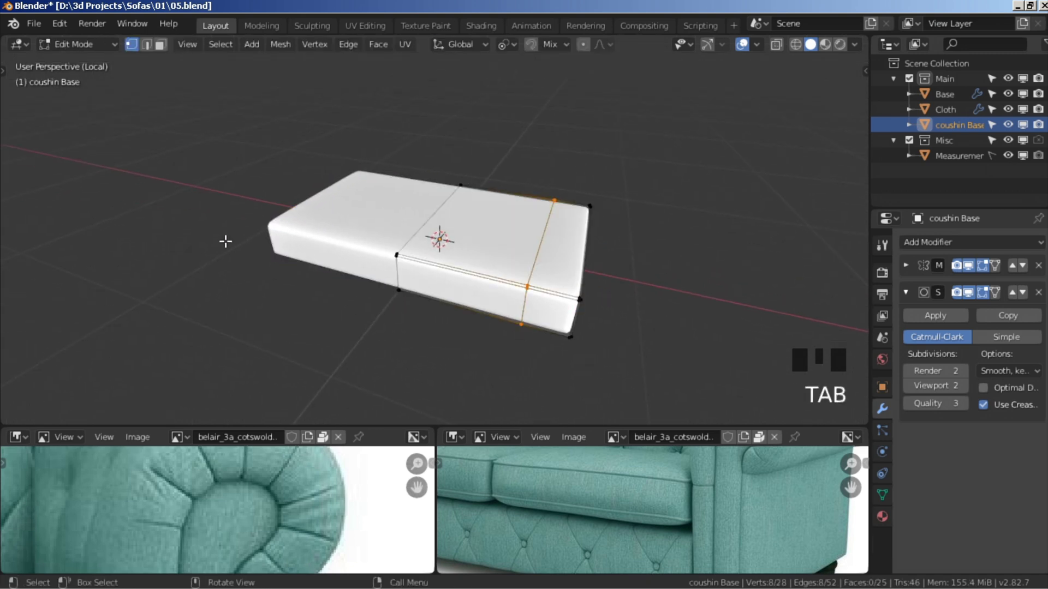
left_click(160, 45)
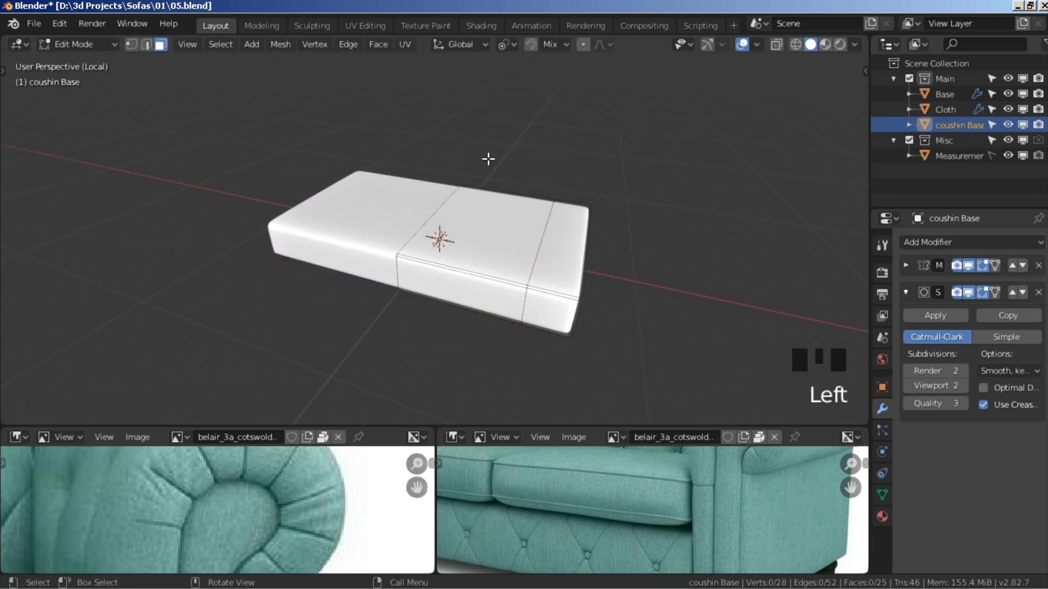
left_click(477, 226, "shift")
left_click(532, 240, "shift")
left_click(503, 232, "shift")
left_click(502, 232, "shift")
Duplicate those faces in place and separate them into their own object
key("shift+d")
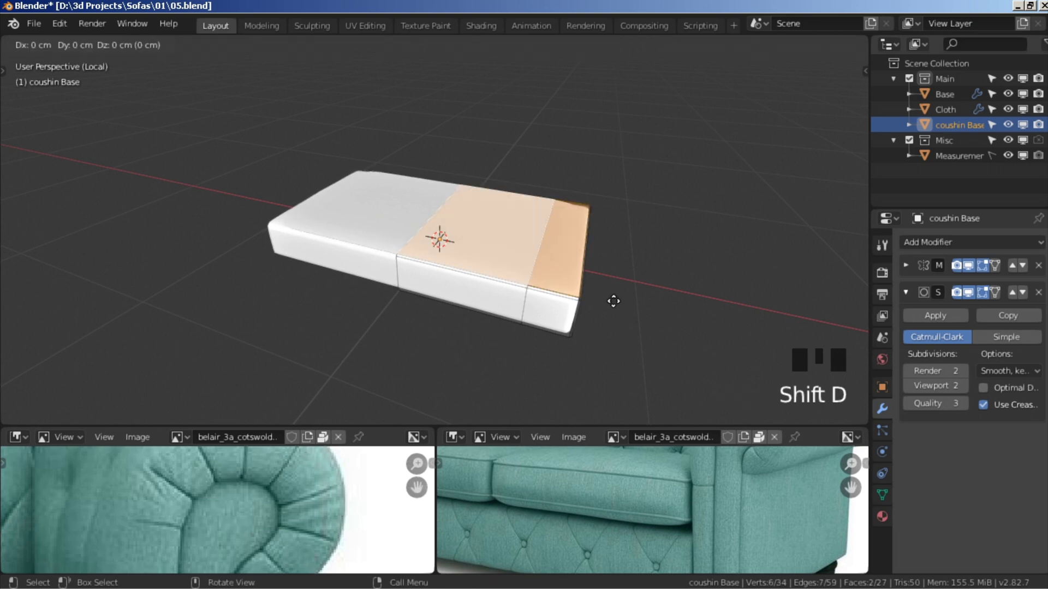
right_click(643, 301)
middle_click_drag(519, 311, 495, 339)
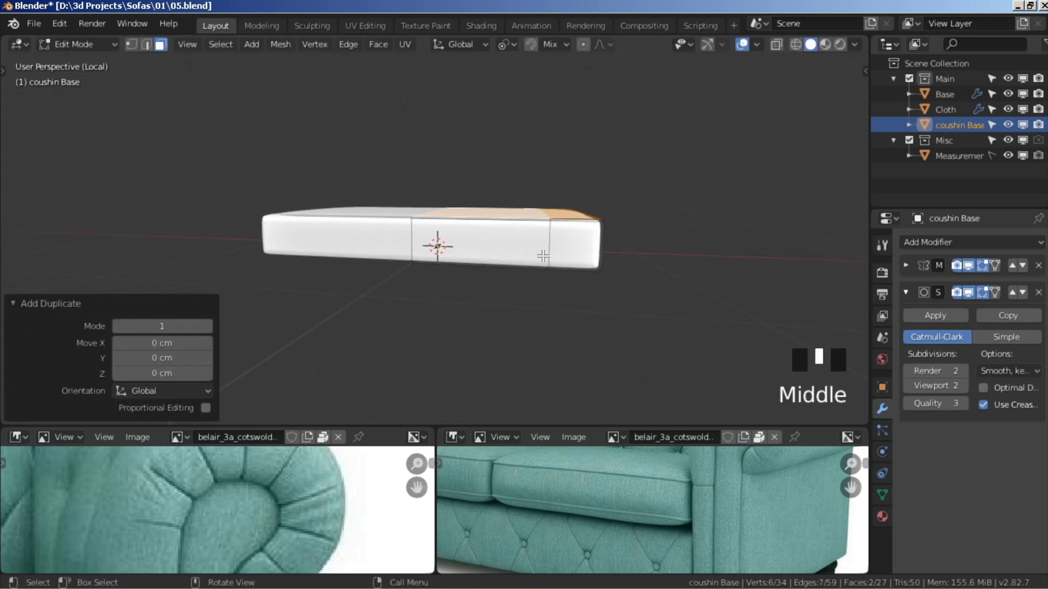
key("p")
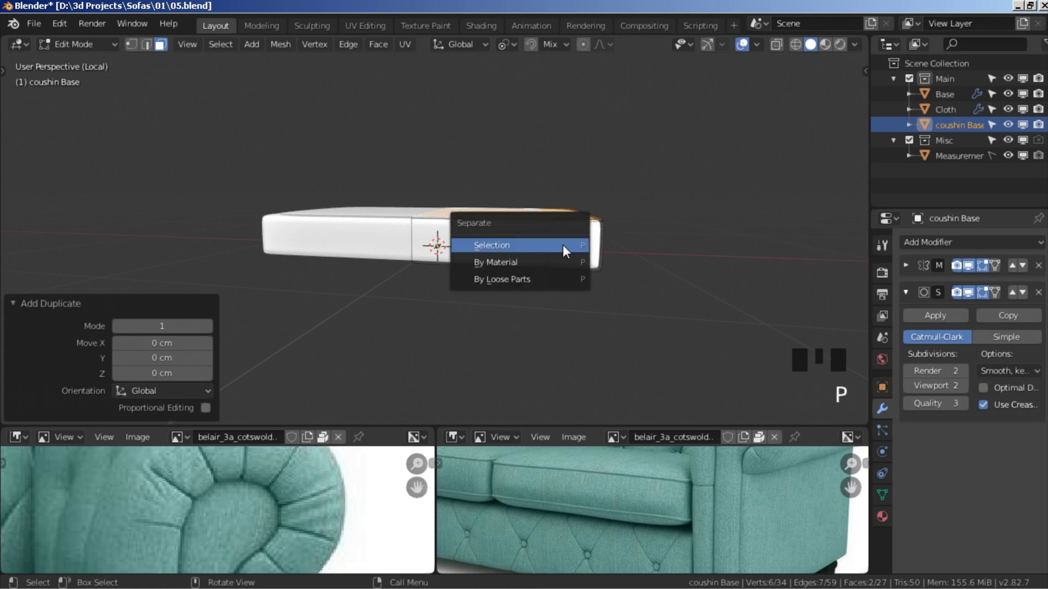
left_click(562, 245)
key("Tab")
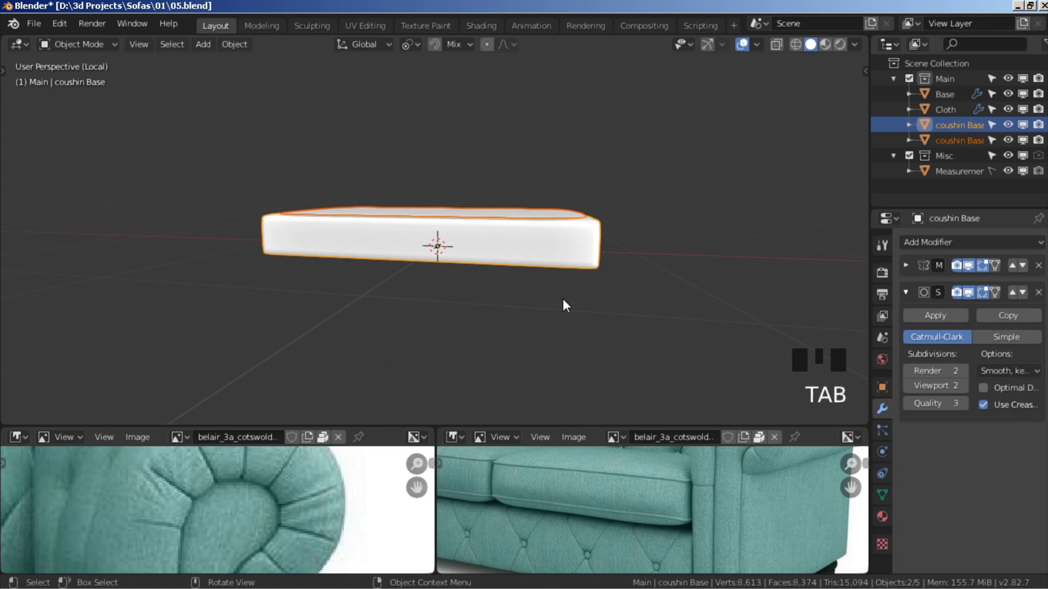
Isolate the separated cushion piece, rename it 'Coushins', and enter Edit Mode
middle_click_drag(561, 320, 452, 177)
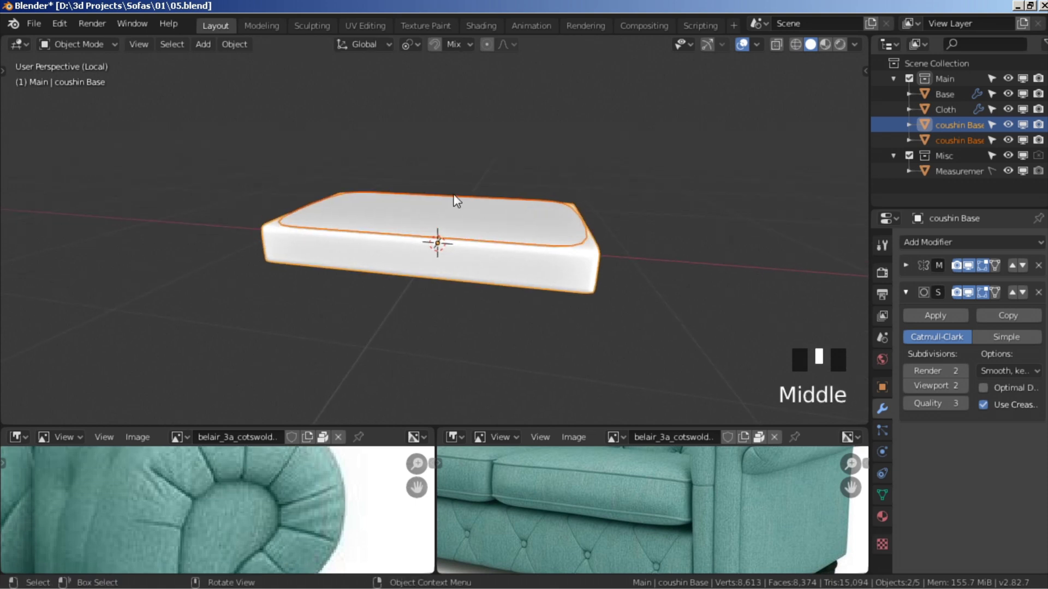
left_click(528, 225)
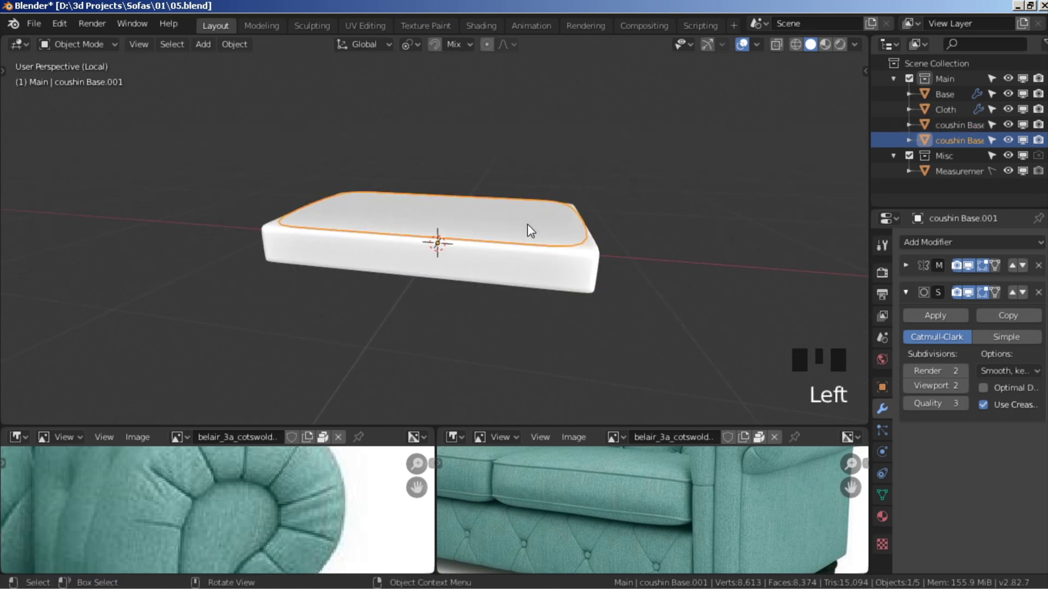
key("slash")
key("slash")
key("slash")
mouse_move(451, 279)
middle_mouse_down()
mouse_move(474, 275)
mouse_move(452, 295)
middle_mouse_up()
key("KP_5")
left_click(960, 136)
double_click(954, 139)
type("C")
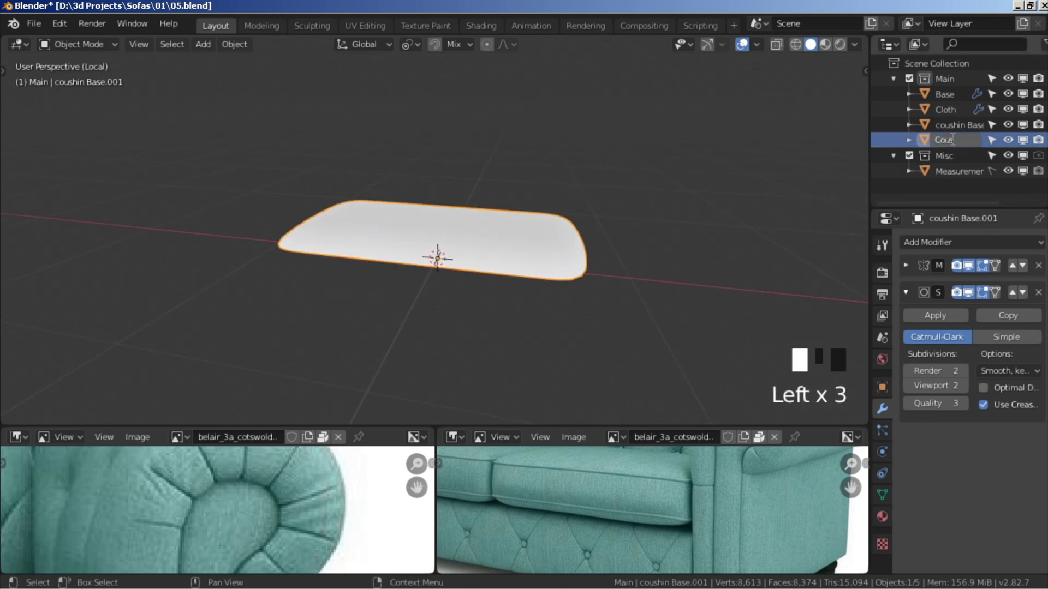
key("Return")
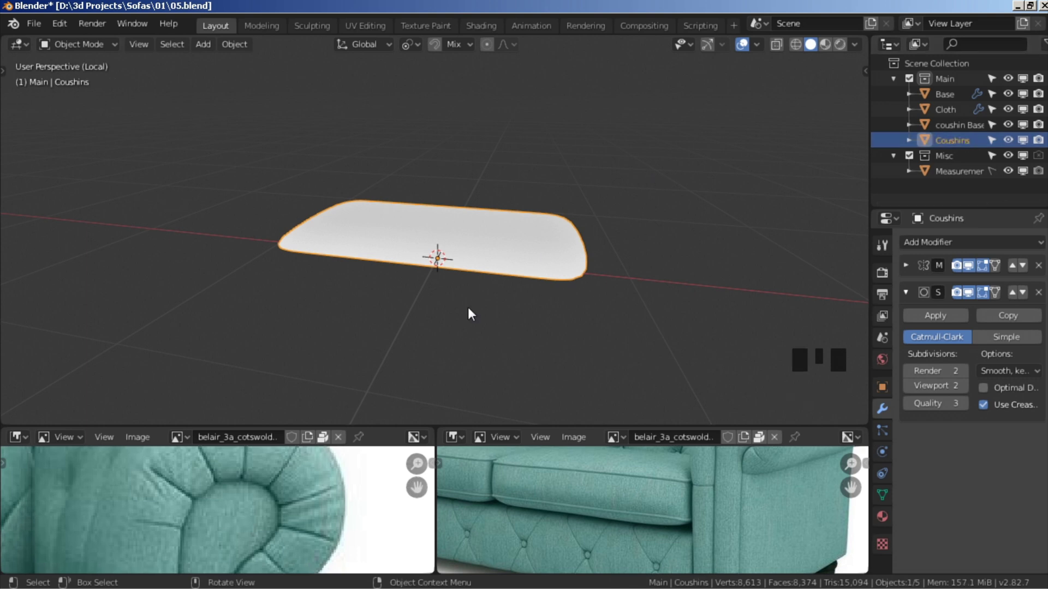
key("Tab")
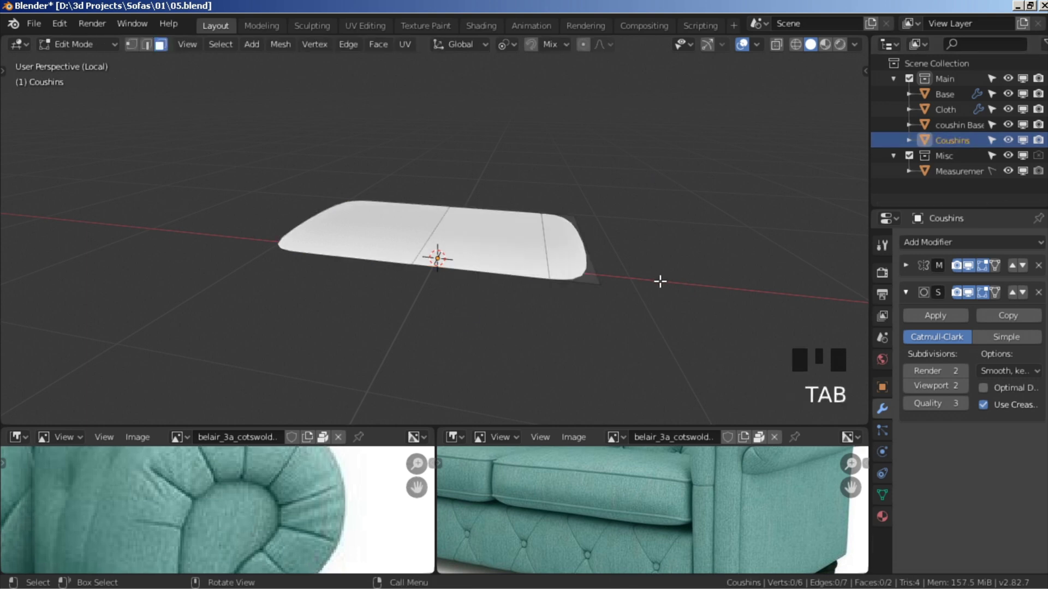
Dissolve the edge loop running across the Coushins mesh
left_click(131, 44)
left_click(550, 260, "alt")
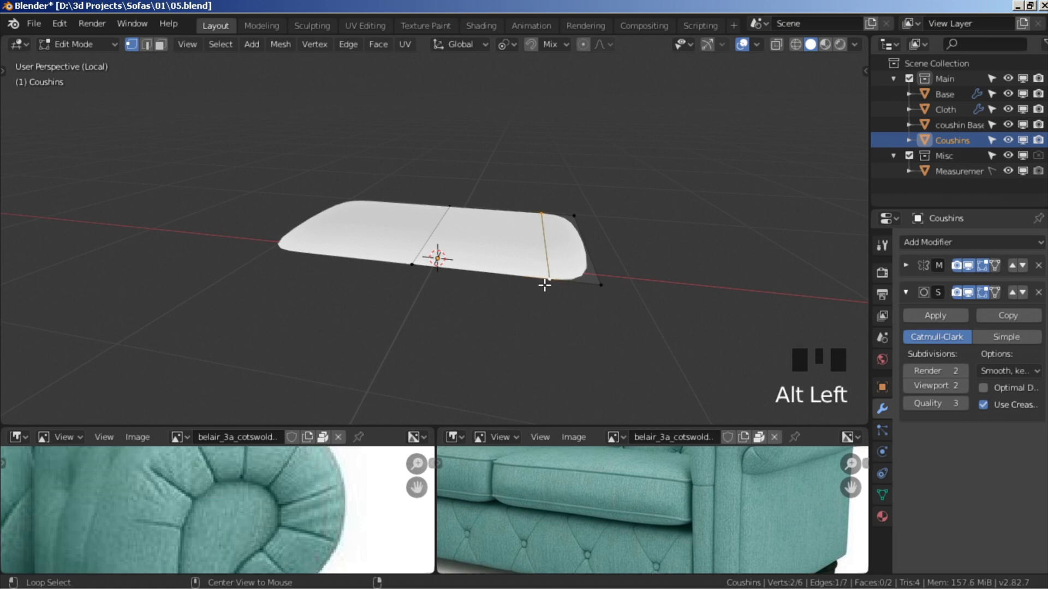
key("x")
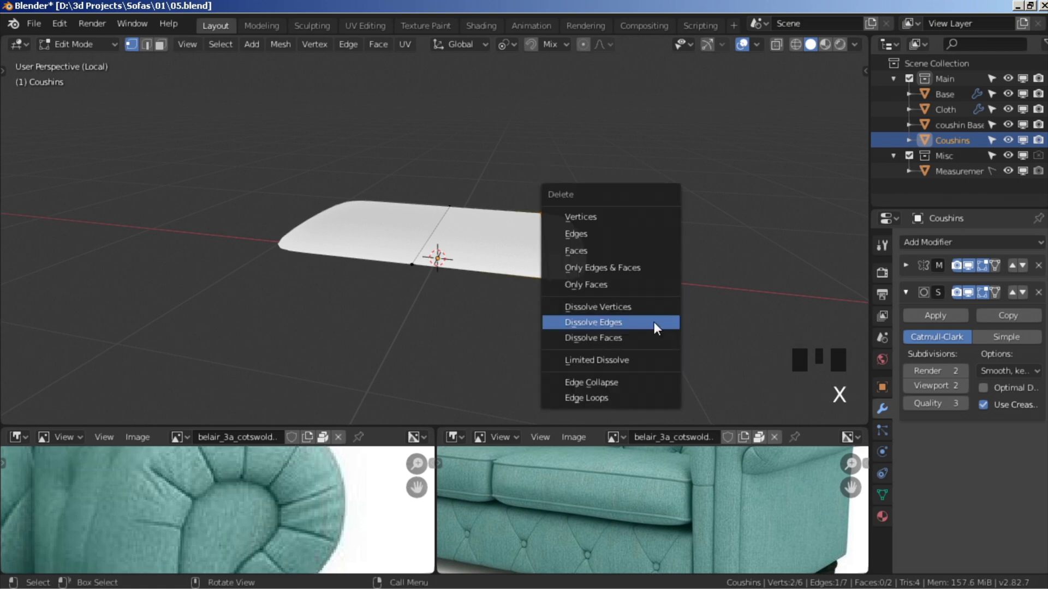
left_click(654, 322)
Extrude the cushion face upward and set its top's median Z to 35 cm
key("a")
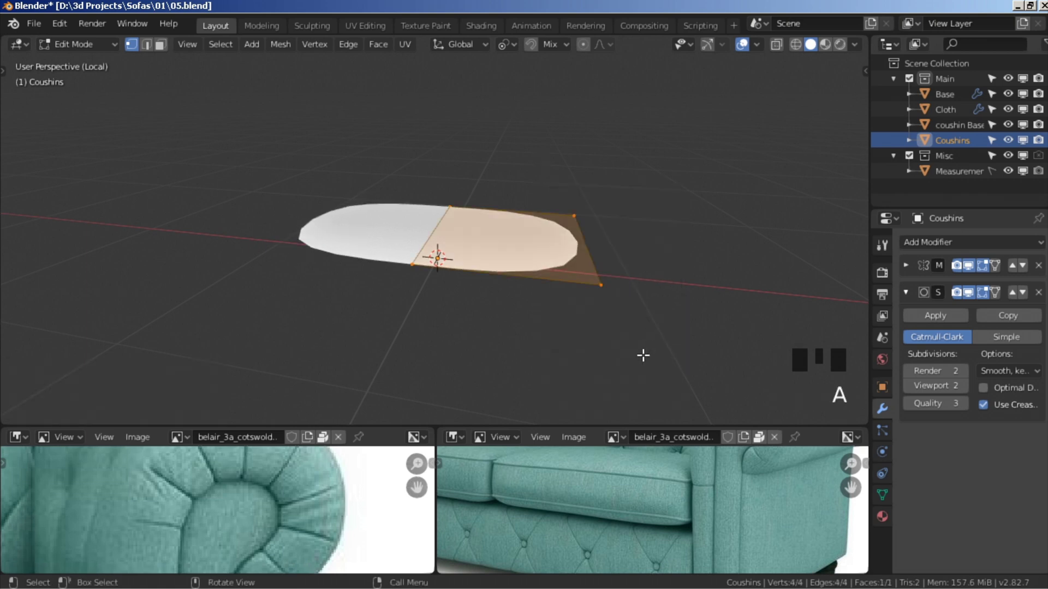
key("e")
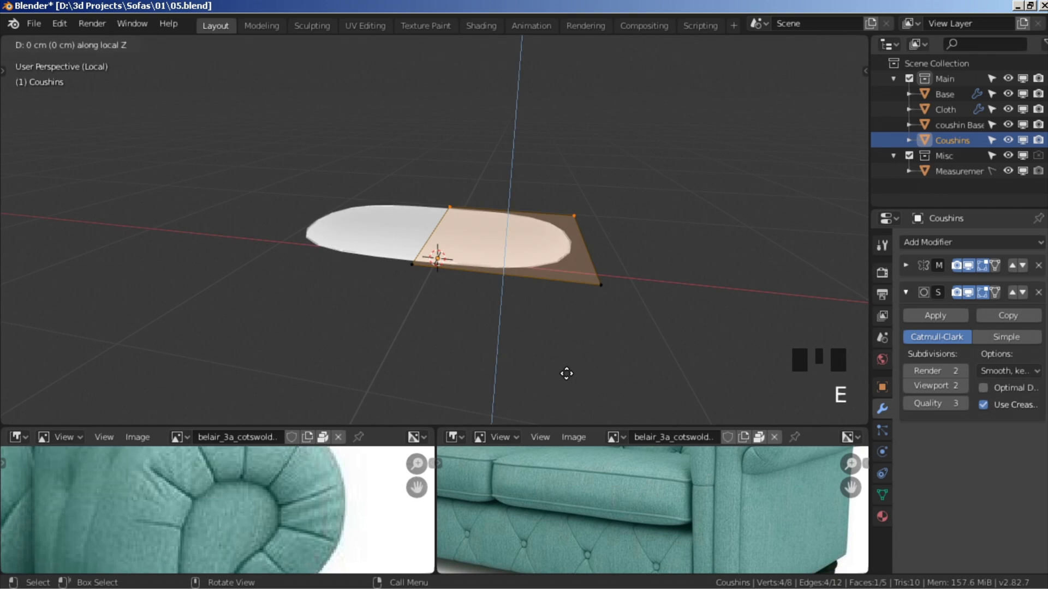
left_click(570, 342)
key("n")
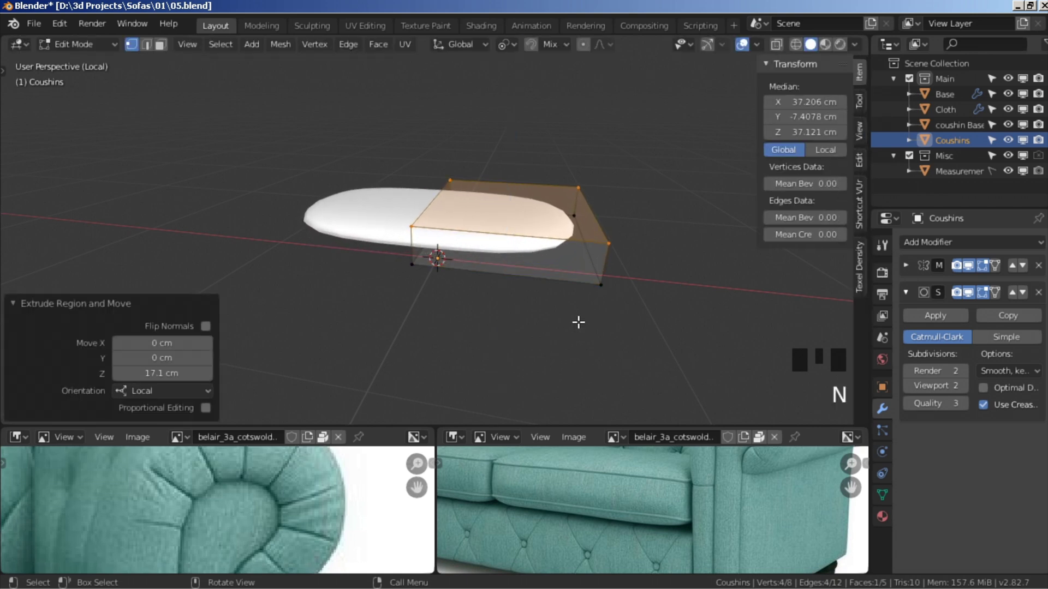
left_click(795, 132)
type("35")
key("Return")
key("n")
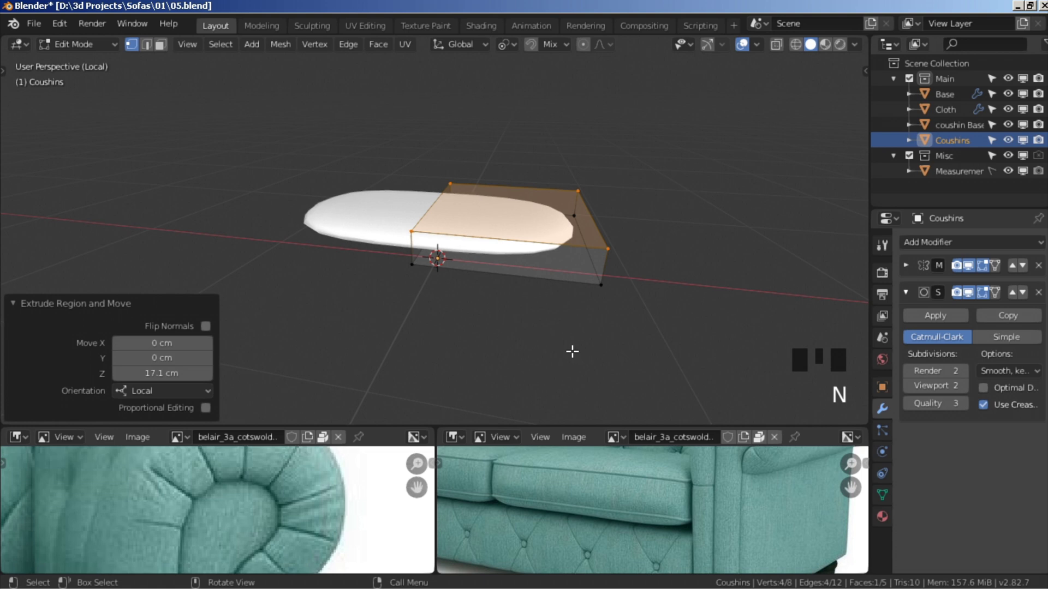
Select the ring of vertical corner edges in edge mode
key("a")
key("a")
left_click(145, 44)
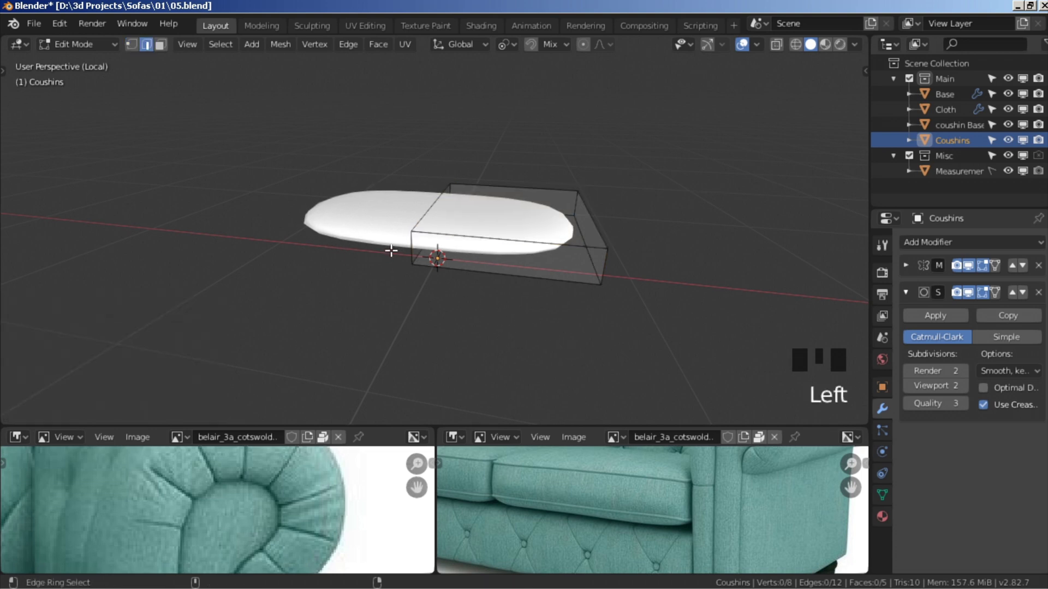
left_click(411, 251, "ctrl+alt+shift")
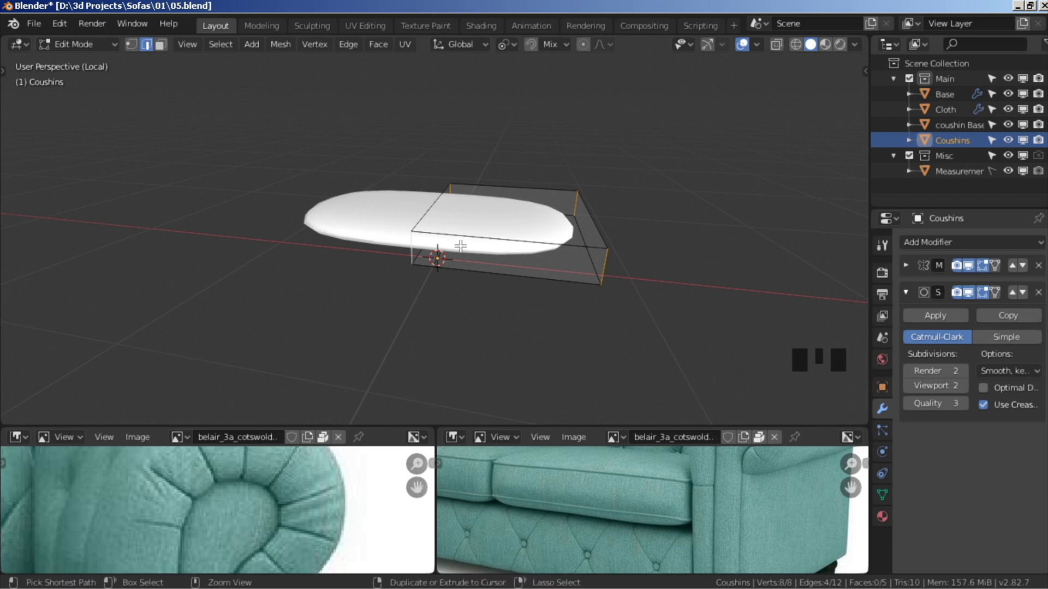
Bevel the vertical corner edges and the top and bottom rim loops by 2 cm
key("ctrl+b")
type("2")
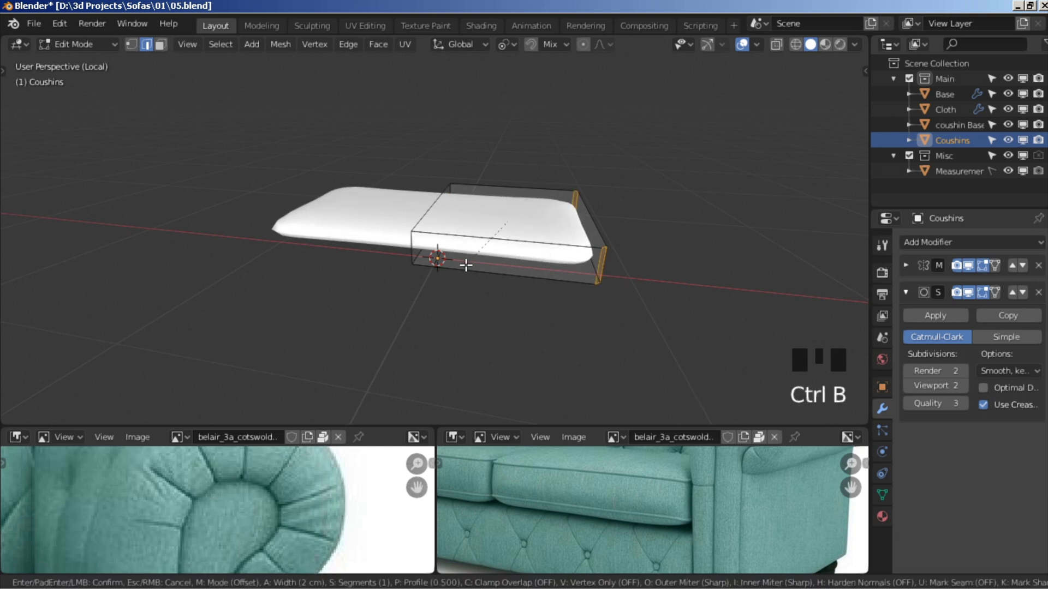
left_click(473, 267)
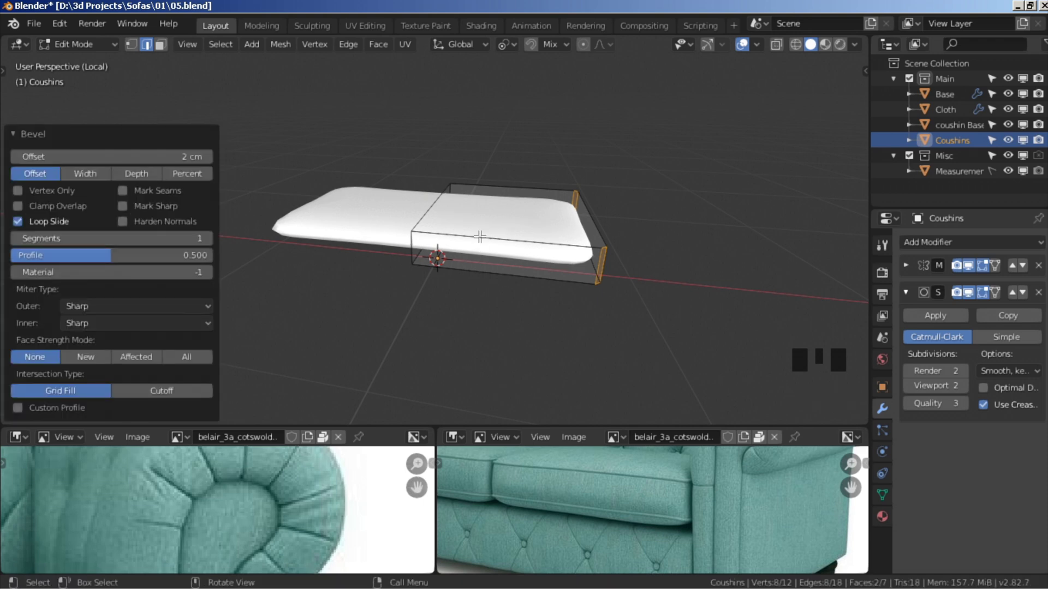
left_click(498, 233, "alt")
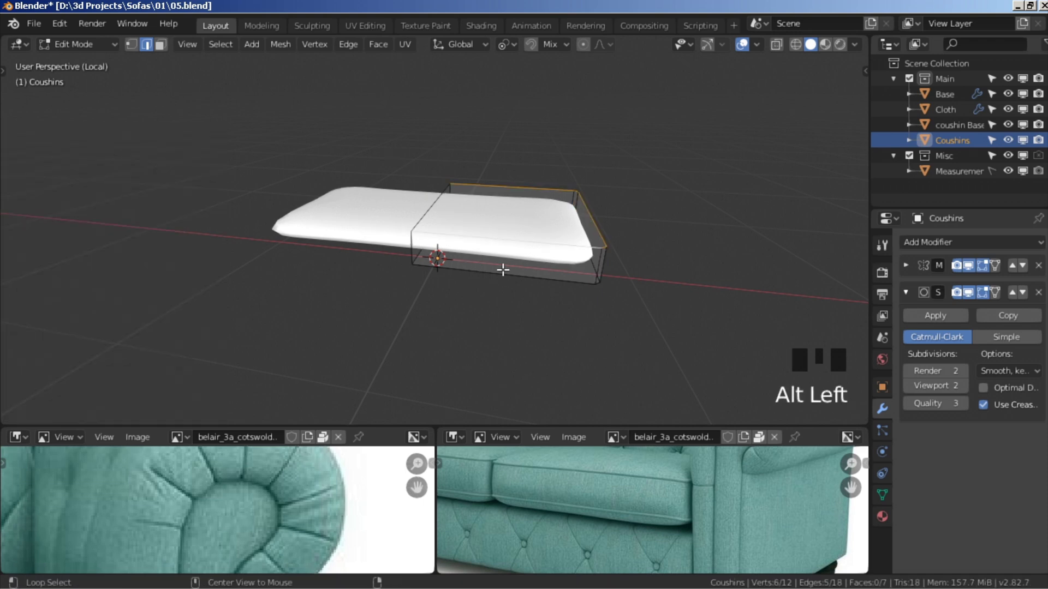
left_click(480, 273, "alt+shift")
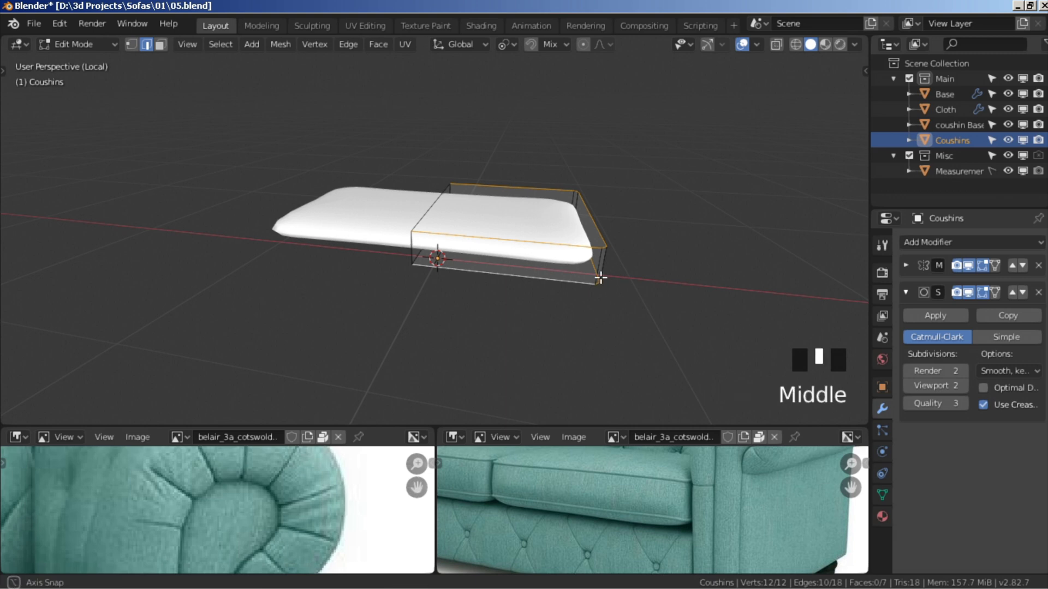
middle_click_drag(611, 279, 572, 256)
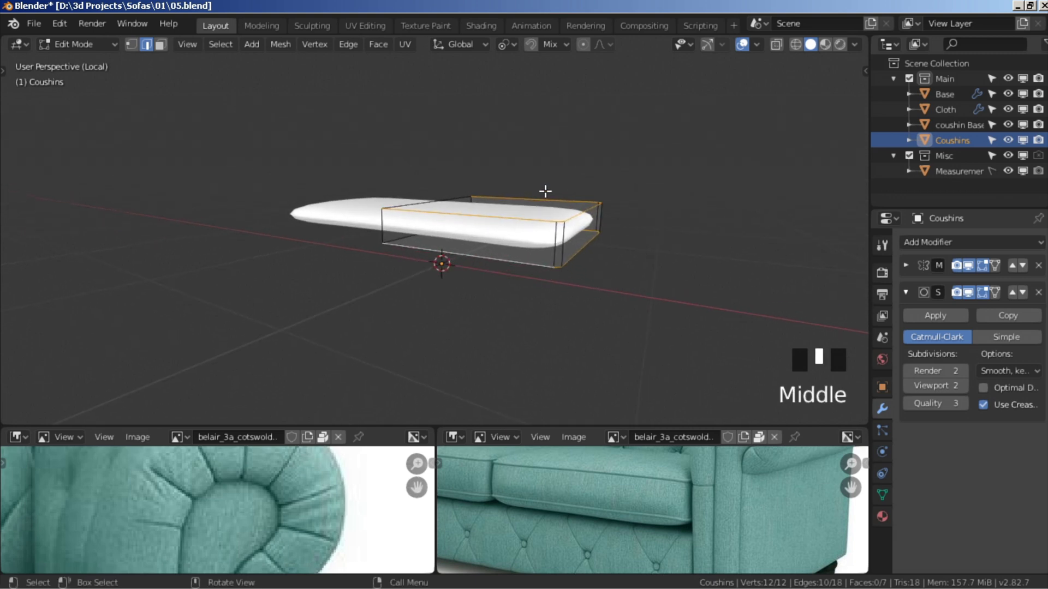
key("ctrl+b")
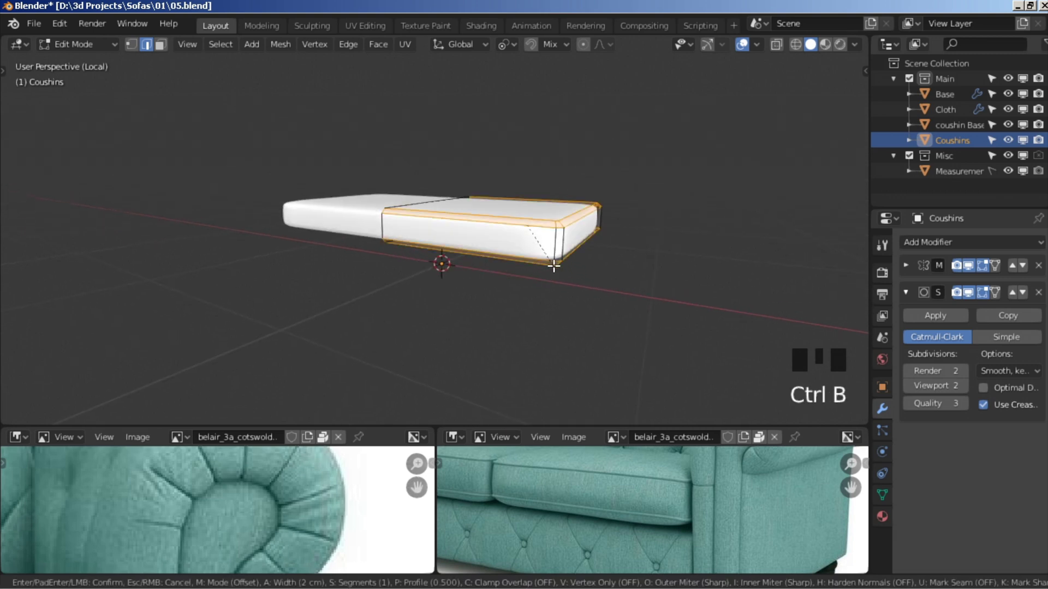
left_click(554, 266)
middle_click_drag(600, 326, 622, 329)
key("a")
key("a")
Add a centred loop cut around the middle of the cushion's sides
key("ctrl+r")
left_click(580, 248)
right_click(580, 248)
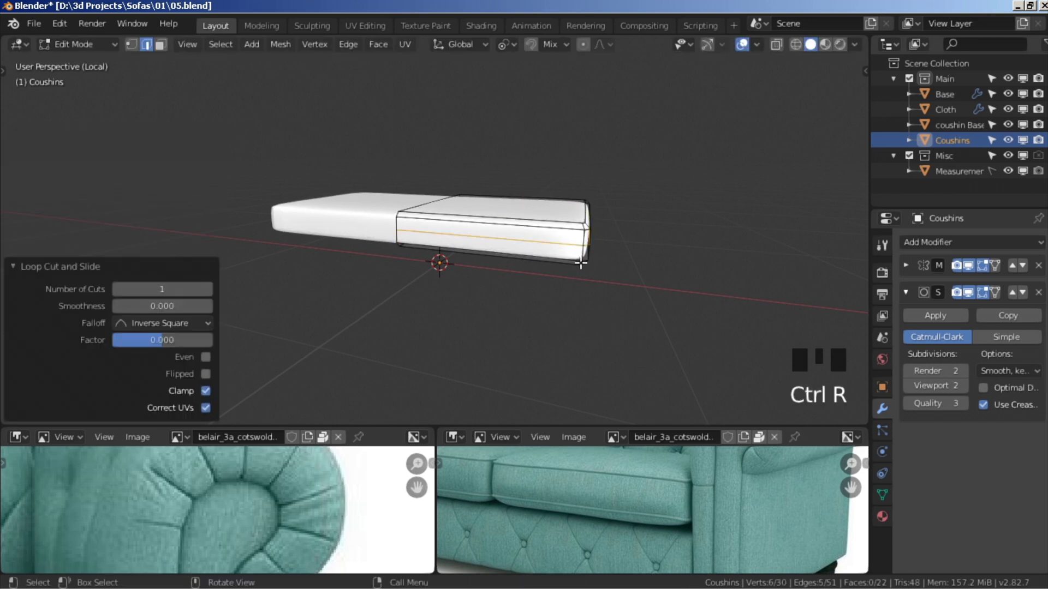
scroll(577, 266, "up", 3)
middle_click_drag(590, 264, 617, 281)
Shrink the middle loop inward by -0.613 cm to form the piping seam
key("alt+s")
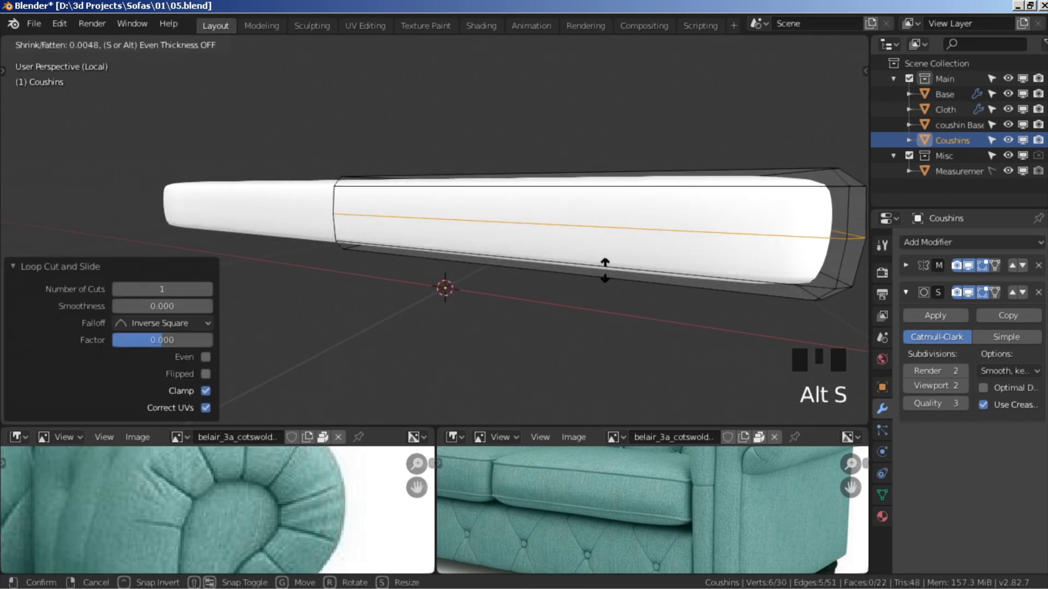
left_click(597, 251)
scroll(595, 249, "down", 4)
middle_click_drag(595, 249, 499, 283)
key("alt+s")
left_click(545, 272)
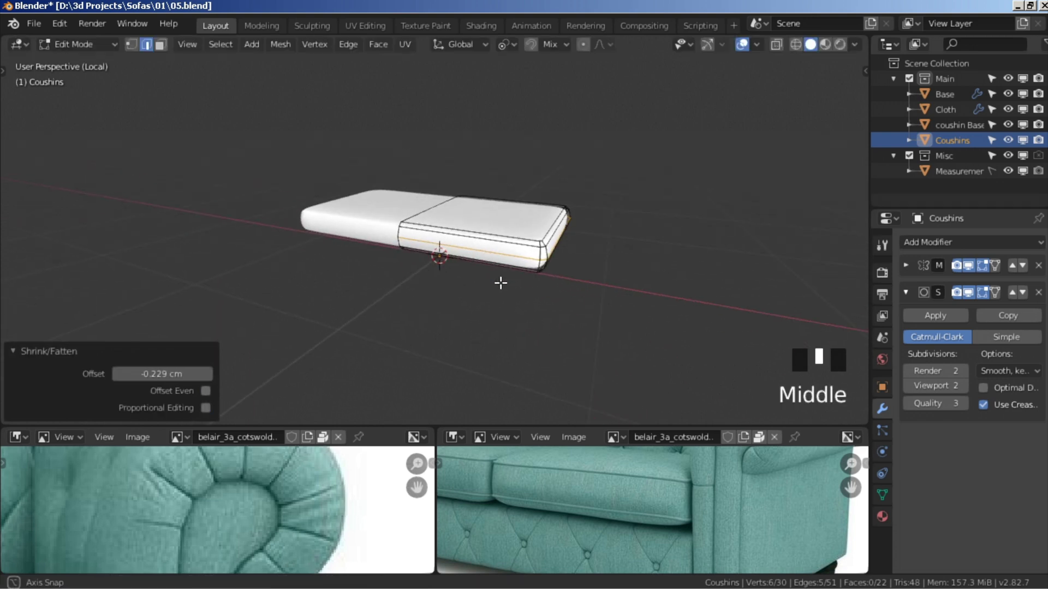
key("alt+s")
left_click(524, 318)
middle_click_drag(524, 318, 582, 290)
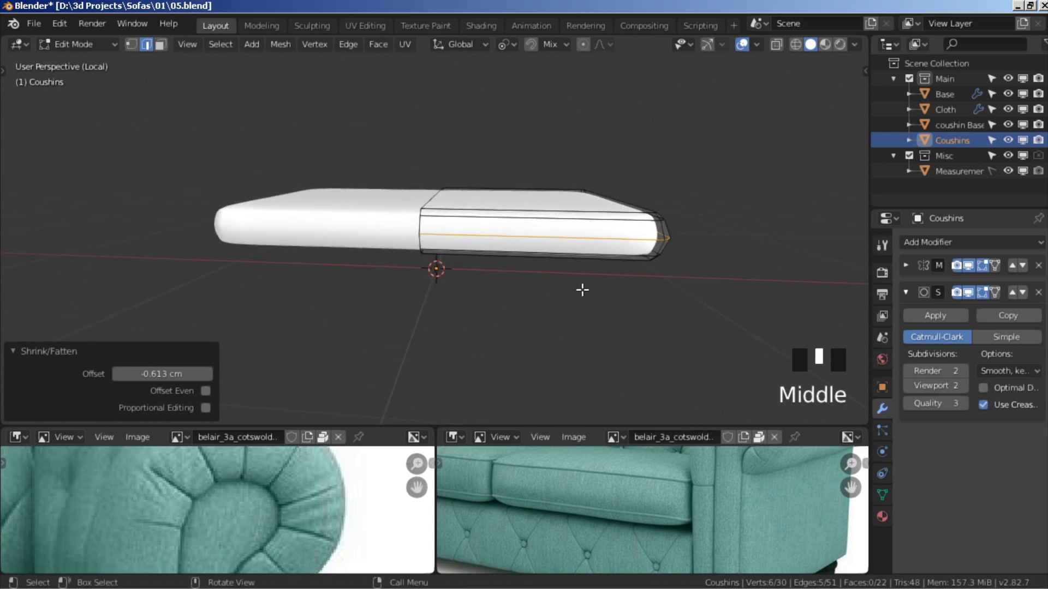
Turn off Mirror clipping and shift the cushion's seam loop 0.515 cm along X
left_click(905, 264)
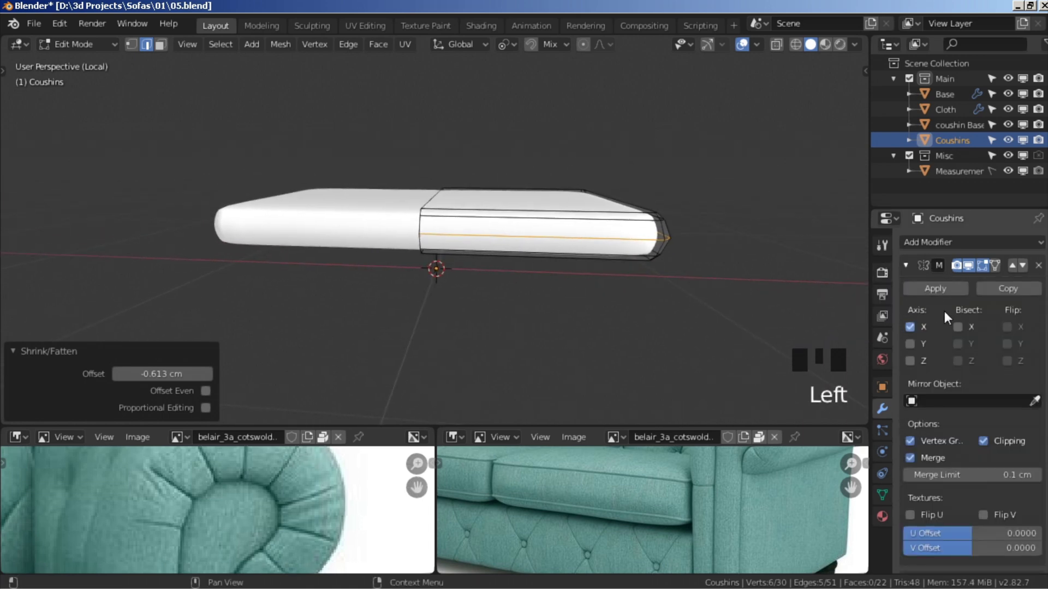
left_click(982, 443)
scroll(482, 258, "up", 2)
left_click(423, 175, "alt")
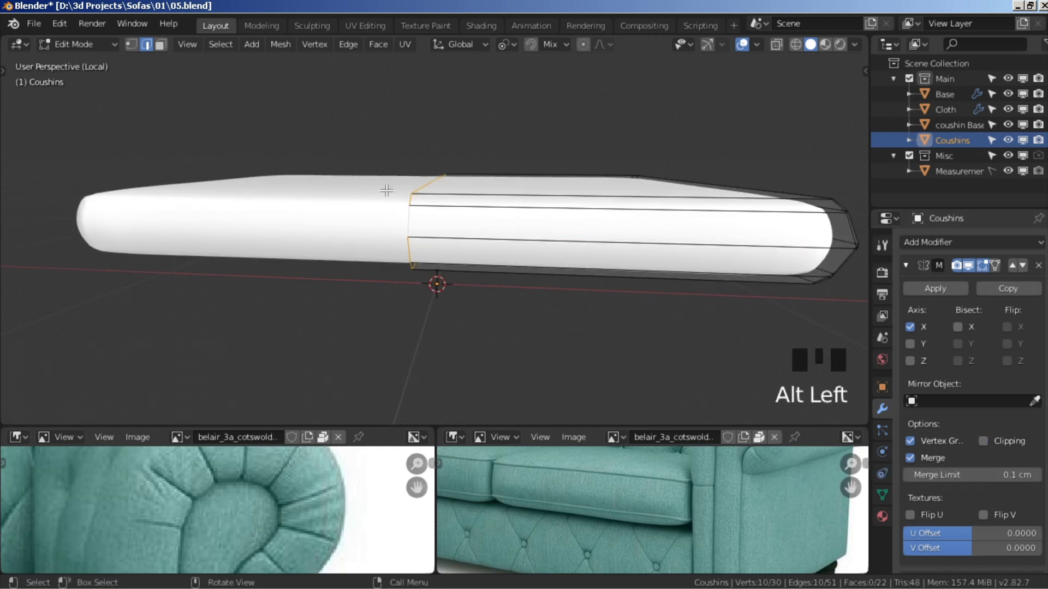
middle_click_drag(388, 206, 593, 301)
key("g")
key("x")
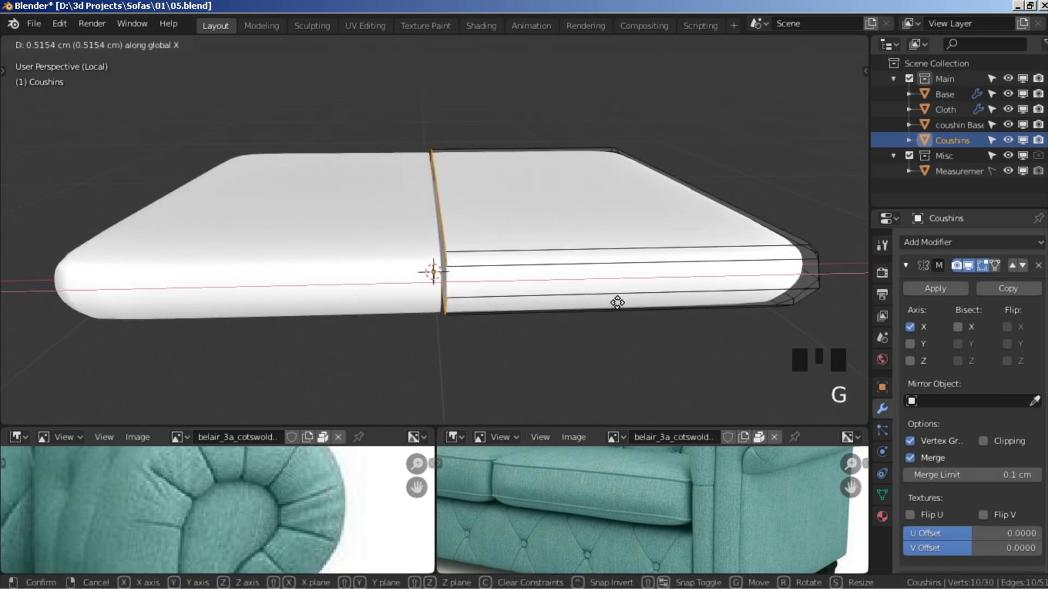
left_click(617, 303)
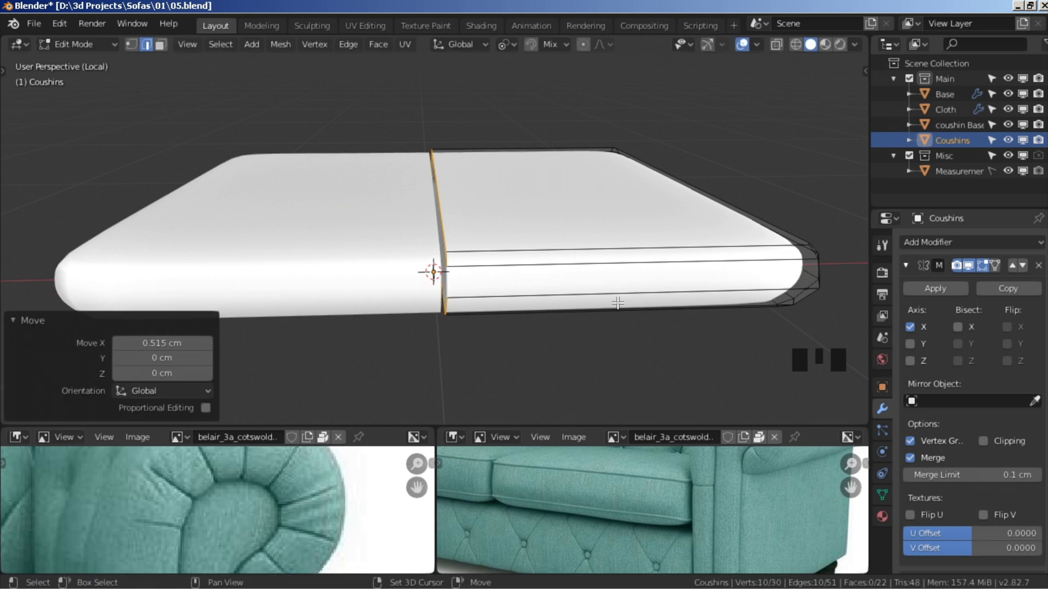
Try a loop cut, undo it, and switch to the top view
key("ctrl+r")
left_click(527, 257)
left_click(516, 259)
key("ctrl+z")
key("KP_7")
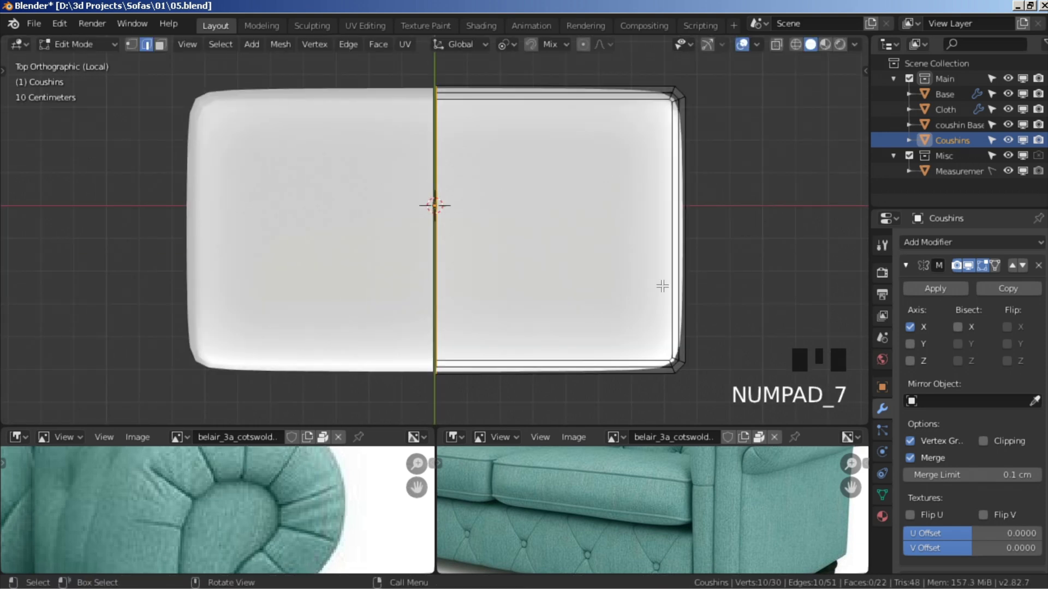
In vertex mode, join two corner vertices of the cushion with a new edge
middle_click_drag(632, 292, 592, 305, "shift")
scroll(532, 103, "up", 3)
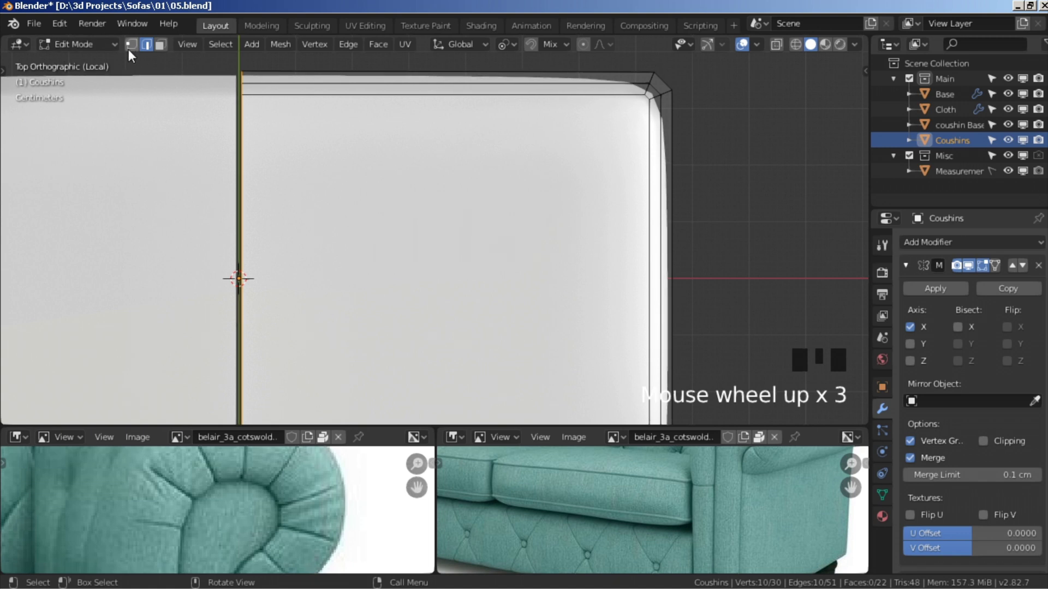
left_click(131, 44)
left_click(649, 98)
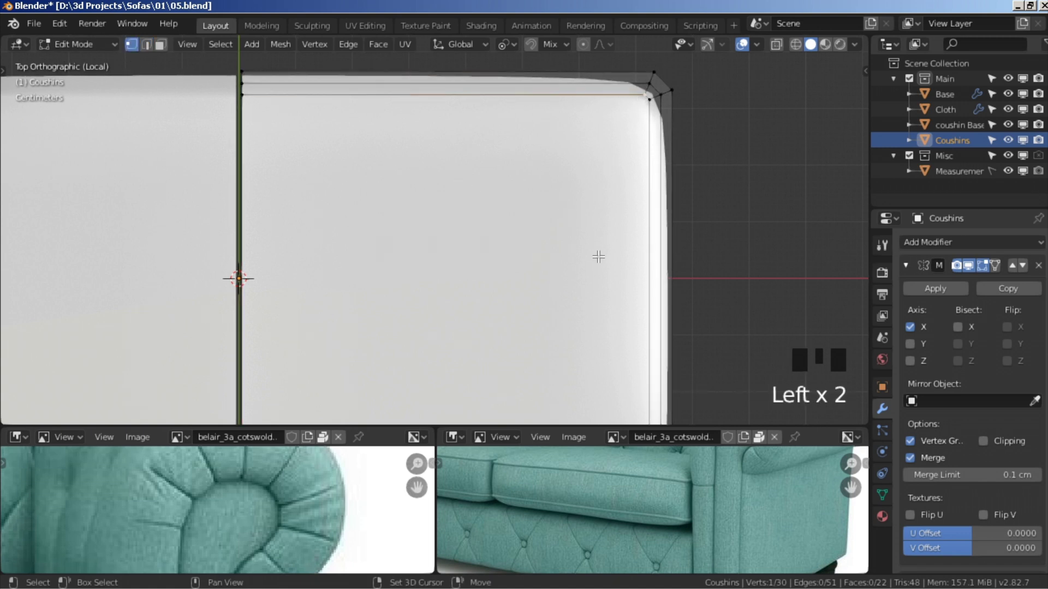
middle_click_drag(598, 257, 525, 116, "shift")
left_click(572, 357, "shift")
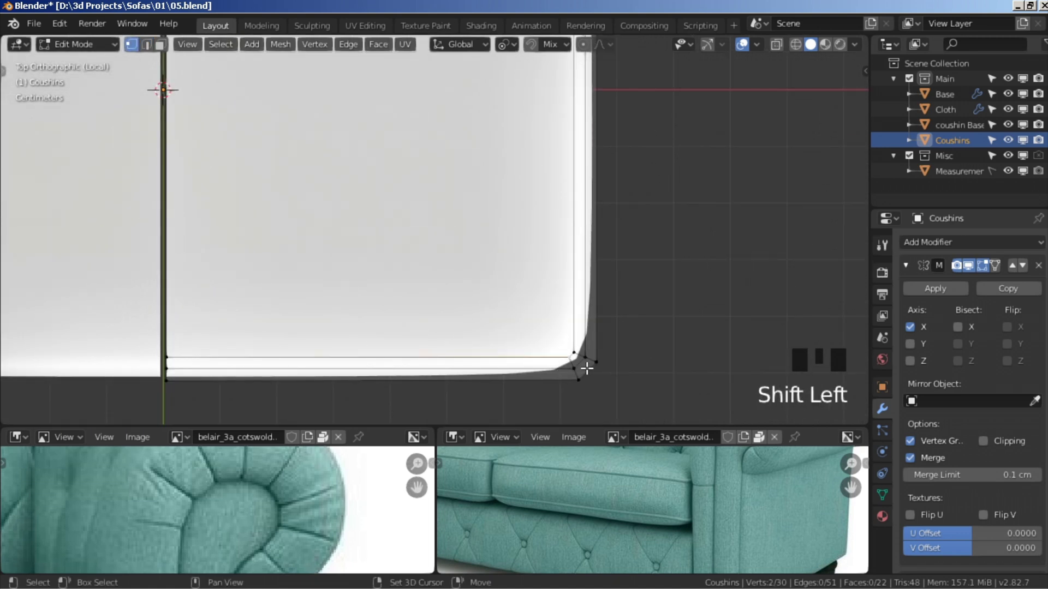
key("j")
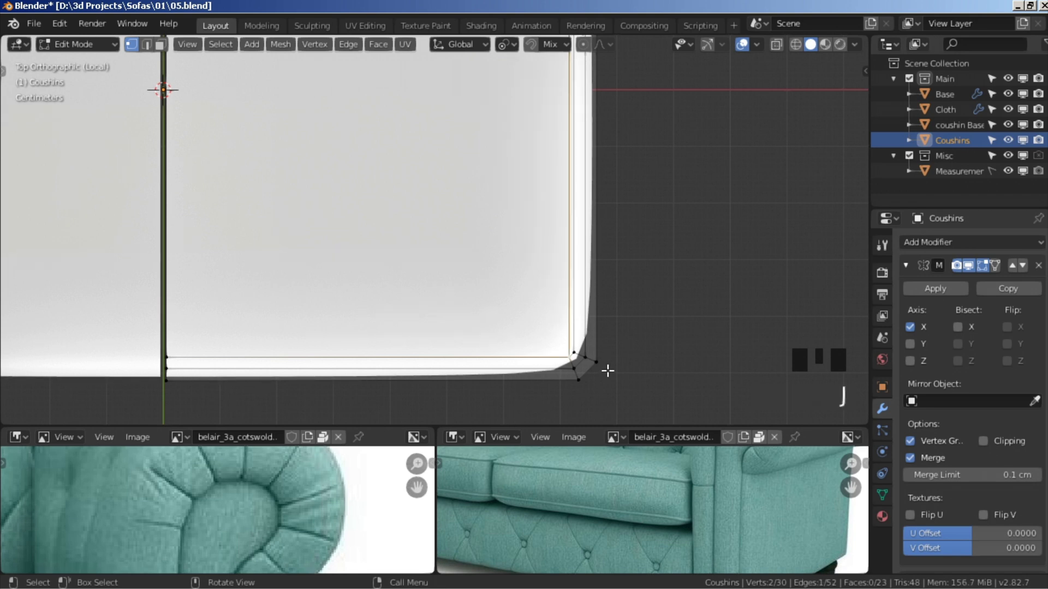
Select another pair of vertices at the cushion's lower corner
middle_click_drag(640, 397, 549, 289)
left_click(621, 124)
middle_click_drag(549, 228, 447, 187, "shift")
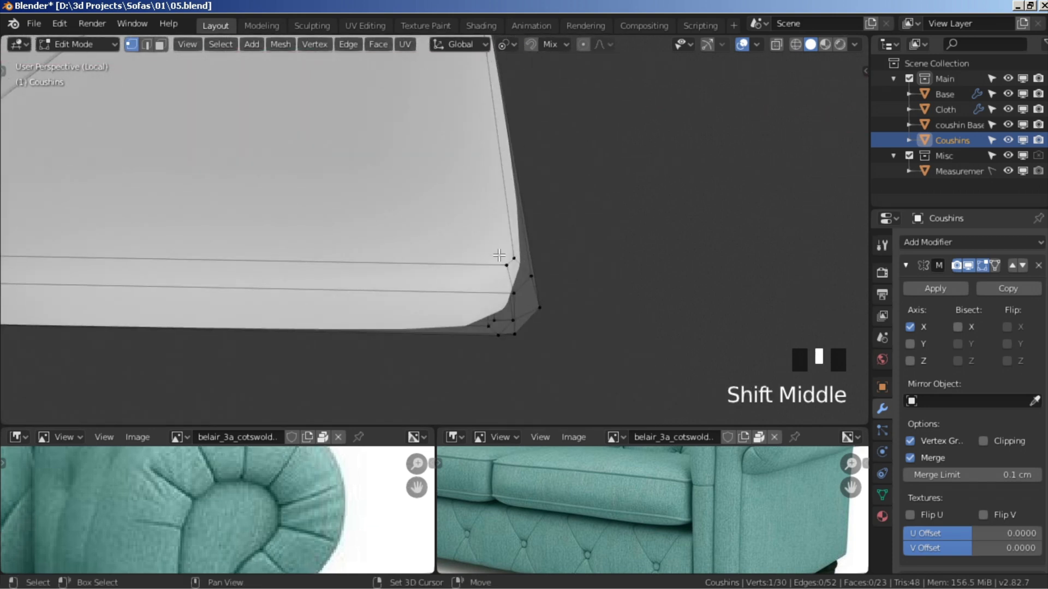
left_click(505, 261, "shift")
scroll(522, 257, "down", 5)
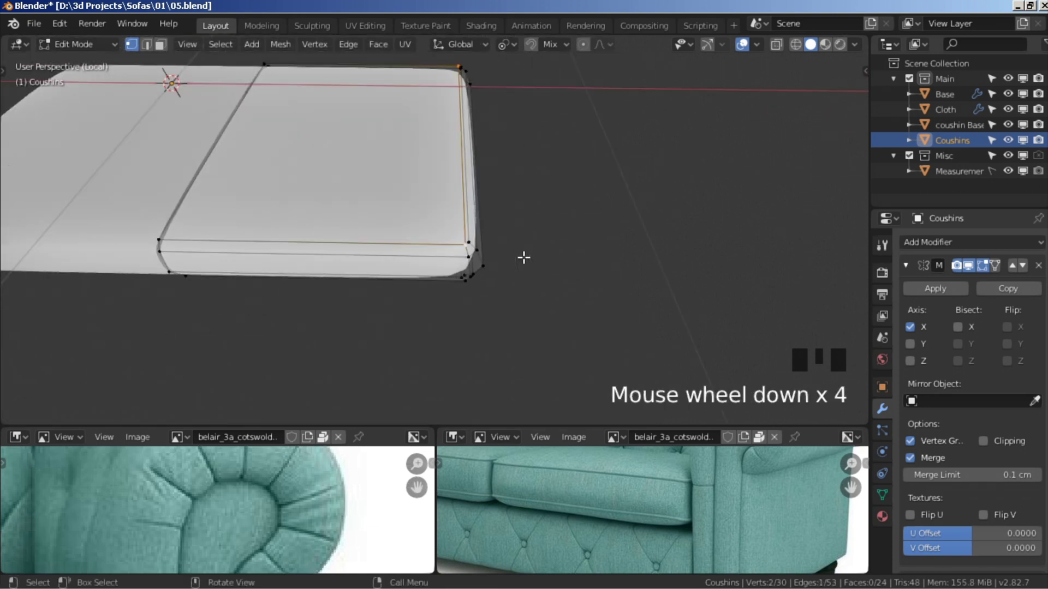
In front view, add a loop cut across the cushion at slide factor 0.95
key("KP_1")
key("ctrl+r")
left_click(327, 217)
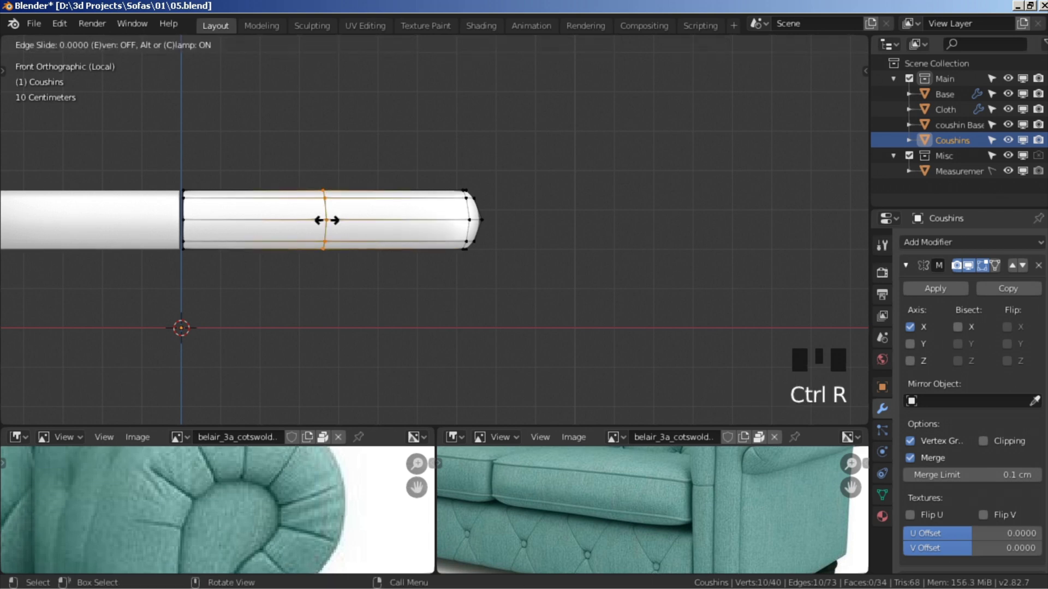
key("0")
key("period")
key("9")
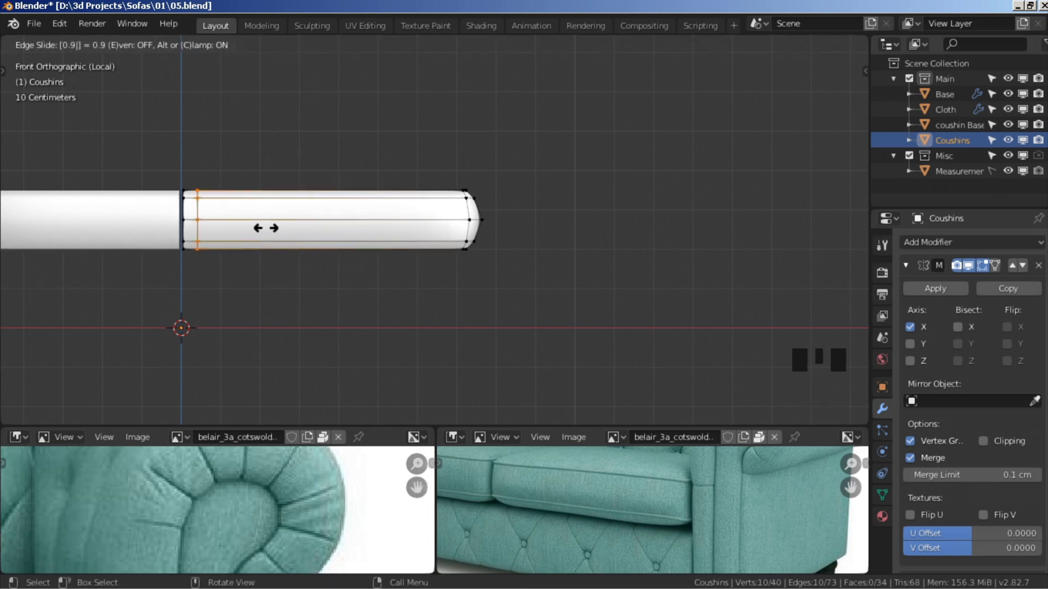
key("5")
key("Return")
Hide the mirrored half and scale the end loop to 0.877 around the Median Point
middle_click_drag(267, 229, 402, 229)
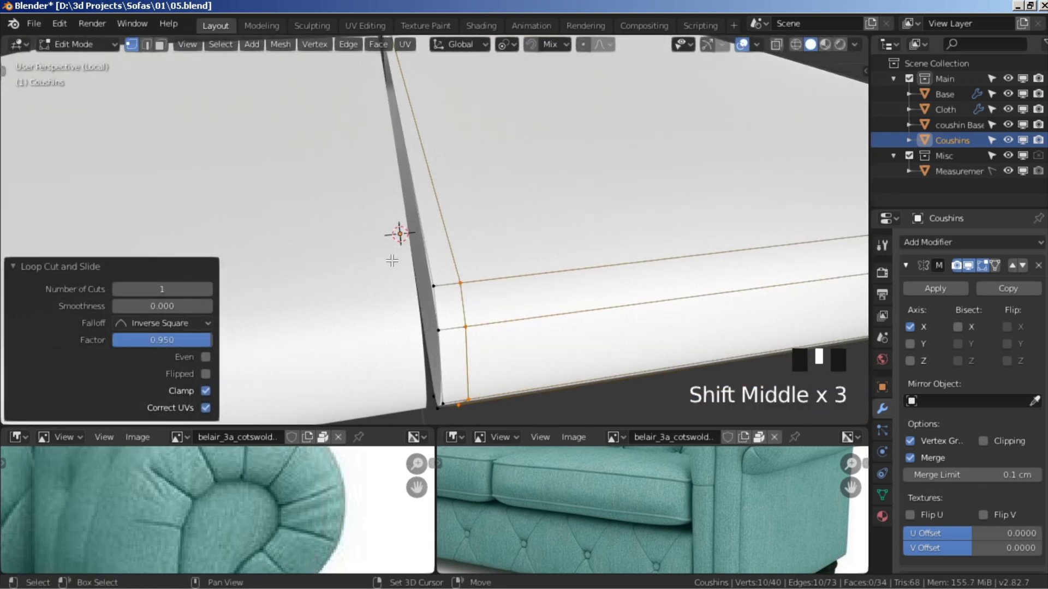
left_click(424, 265, "alt")
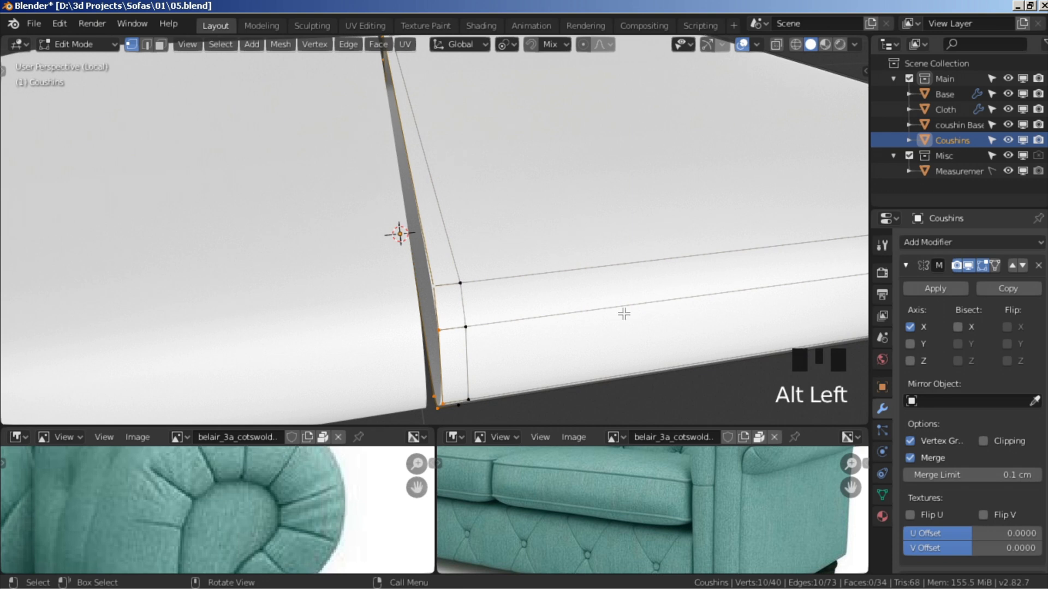
left_click(982, 267)
middle_click_drag(435, 271, 564, 290)
scroll(562, 192, "down", 3)
scroll(646, 326, "up", 2)
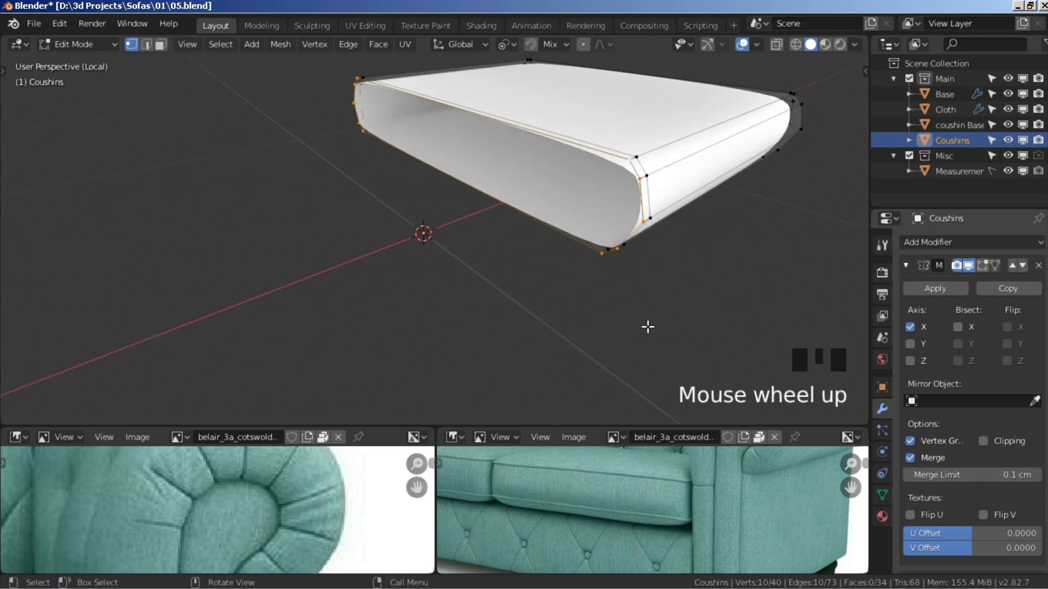
left_click(509, 48)
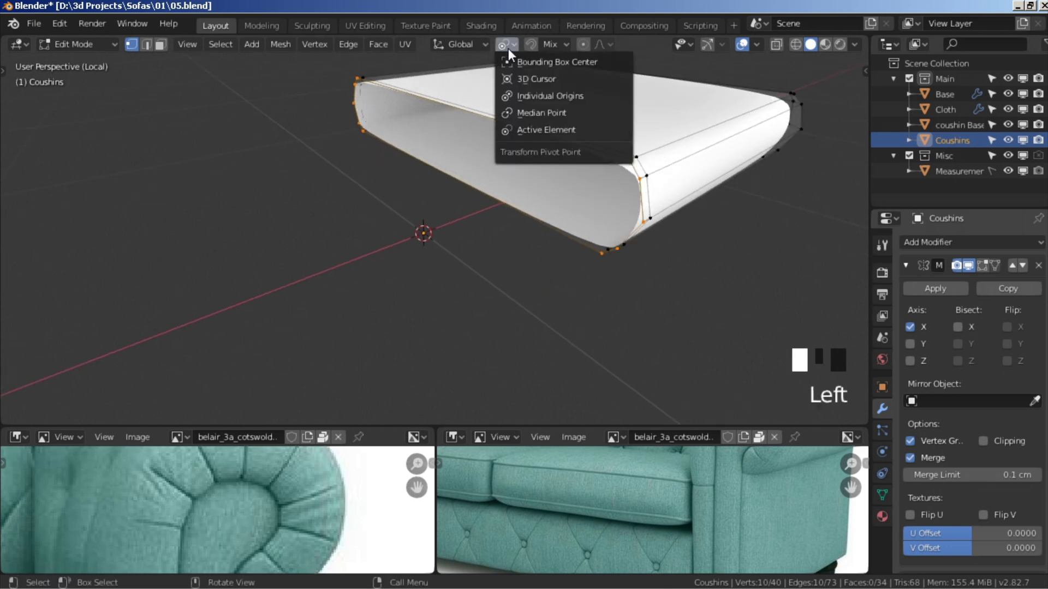
left_click(541, 111)
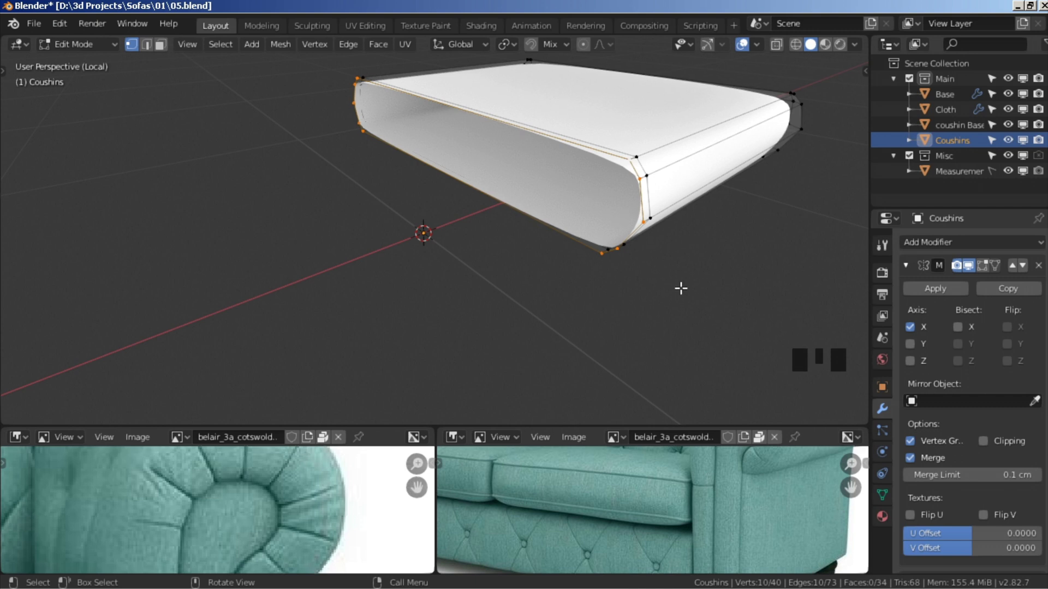
key("s")
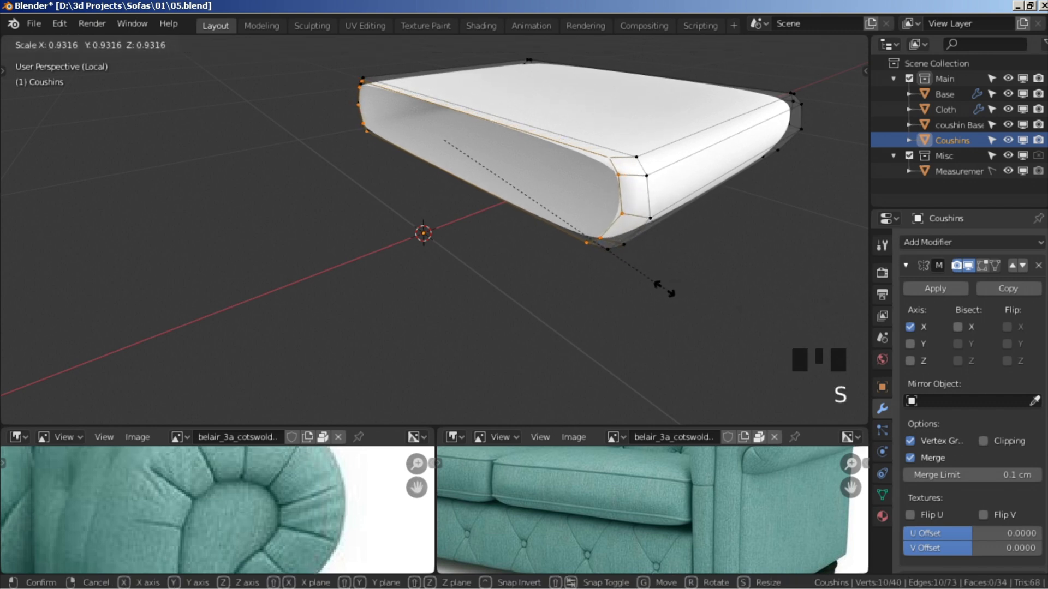
left_click(648, 286)
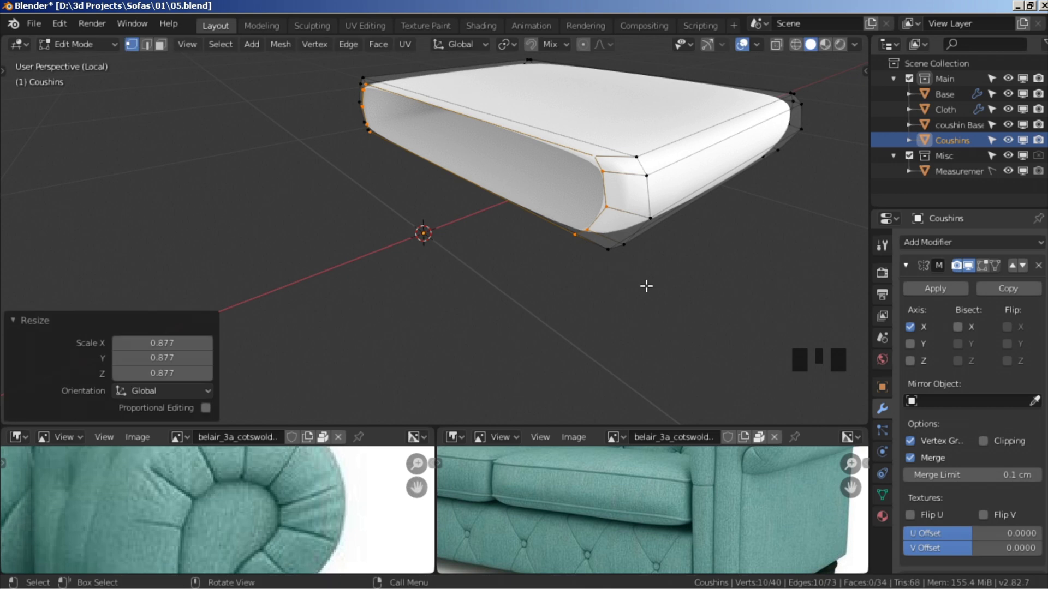
In edge mode, deselect the stray edges on the cushion's underside
left_click(148, 49)
middle_click_drag(321, 108, 519, 204)
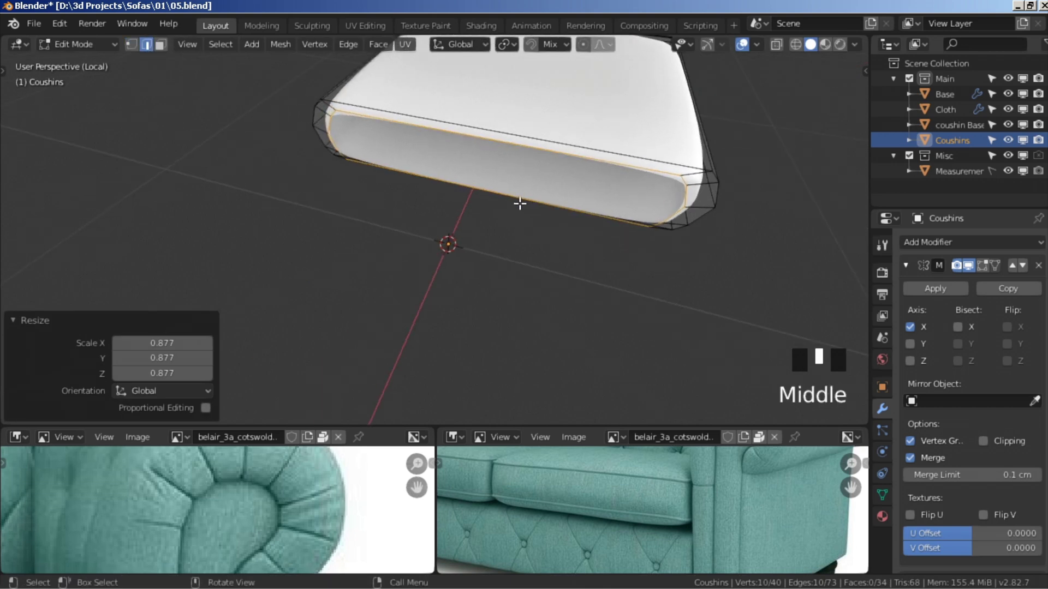
left_click(495, 146, "shift")
middle_click_drag(494, 146, 517, 181)
left_click(514, 189, "shift")
Close the cushion's open end by bridging the two end loops with LoopTools Bridge
left_click(514, 191, "shift")
right_click(506, 134)
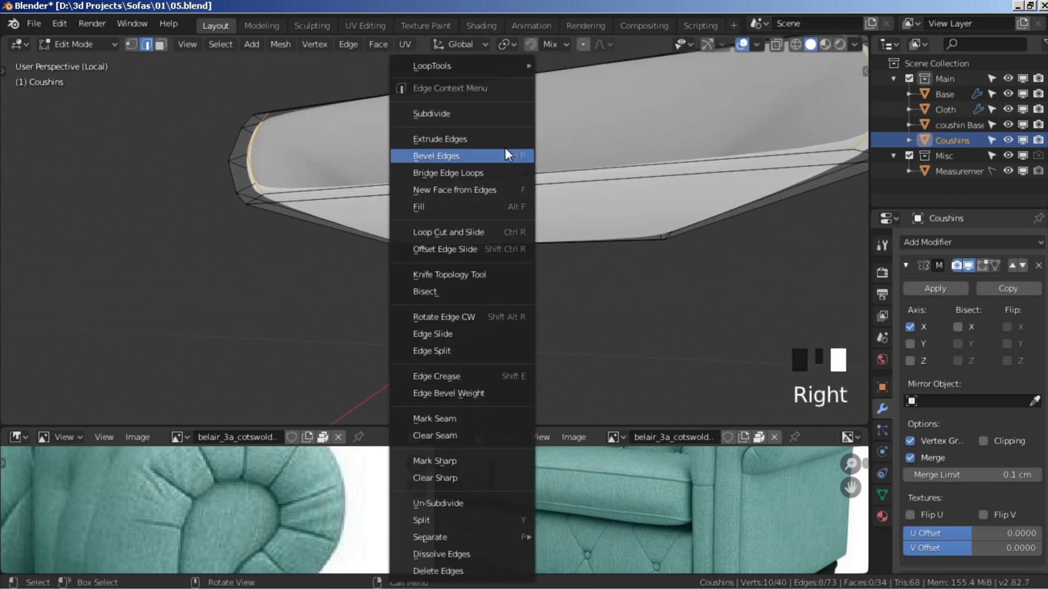
mouse_move(471, 60)
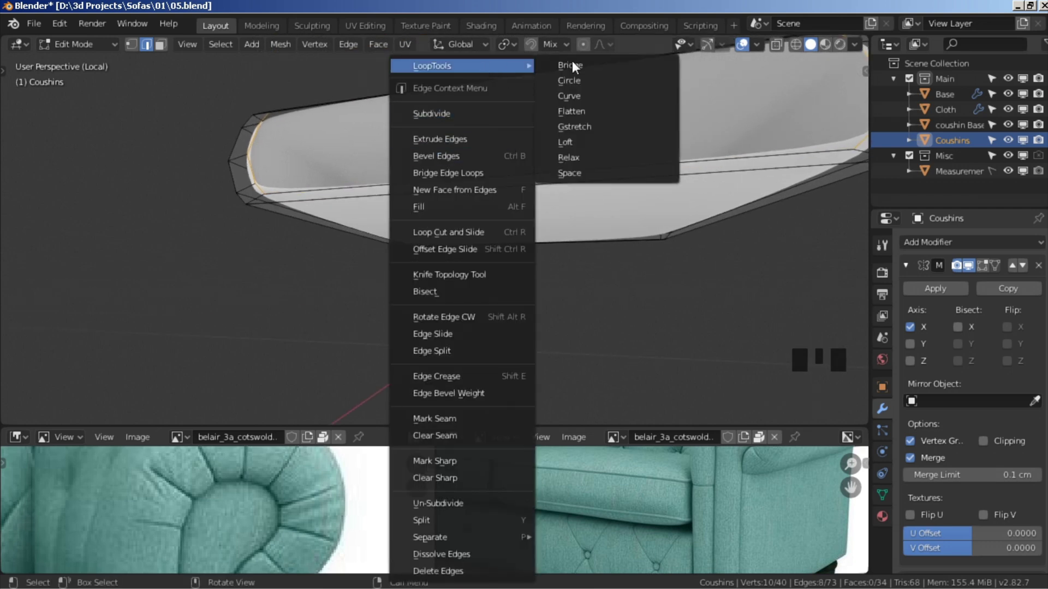
left_click(588, 64)
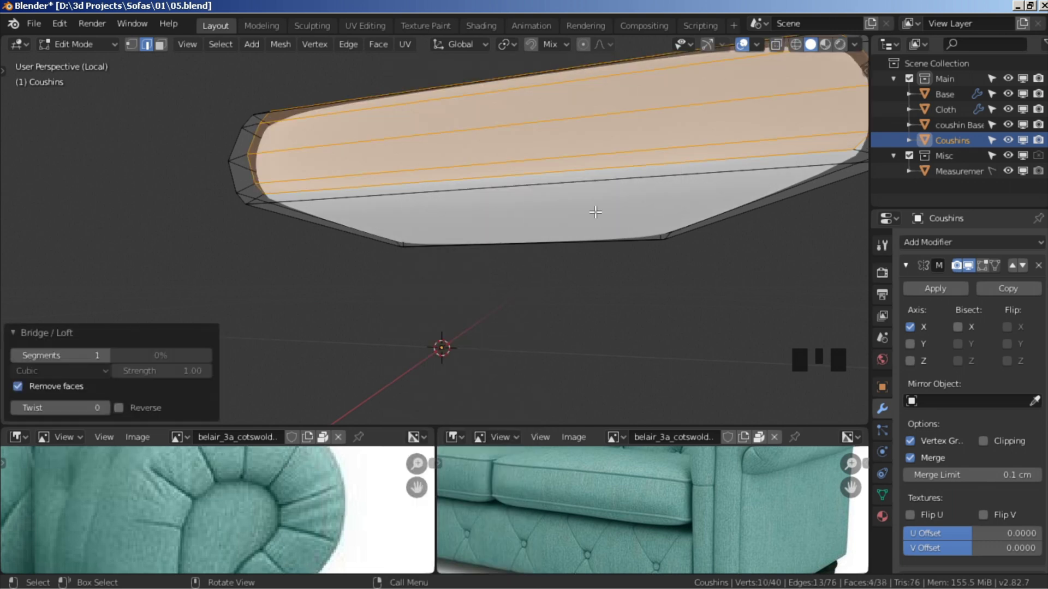
scroll(616, 269, "down", 5)
middle_click_drag(615, 269, 448, 375)
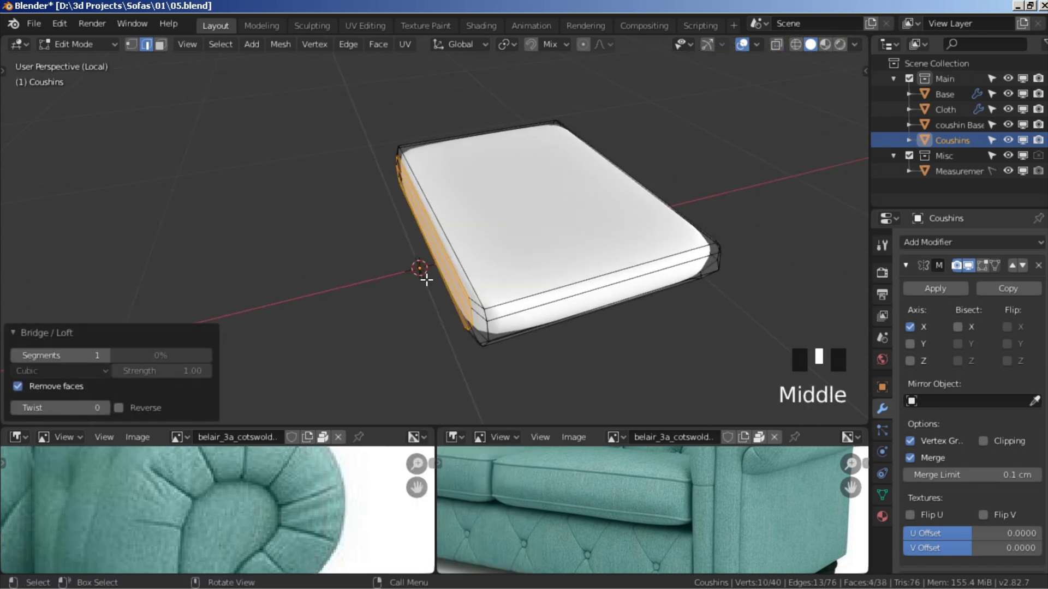
Clear the selection and select the cushion's top and bottom faces in face mode
key("alt+a")
middle_click_drag(513, 309, 564, 316)
middle_click_drag(585, 351, 516, 289, "shift")
left_click(160, 44)
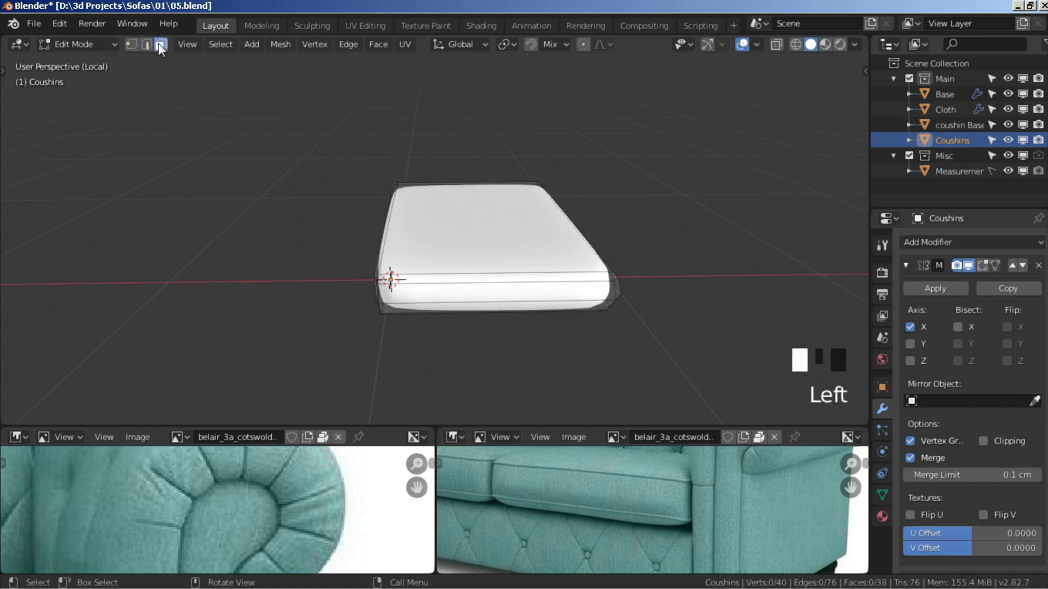
left_click(556, 254)
middle_click_drag(467, 299, 504, 310)
left_click(497, 196, "shift")
Extrude the top and bottom faces in place and stretch them along Z to 1.537
key("KP_1")
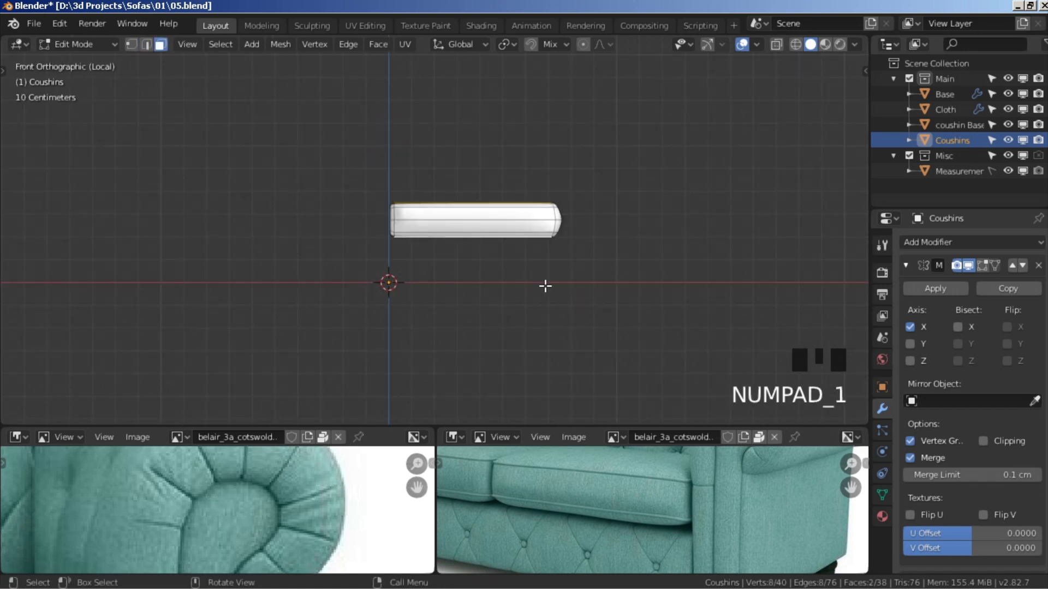
scroll(671, 309, "up", 4)
key("e")
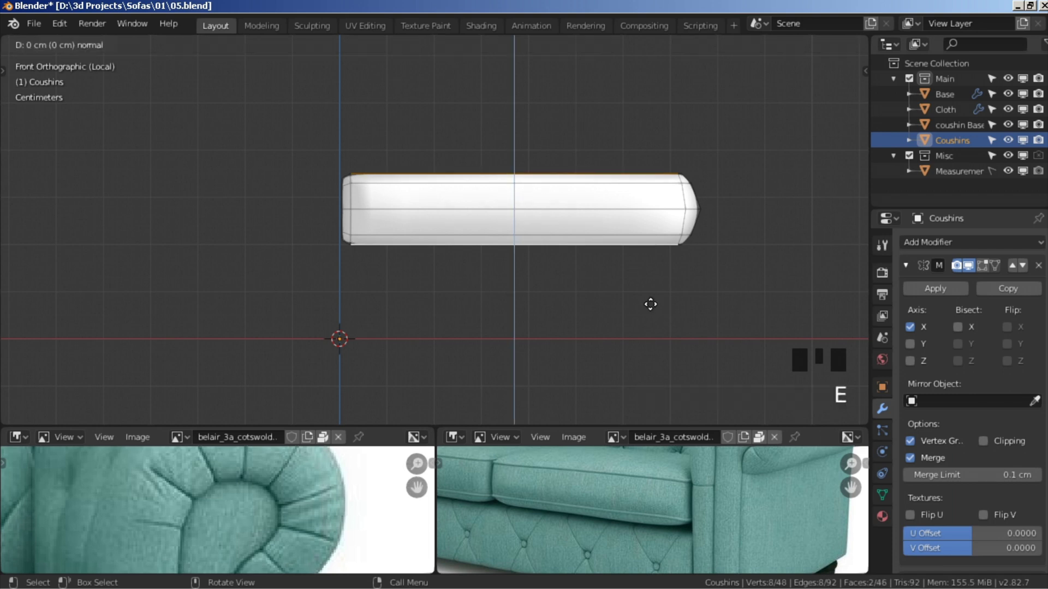
left_click(651, 304)
key("s")
key("z")
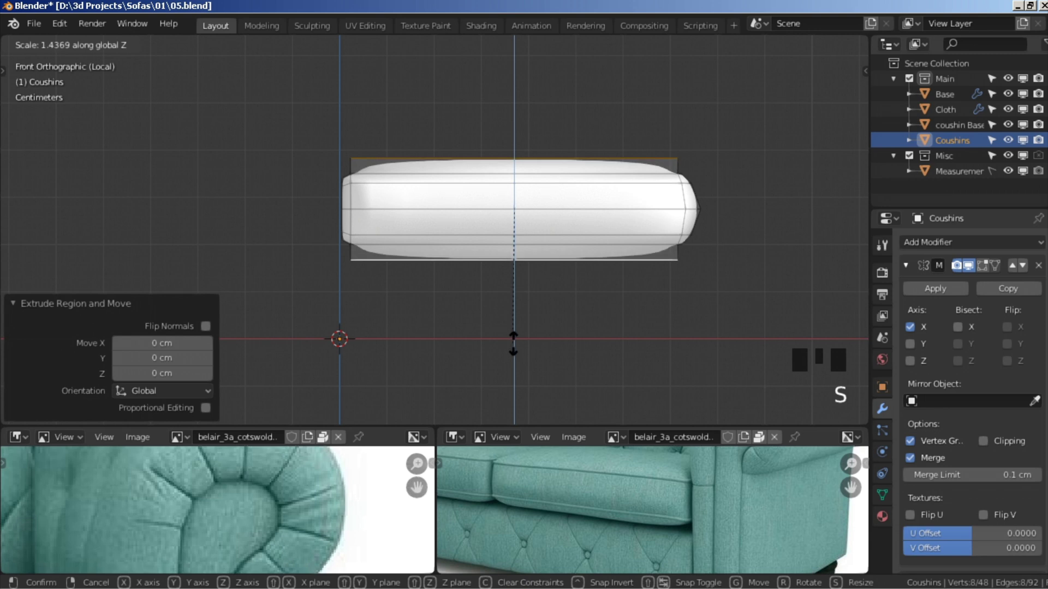
left_click(521, 352)
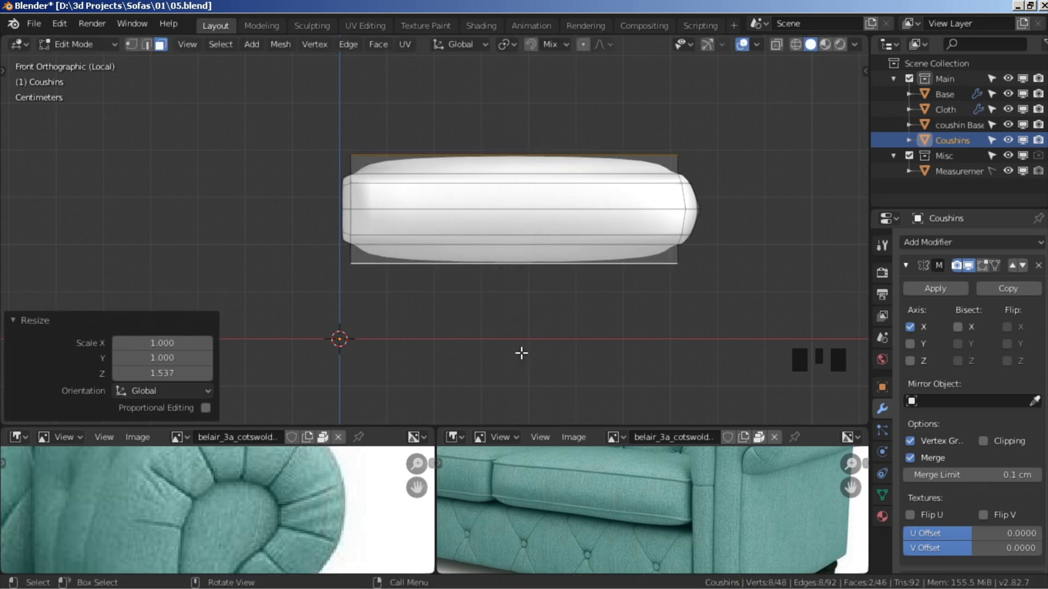
Shrink the extruded faces horizontally to 0.527, keeping their height
key("s")
key("shift+z")
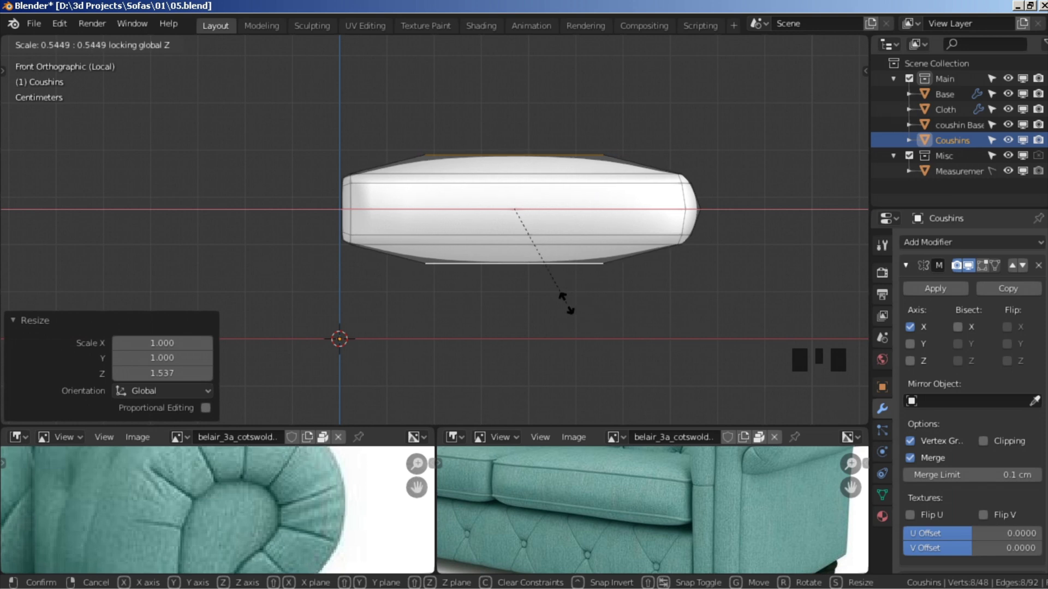
left_click(562, 302)
scroll(478, 229, "down", 3)
Scale the faces horizontally again to 0.876, checking the shape without overlays
key("shift+alt+z")
middle_click_drag(543, 201, 549, 236)
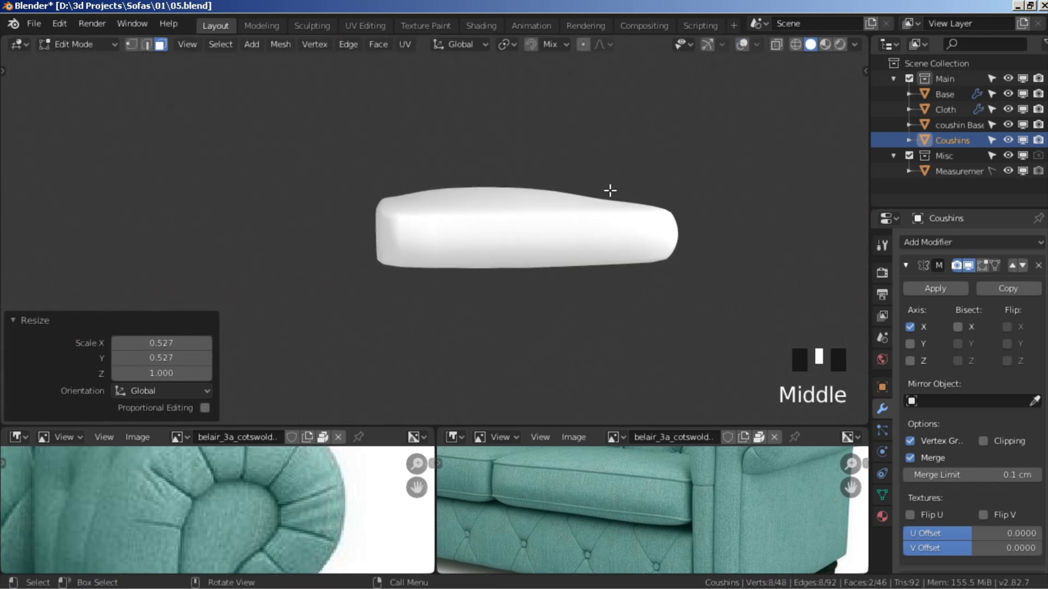
key("shift+alt+z")
key("s")
key("shift+z")
key("s")
key("shift+z")
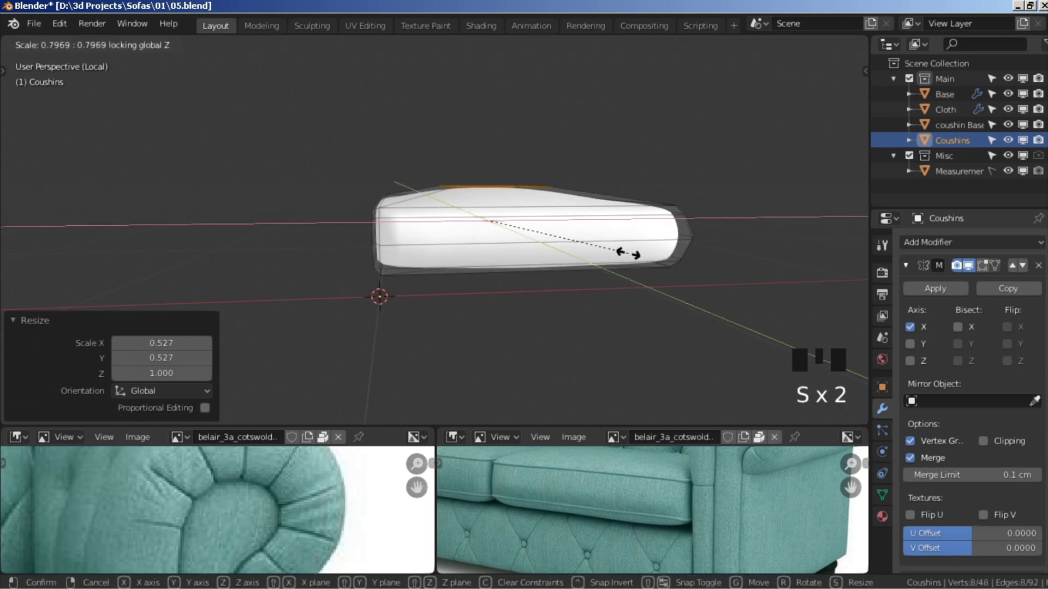
left_click(633, 249)
key("shift+alt+z")
key("shift+alt+z")
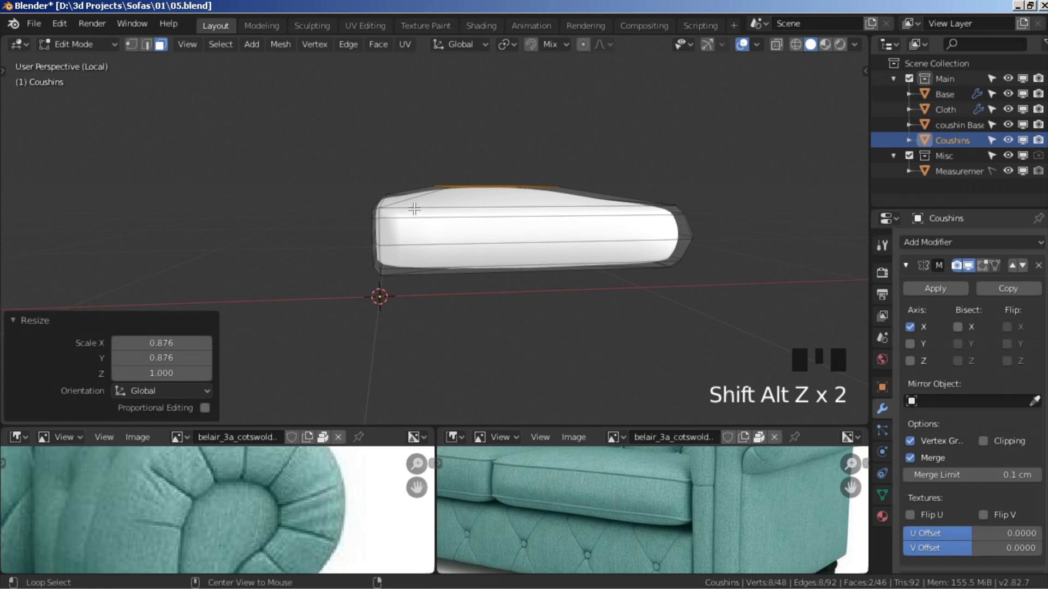
Select the cushion's upper side and front edge loops in vertex mode
key("1")
middle_click_drag(412, 202, 498, 244)
left_click(492, 244, "alt")
left_click(467, 241, "alt+shift")
middle_click_drag(430, 231, 672, 248)
left_click(356, 225, "alt+shift")
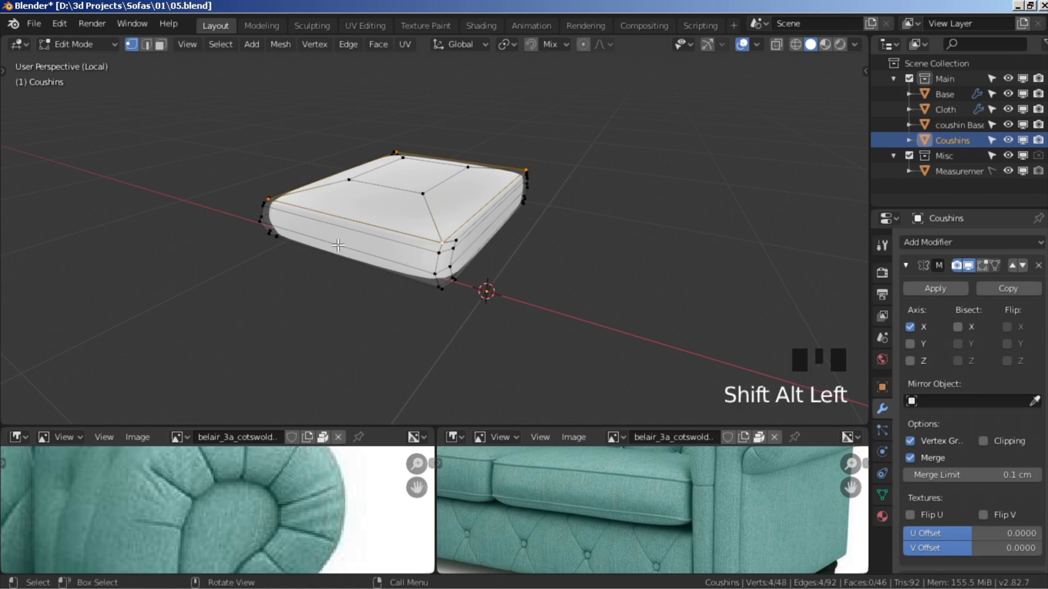
middle_click_drag(357, 224, 524, 249)
left_click(414, 308, "alt+shift")
key("ctrl+z")
Raise the selected edge loops 1.51 cm along Z in front view
key("KP_1")
middle_click_drag(570, 227, 526, 300, "shift")
key("g")
key("z")
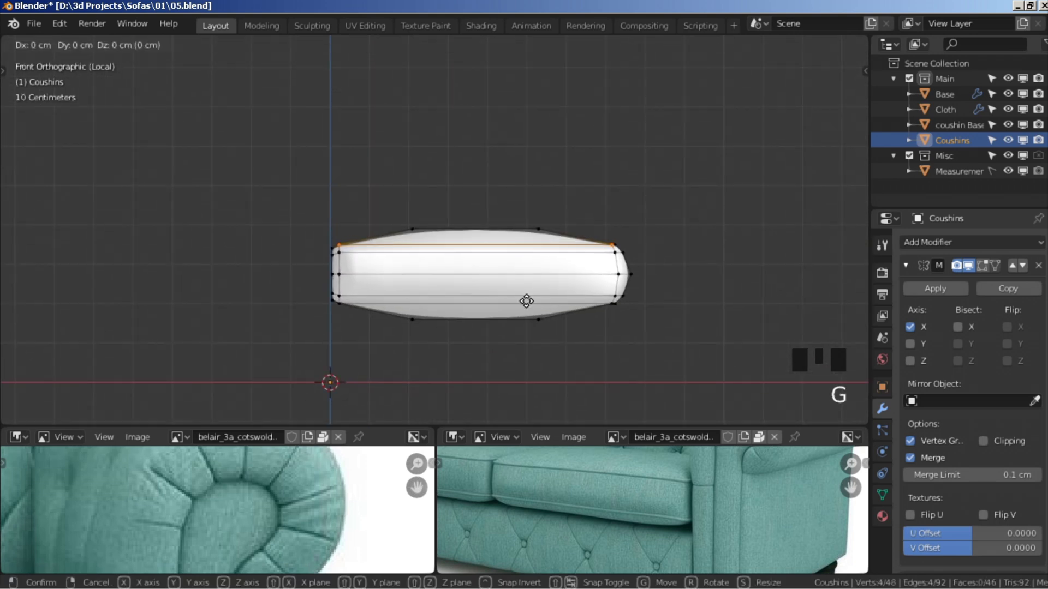
left_click(532, 298)
key("a")
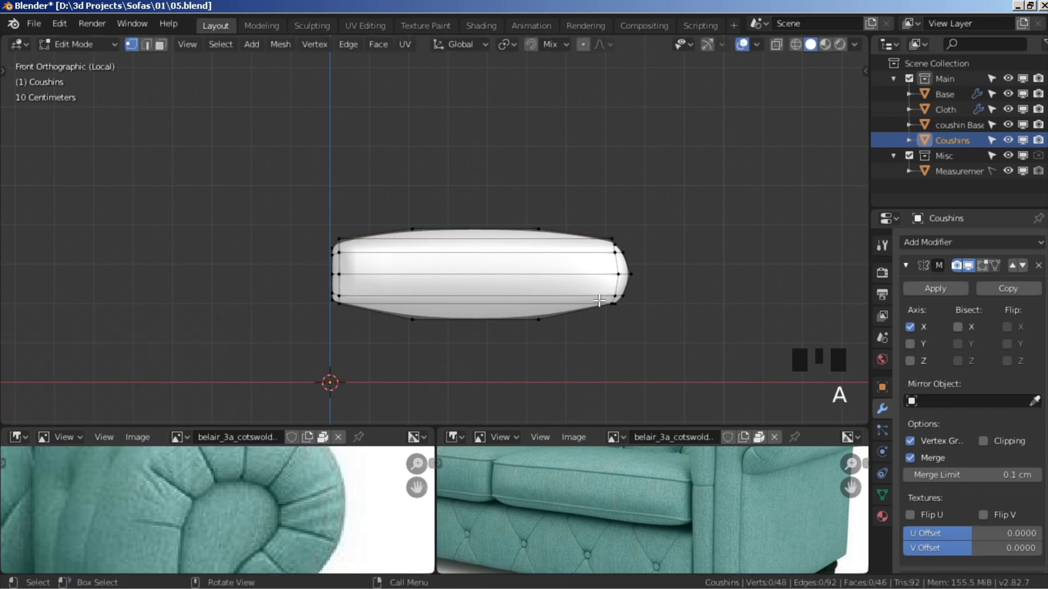
key("ctrl+z")
Scale the raised loops horizontally to 0.929 to round the cushion's crown
key("s")
key("shift+z")
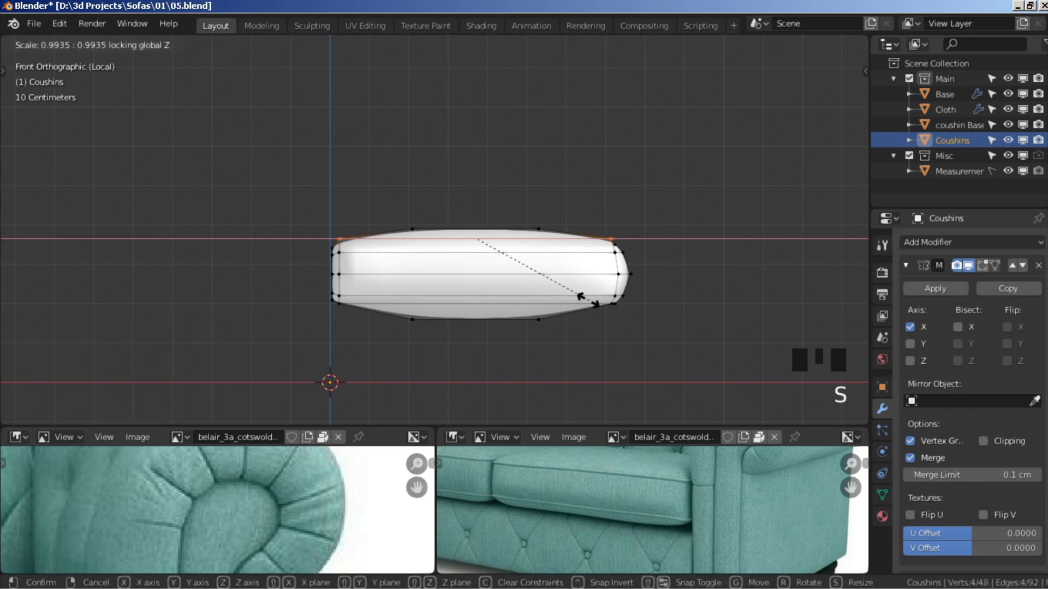
left_click(503, 260)
middle_click_drag(502, 259, 456, 304)
scroll(529, 307, "down", 3)
scroll(538, 261, "down", 4)
scroll(538, 262, "up", 3)
Check the cushion in front view, then maximize the sofa reference photo
key("shift+alt+z")
key("shift+alt+z")
key("KP_1")
key("ctrl+space")
scroll(252, 209, "up", 4)
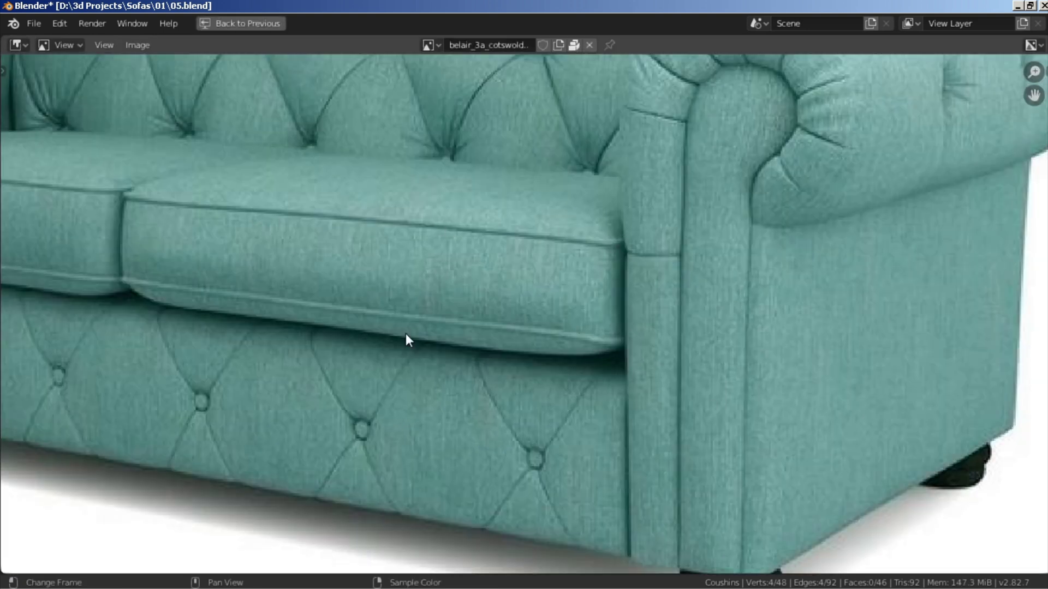
Restore the full layout and select the cushion's upper and lower horizontal edge loops
key("shift+space")
scroll(485, 242, "up", 5)
middle_click_drag(485, 242, 553, 265, "shift")
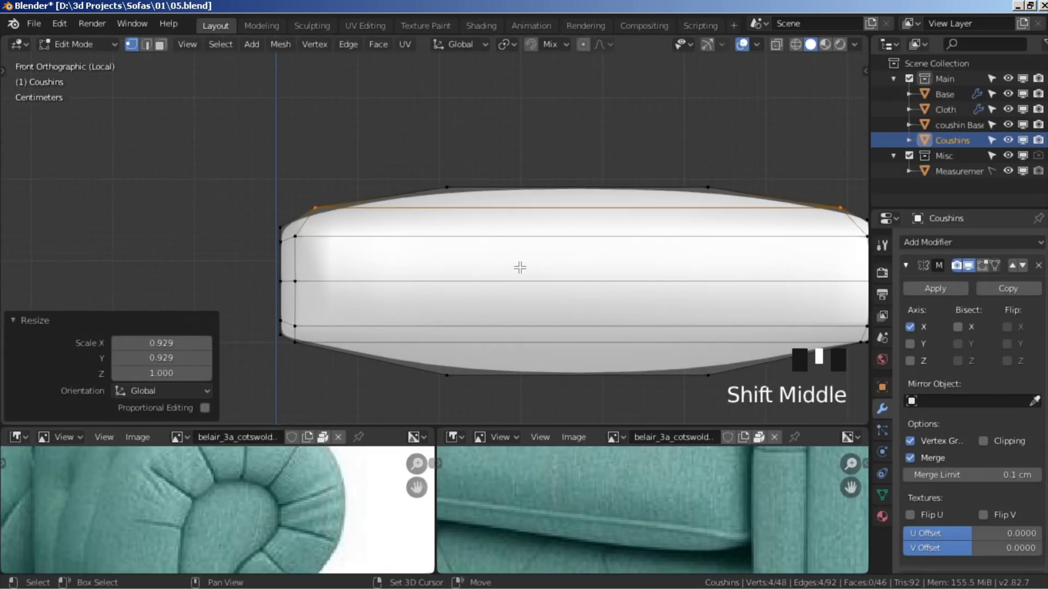
left_click(427, 238, "alt")
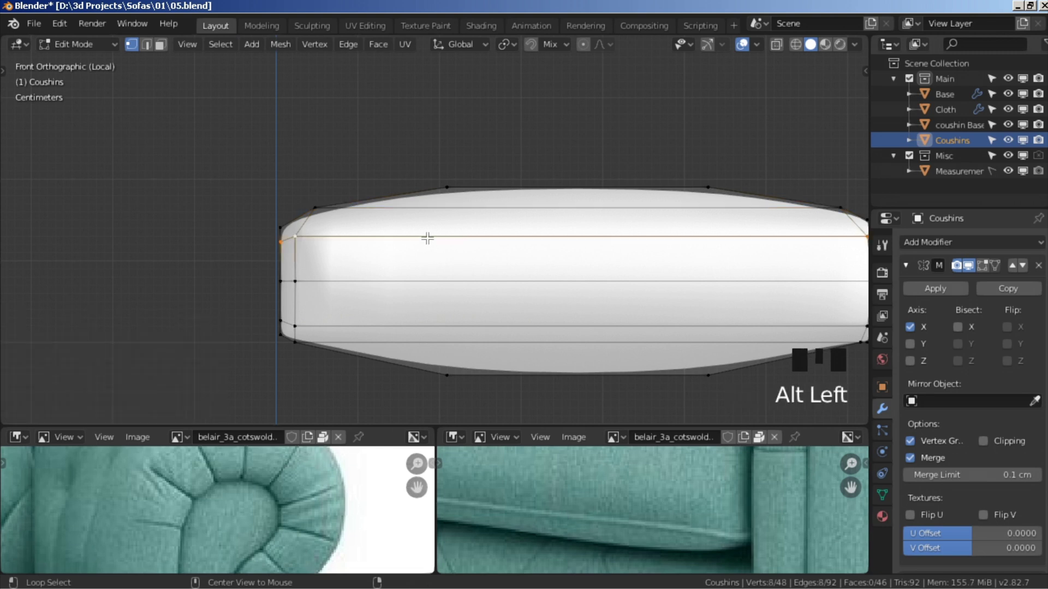
left_click(408, 325, "alt+shift")
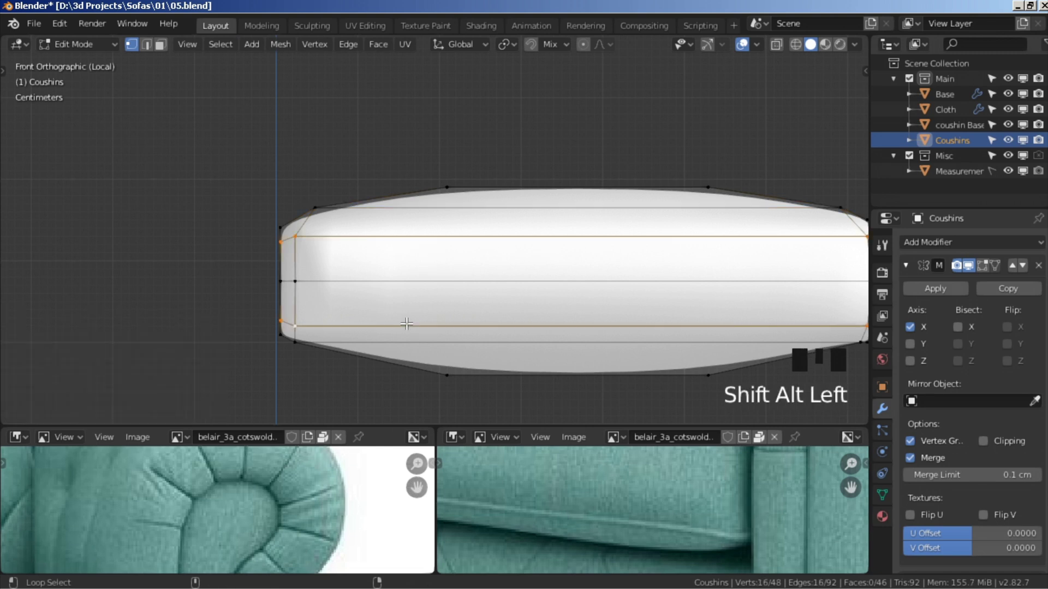
Flatten both loops with a Z scale of 0 using Individual Origins, then restore Median Point
left_click(508, 46)
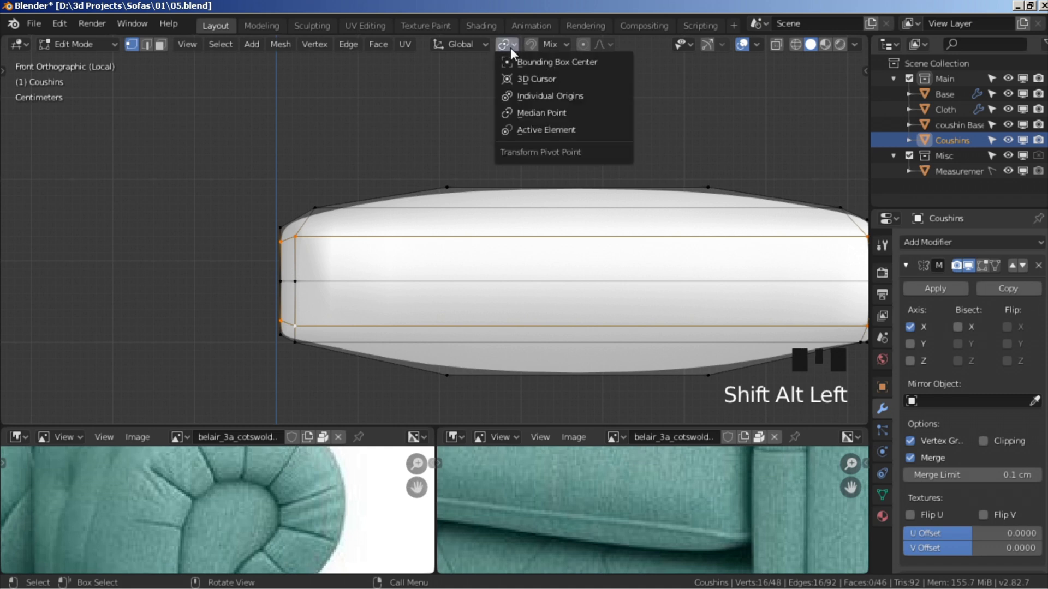
left_click(536, 98)
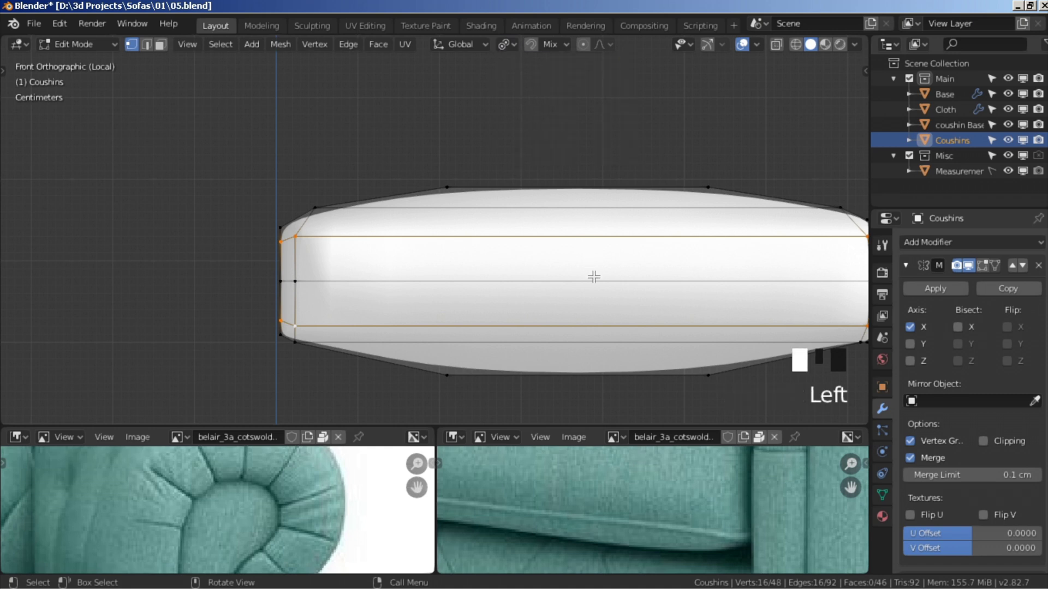
key("s")
key("z")
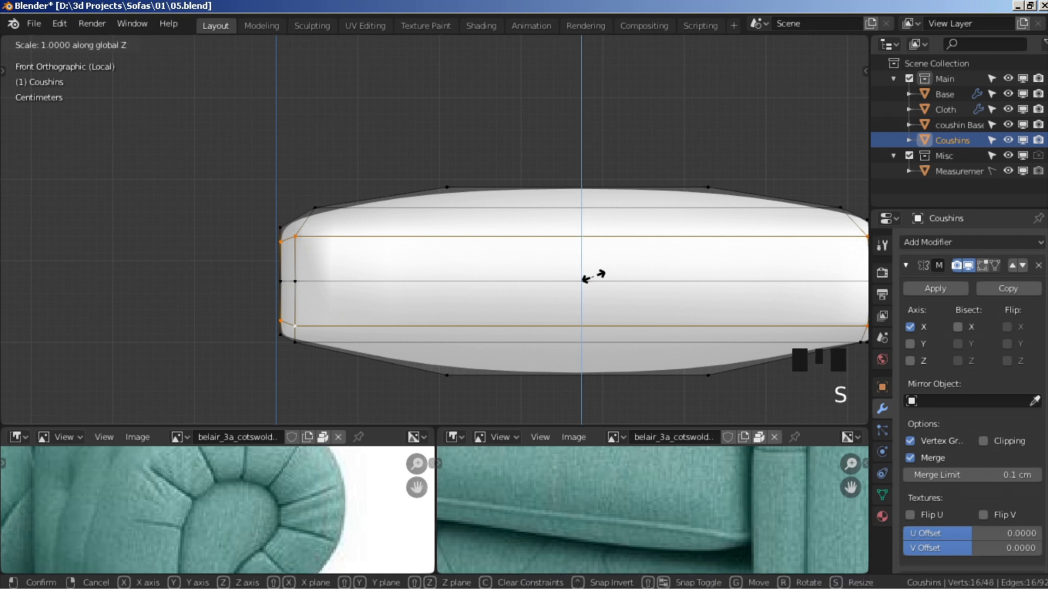
key("0")
key("Return")
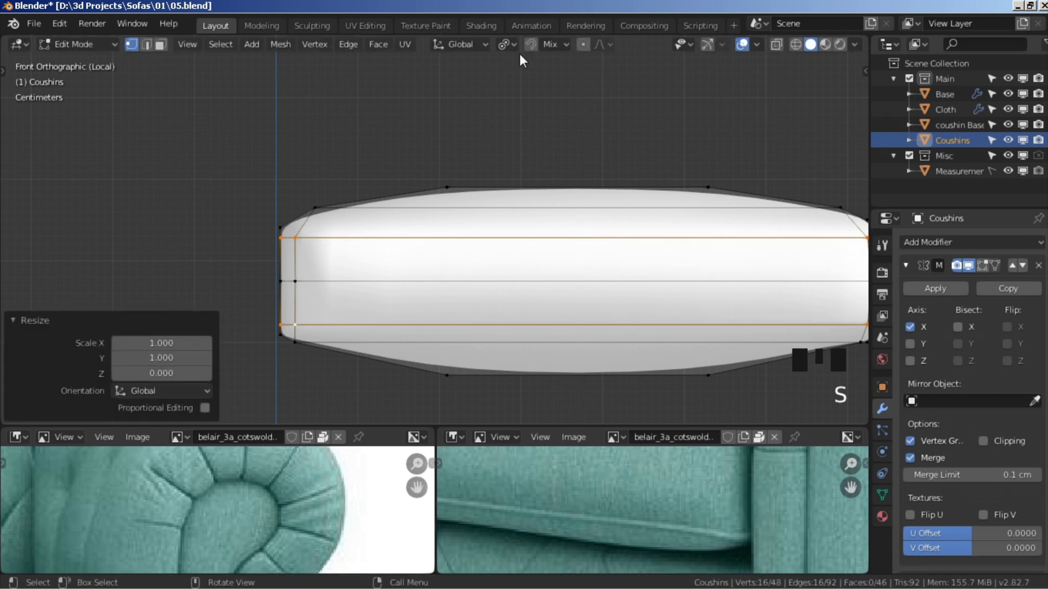
left_click(506, 44)
left_click(527, 112)
middle_click_drag(538, 117, 467, 344)
scroll(451, 334, "down", 2)
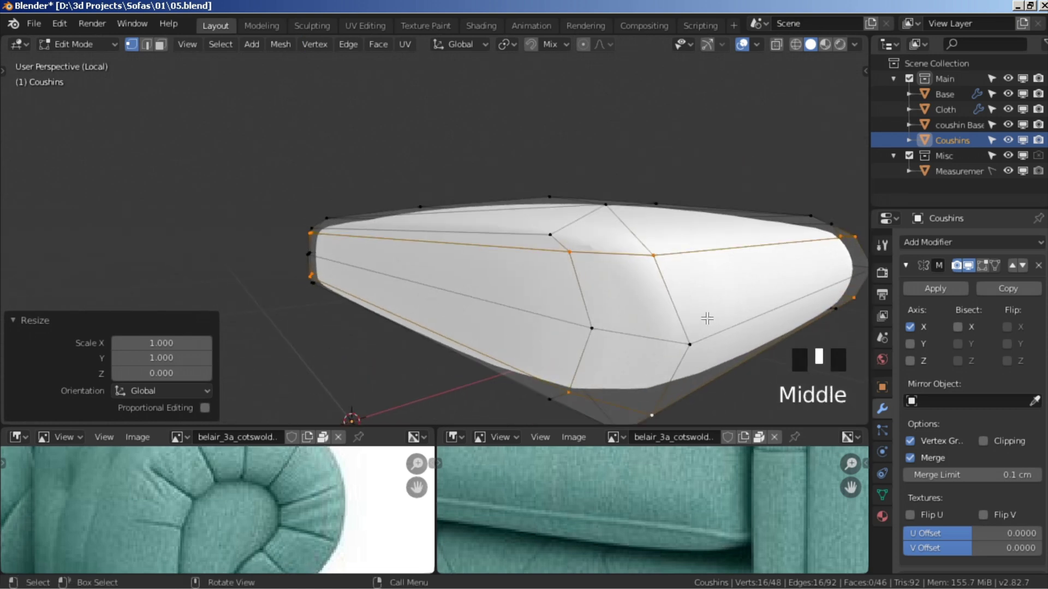
Bevel the cushion's two edge loops 1 cm wide with 3 segments
key("ctrl+b")
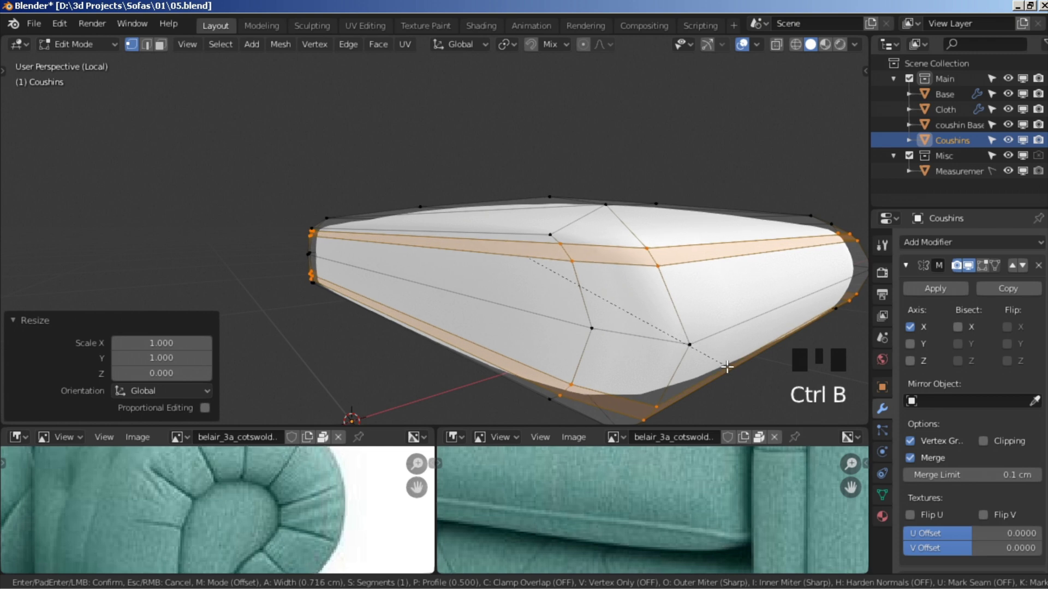
key("1")
key("Return")
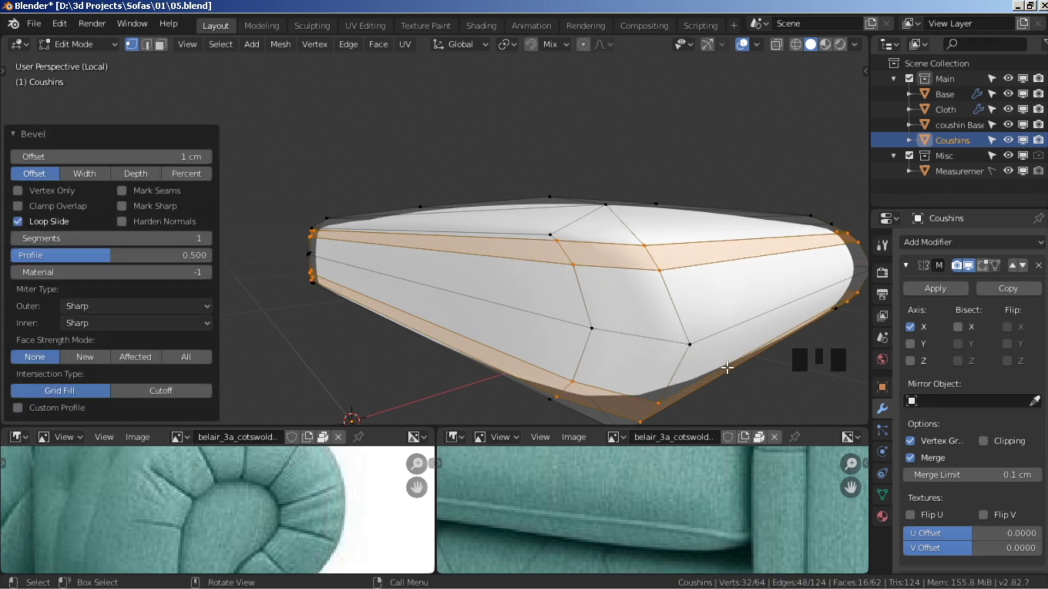
left_click(208, 238)
left_click(209, 238)
left_click(209, 238)
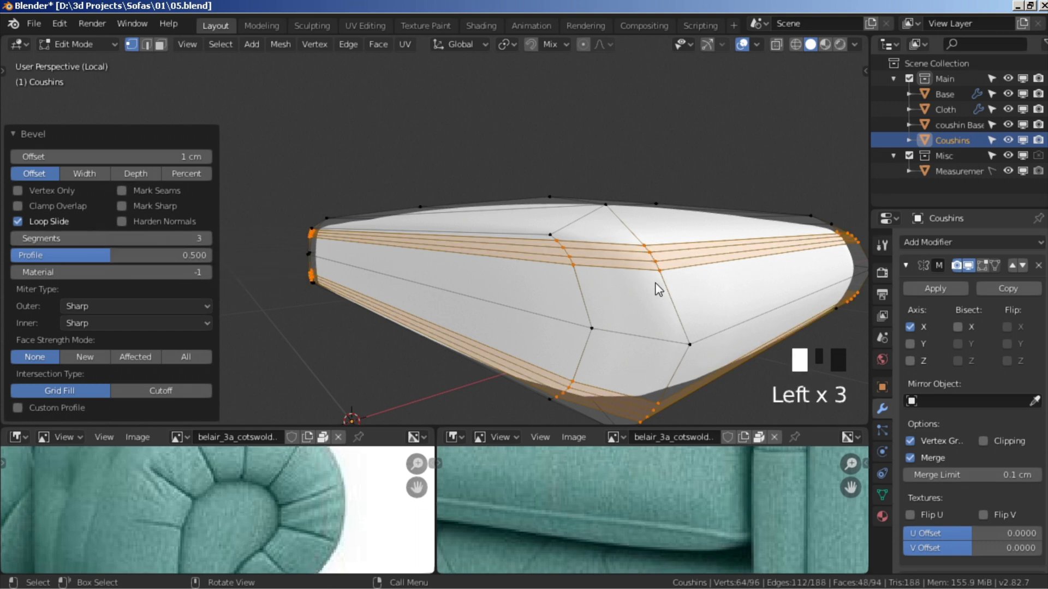
Reduce the selection to the bevels' middle loops and try a shrink/fatten offset, then undo it
key("ctrl")
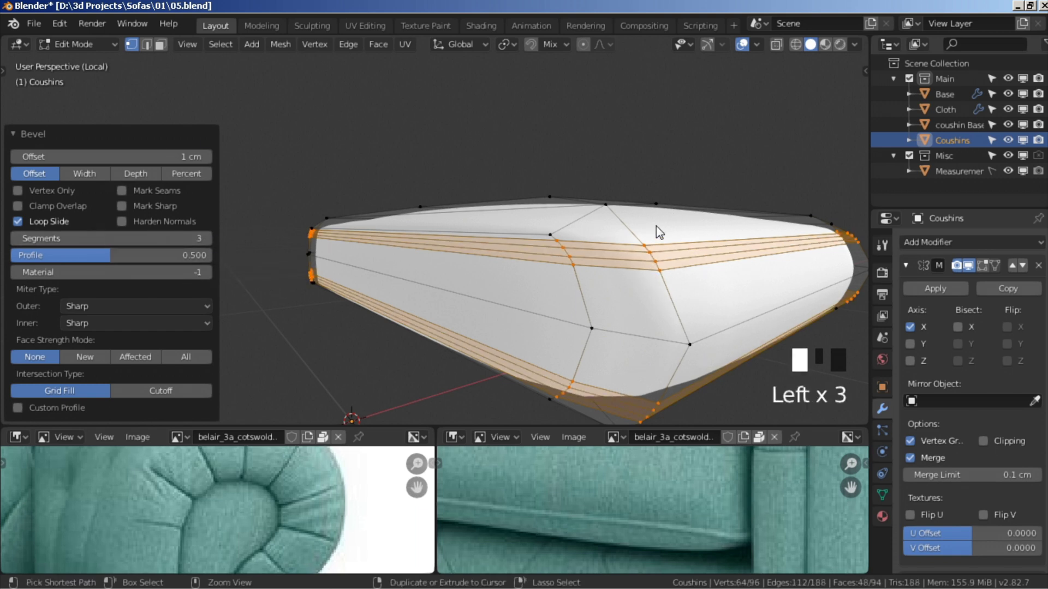
key("ctrl+KP_Subtract")
middle_click_drag(669, 234, 643, 333, "shift")
key("alt+s")
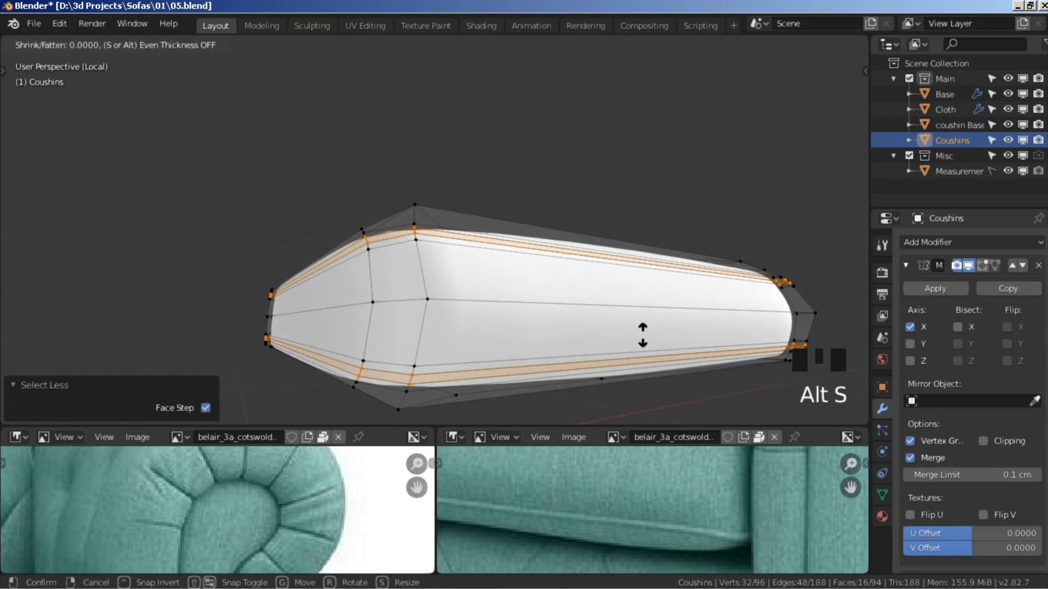
left_click(614, 306)
middle_click_drag(608, 306, 610, 222)
scroll(694, 282, "up", 2)
key("ctrl+z")
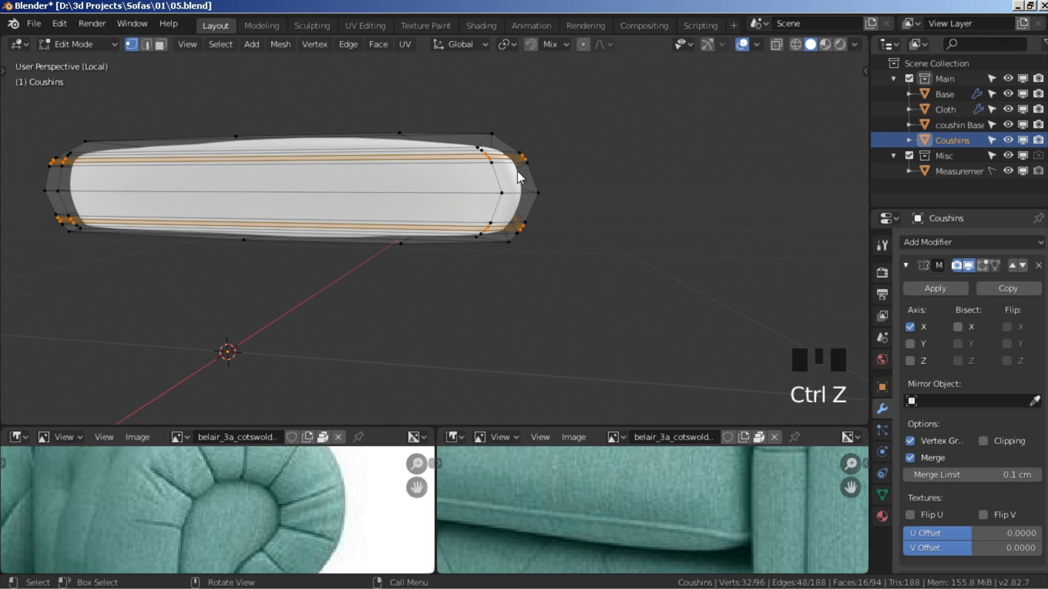
Trial-scale the middle loops outward with Z locked, compare against the reference photo, then undo
middle_click_drag(594, 210, 502, 292, "shift")
key("s")
key("shift+z")
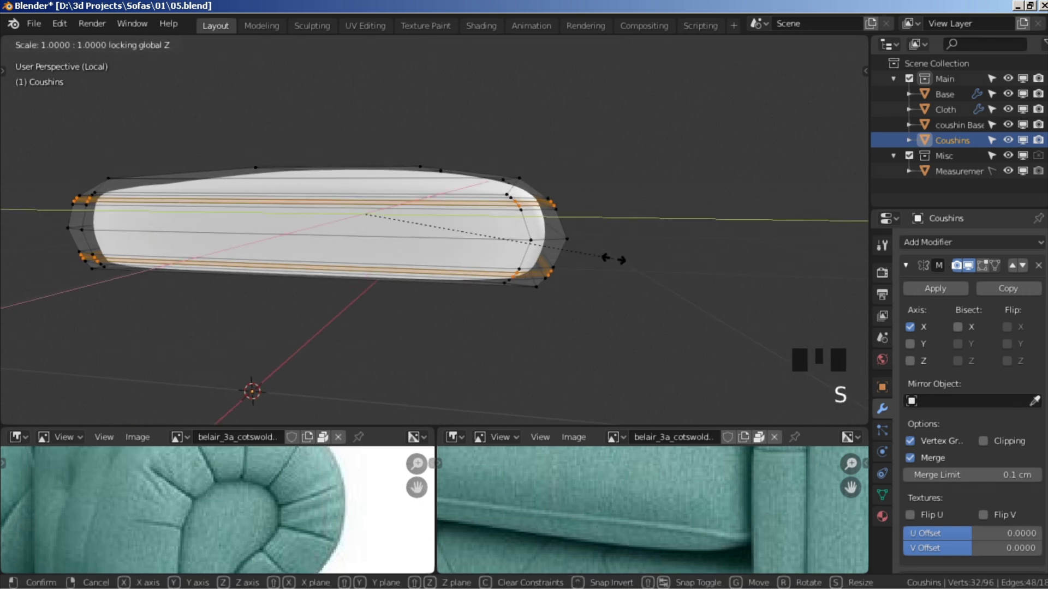
left_click(644, 265)
key("shift+alt+z")
middle_click_drag(536, 282, 552, 275)
scroll(553, 278, "down", 4)
key("ctrl+space")
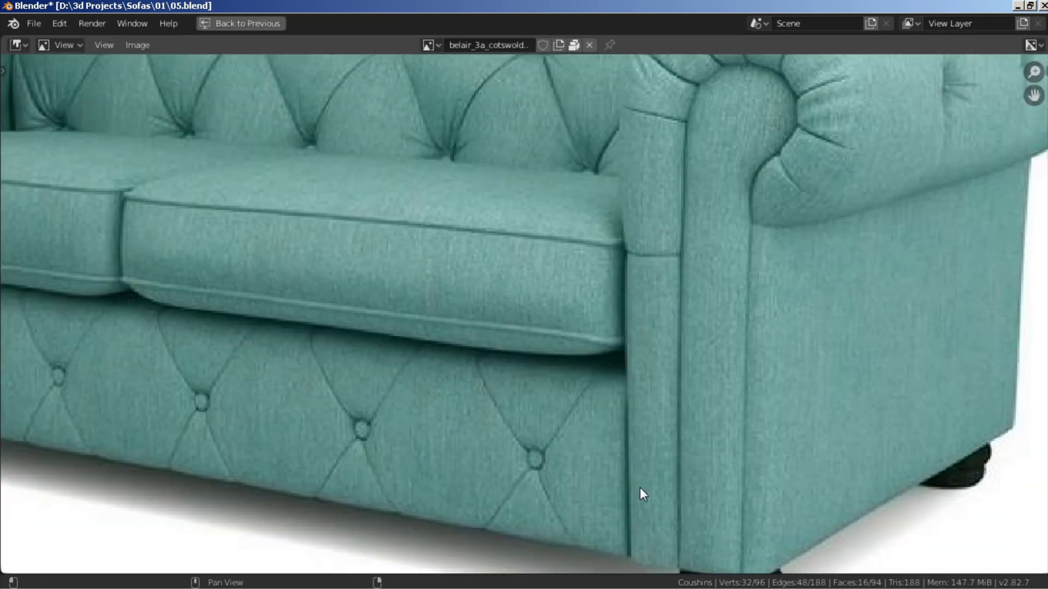
middle_click_drag(539, 340, 560, 404)
key("shift+space")
key("ctrl+z")
Scale the middle loops to 1.022 with Z locked and show the mirrored cushion in edit mode
middle_click_drag(423, 227, 463, 250)
key("s")
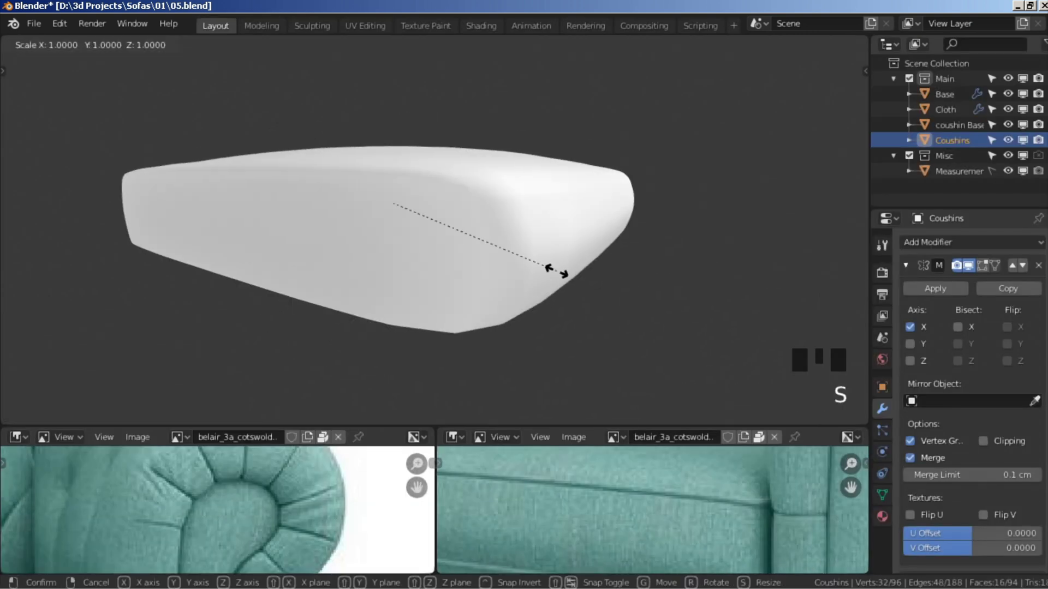
key("shift+z")
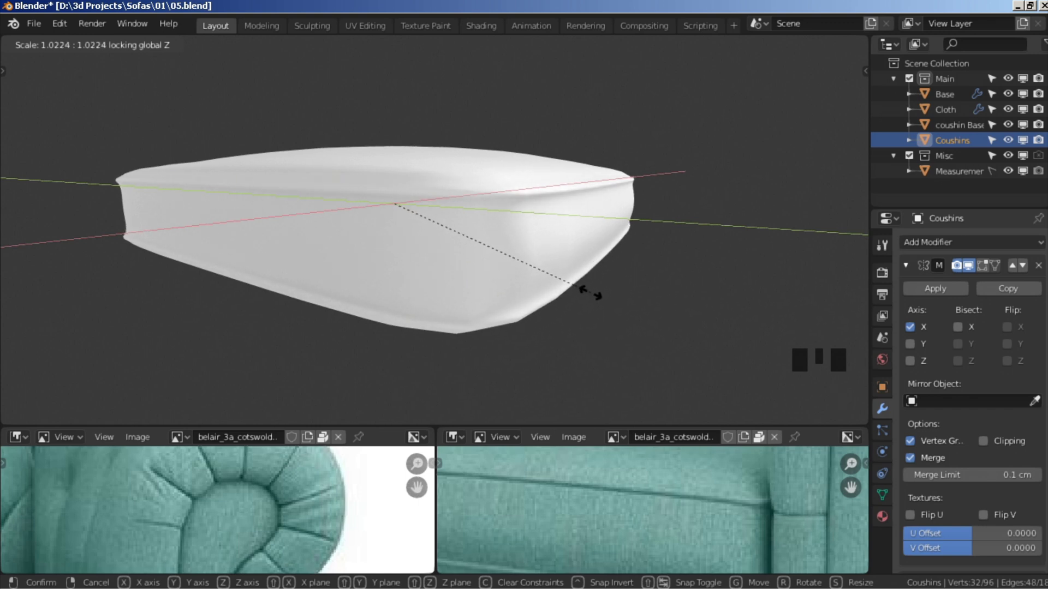
left_click(589, 293)
scroll(580, 295, "down", 2)
middle_click_drag(580, 294, 508, 315)
scroll(495, 300, "down", 5)
left_click(979, 267)
Exit local view and Edit Mode, framing the whole sofa from the front with overlays on
scroll(410, 283, "up", 4)
middle_click_drag(349, 314, 380, 311)
scroll(358, 300, "up", 3)
scroll(380, 311, "down", 6)
middle_click_drag(442, 260, 588, 249)
key("slash")
key("KP_5")
scroll(484, 259, "down", 3)
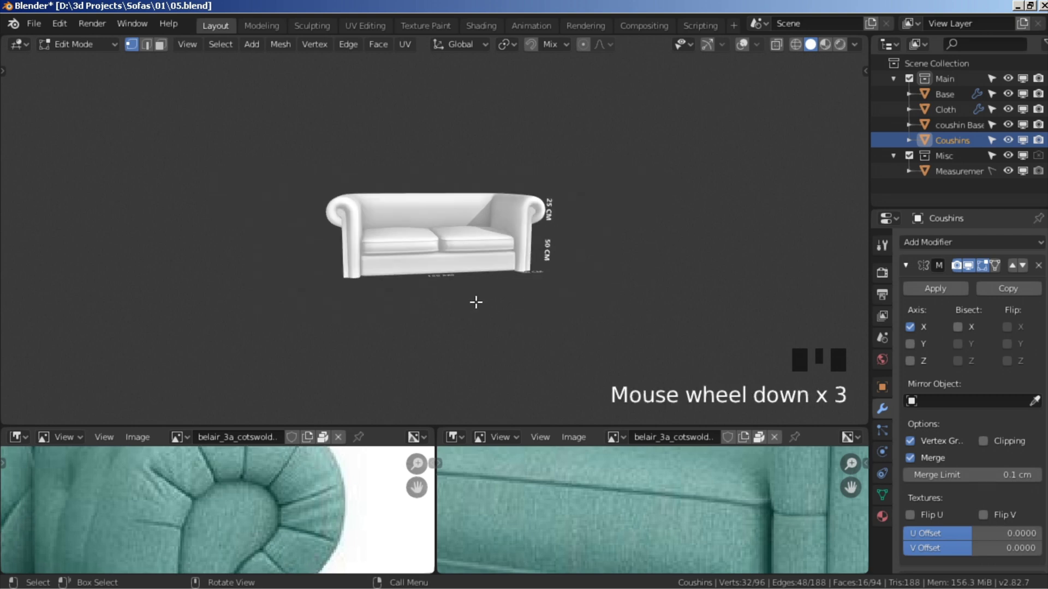
key("Tab")
key("KP_1")
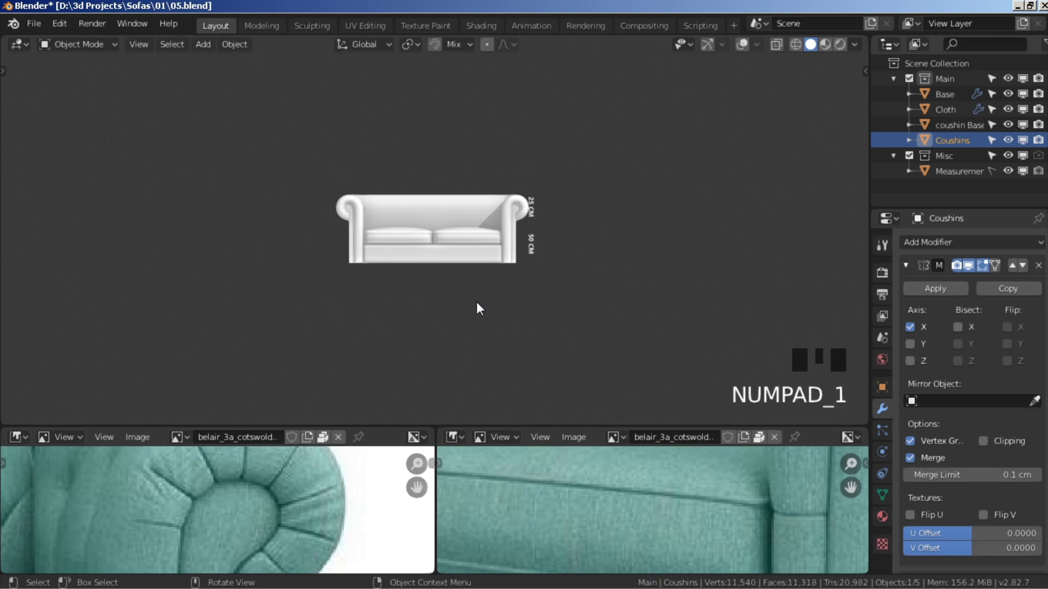
key("Home")
key("shift+alt+z")
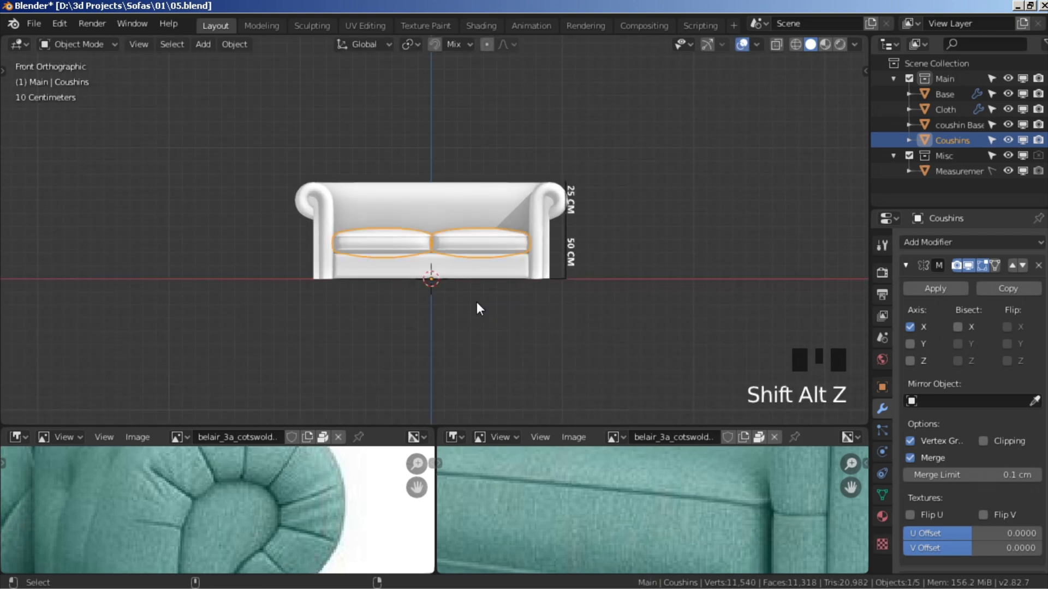
Save the file as 07.blend and check the sofa against the full-screen reference photo
key("ctrl+shift+s")
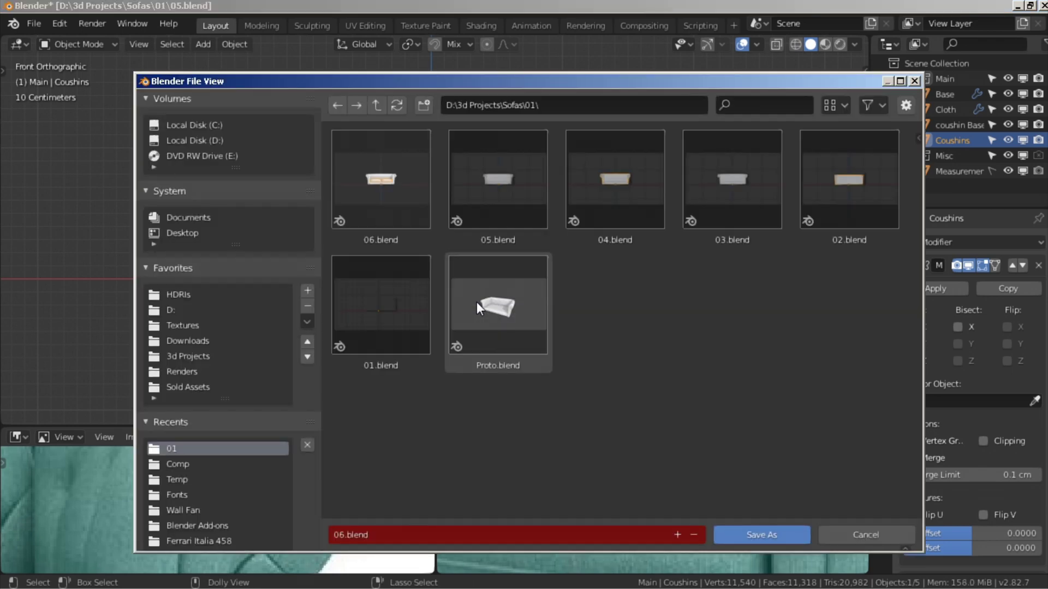
key("KP_Add")
key("Return")
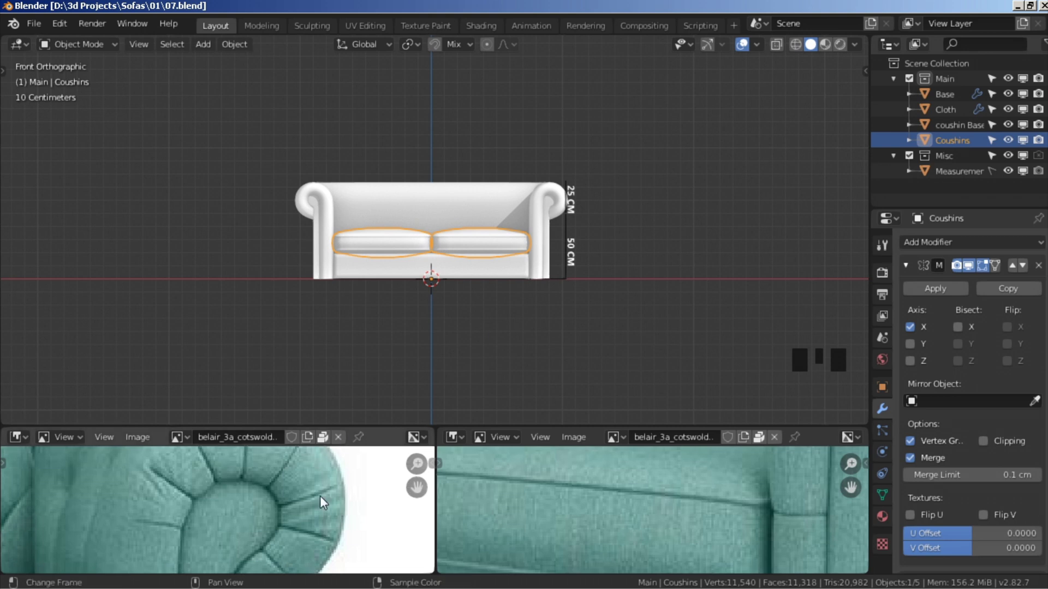
key("ctrl+space")
scroll(262, 329, "down", 2)
scroll(263, 334, "down", 1)
middle_click_drag(263, 334, 426, 351)
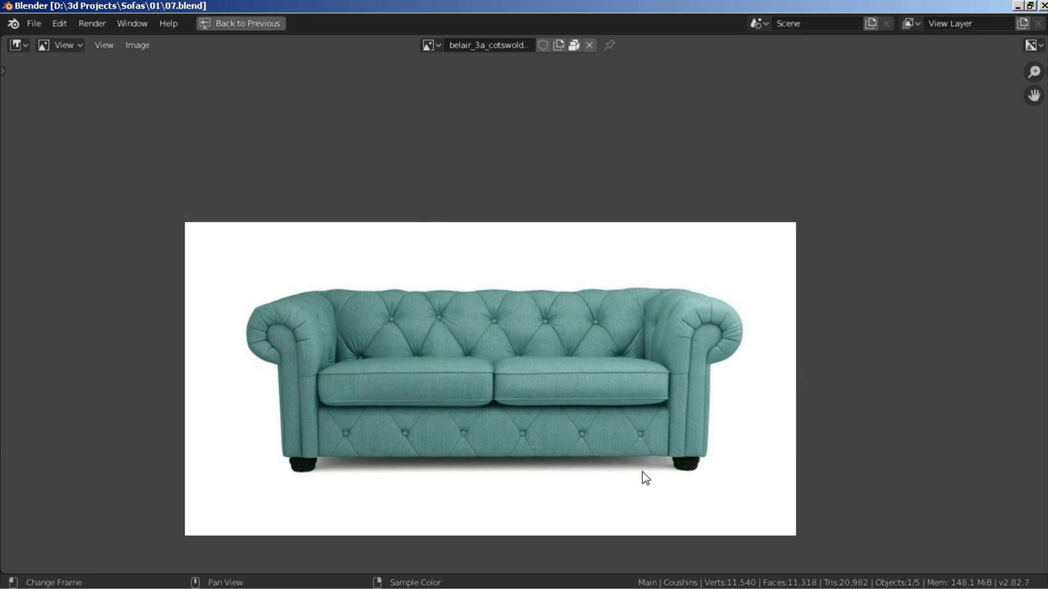
key("shift+space")
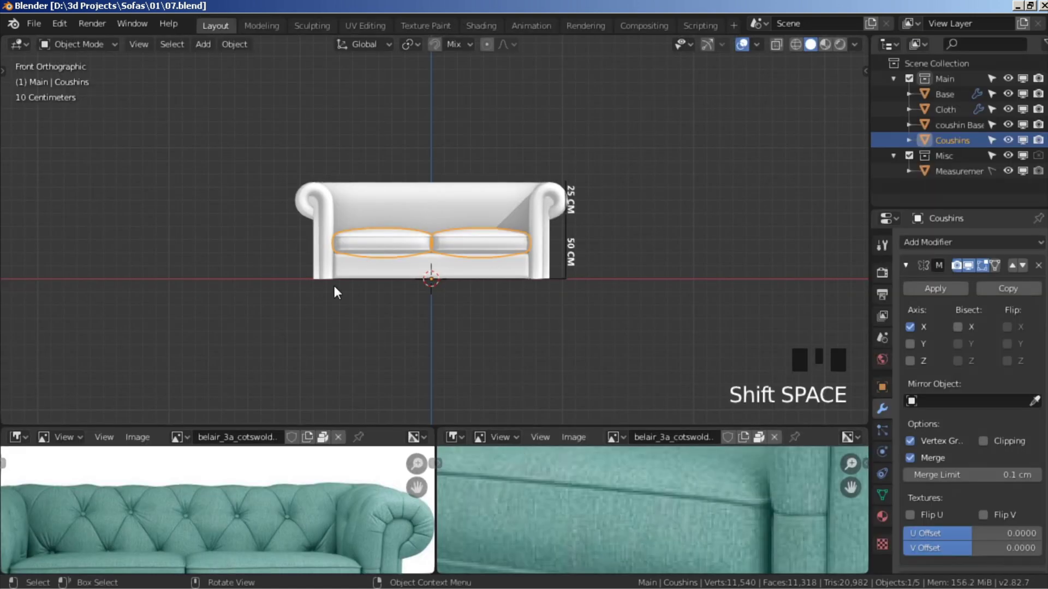